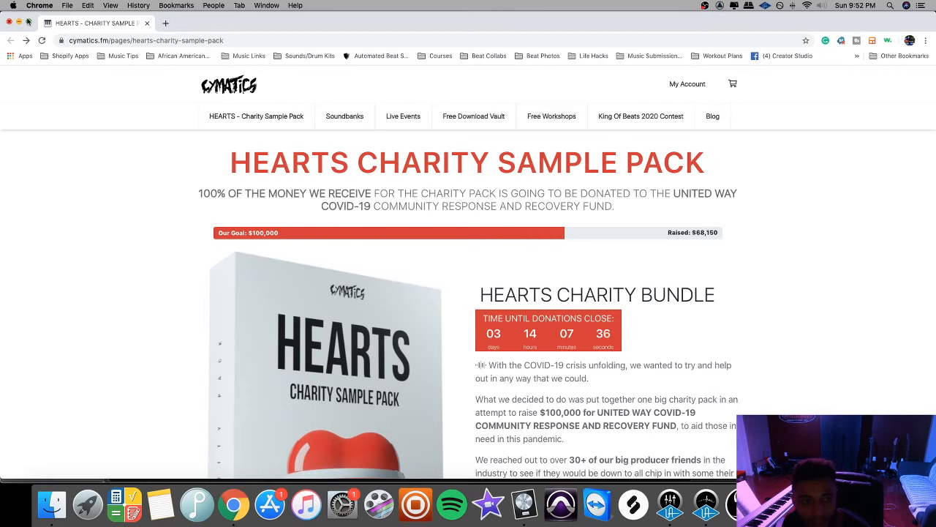
# Step: Make the browser full screen and review the HEARTS charity bundle's fundraising goal, description and price options
pyautogui.click(28, 22)
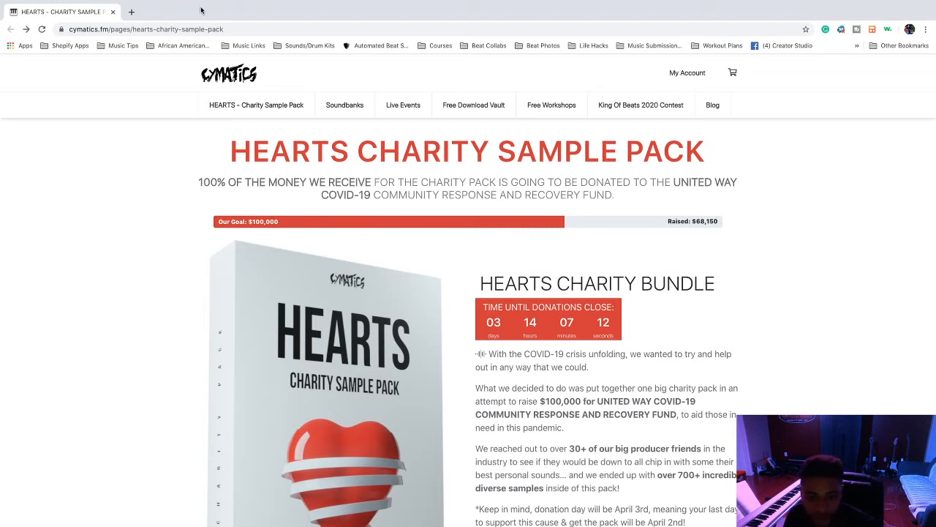
pyautogui.scroll(-1, 497, 136)
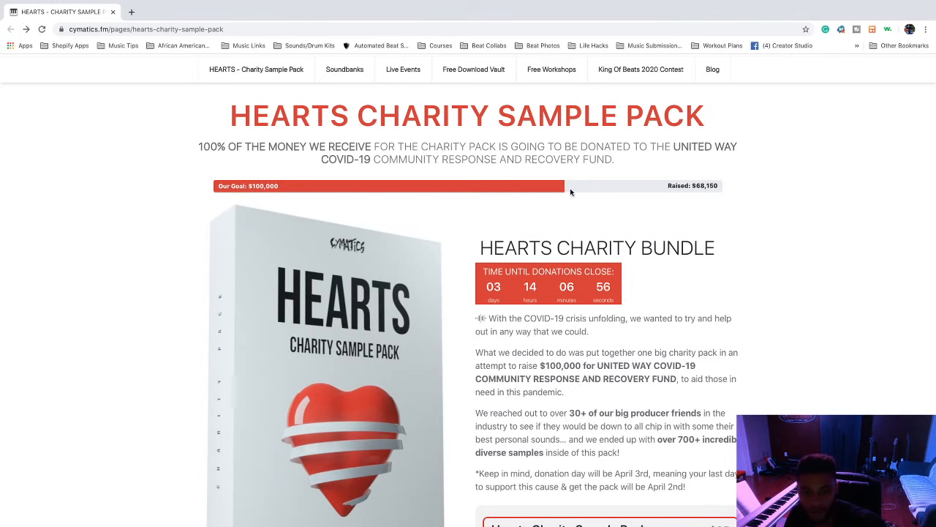
pyautogui.scroll(-2, 571, 191)
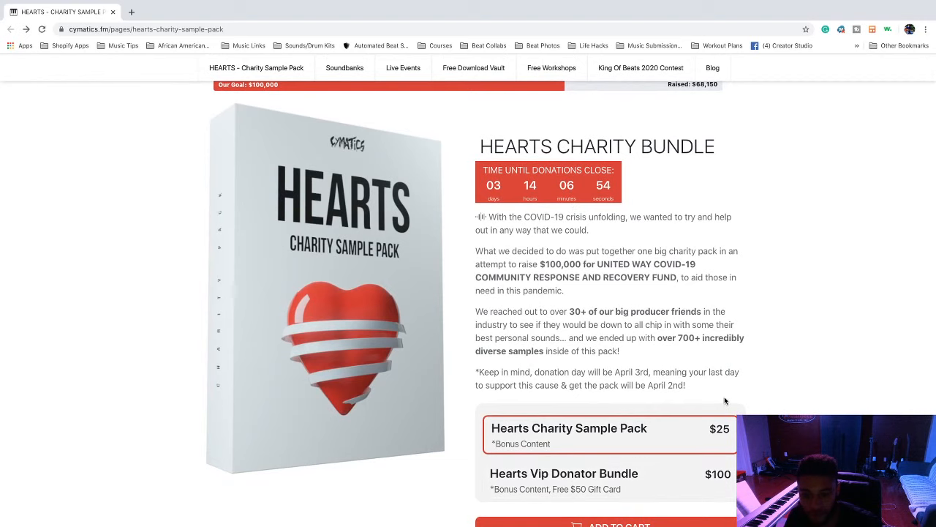
pyautogui.scroll(1, 725, 401)
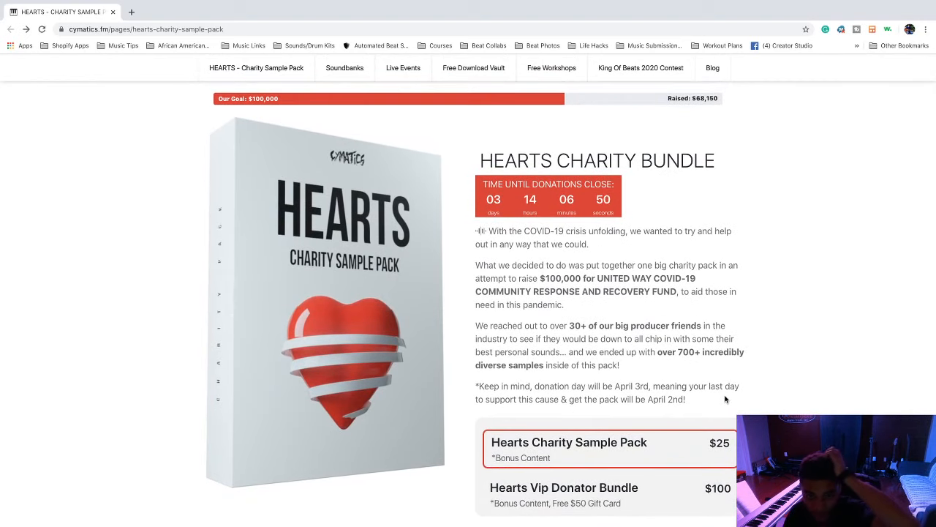
pyautogui.scroll(1, 725, 398)
pyautogui.scroll(1, 725, 399)
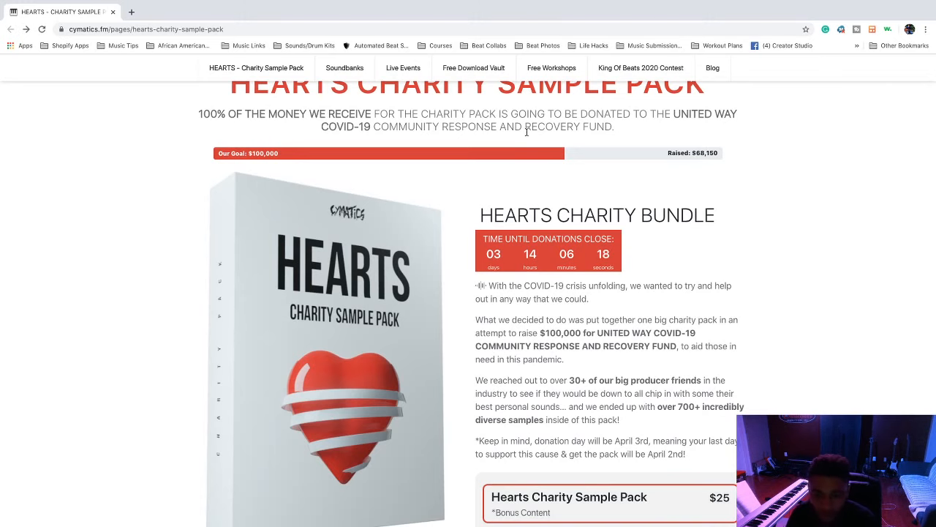
pyautogui.scroll(-1, 793, 285)
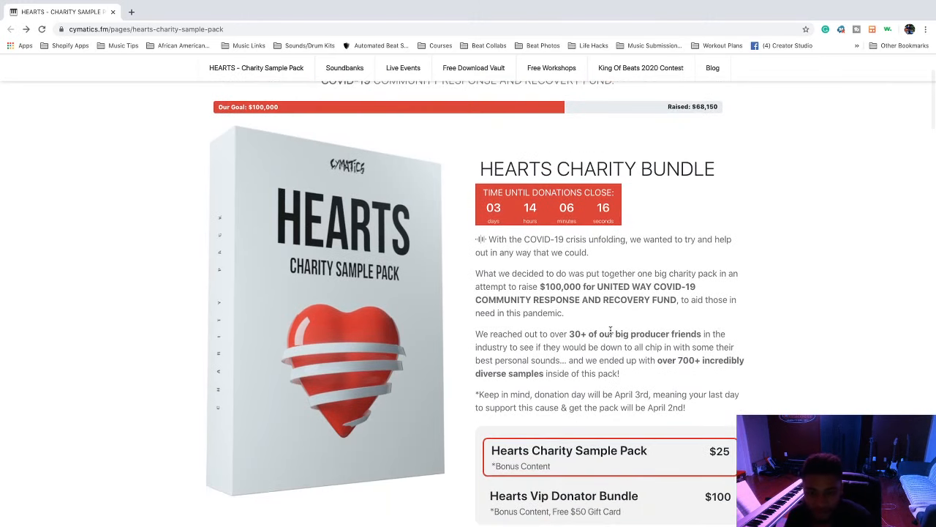
pyautogui.scroll(-1, 615, 342)
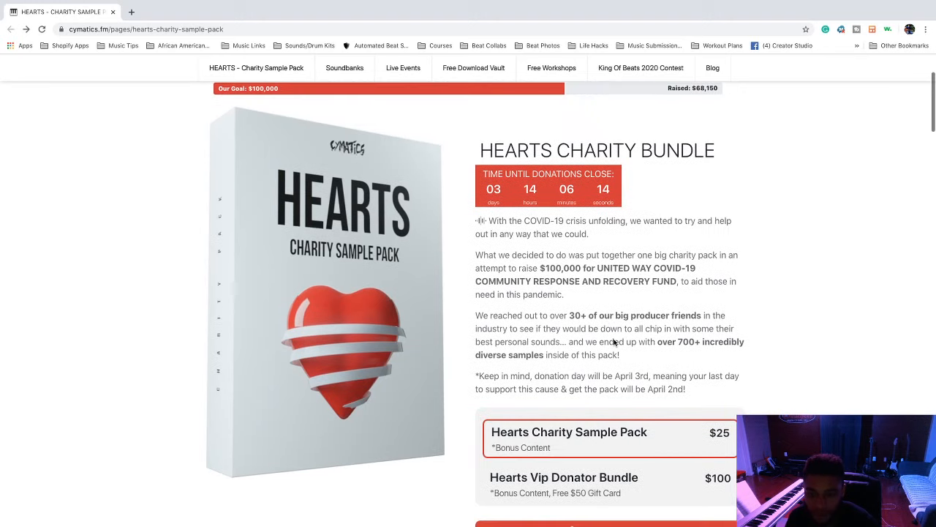
pyautogui.scroll(-2, 614, 342)
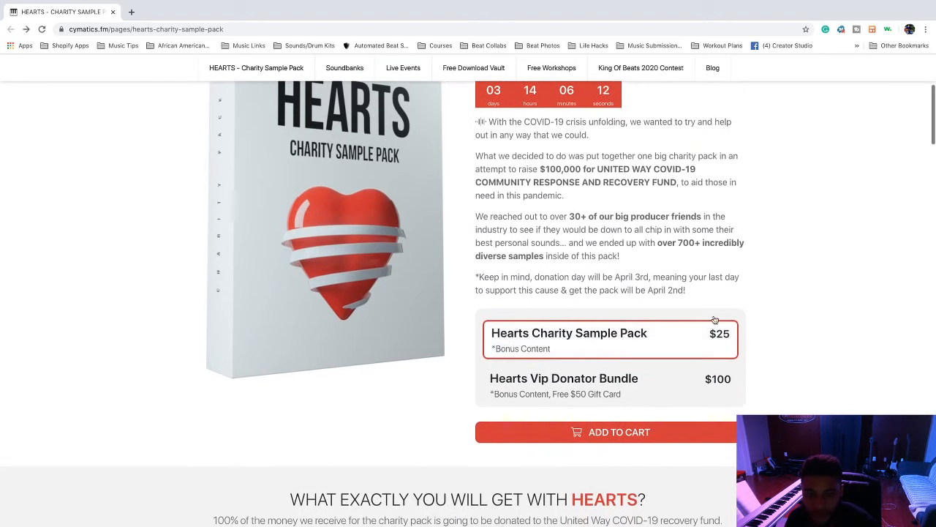
pyautogui.scroll(1, 715, 320)
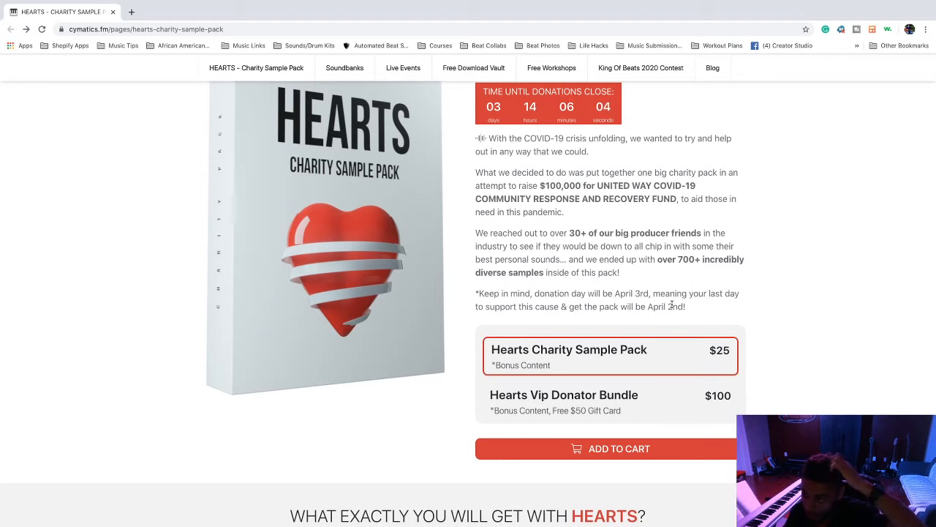
pyautogui.scroll(-2, 672, 305)
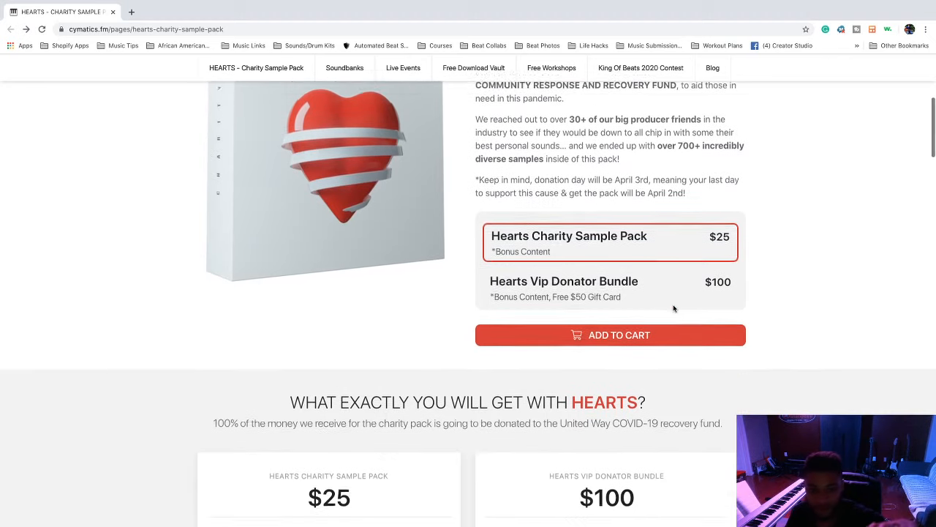
# Step: Skim the pack contents and audio demos on the way to the section on contributing top artists and producers
pyautogui.scroll(-8, 674, 308)
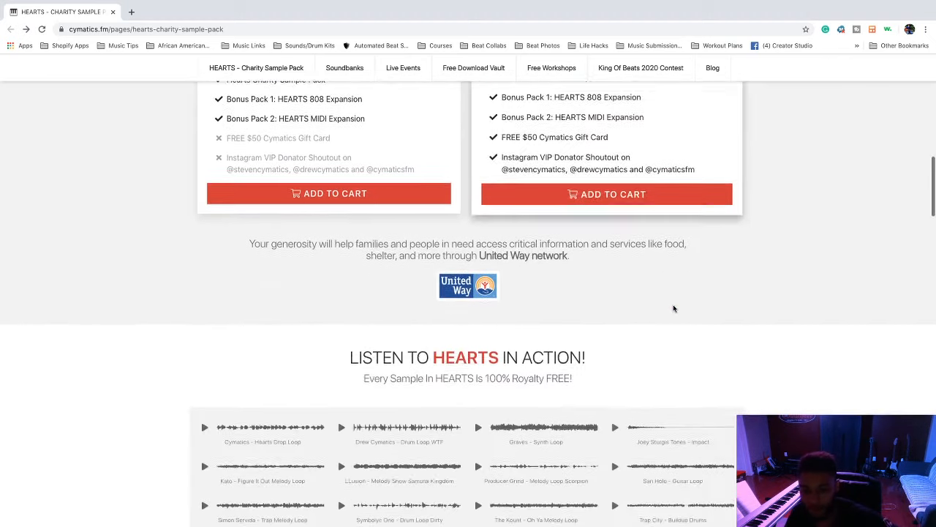
pyautogui.scroll(-7, 674, 308)
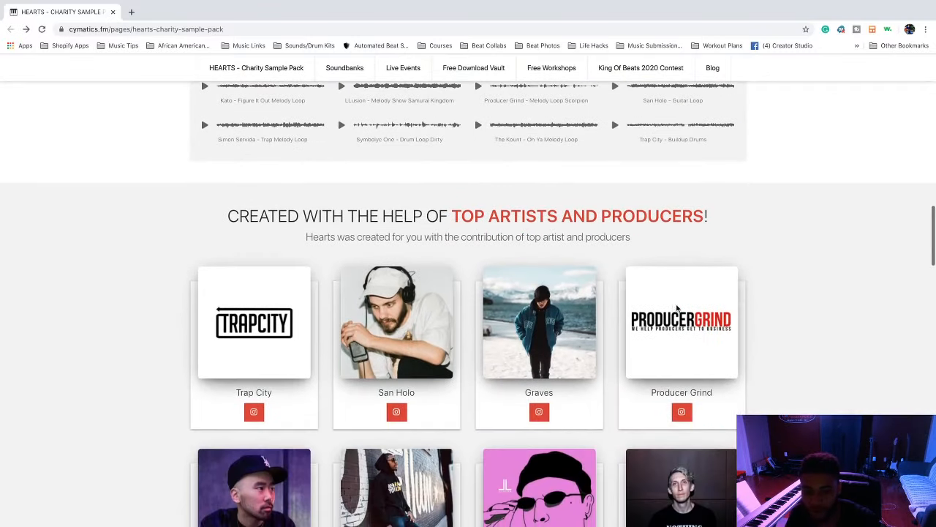
pyautogui.scroll(-1, 780, 330)
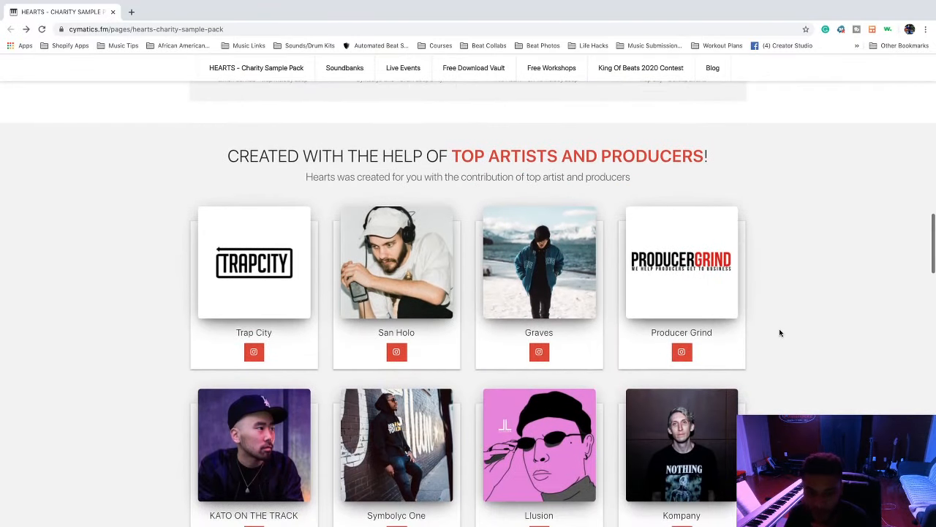
# Step: Look through all rows of artists and producers who contributed to the HEARTS sample pack
pyautogui.scroll(-1, 780, 333)
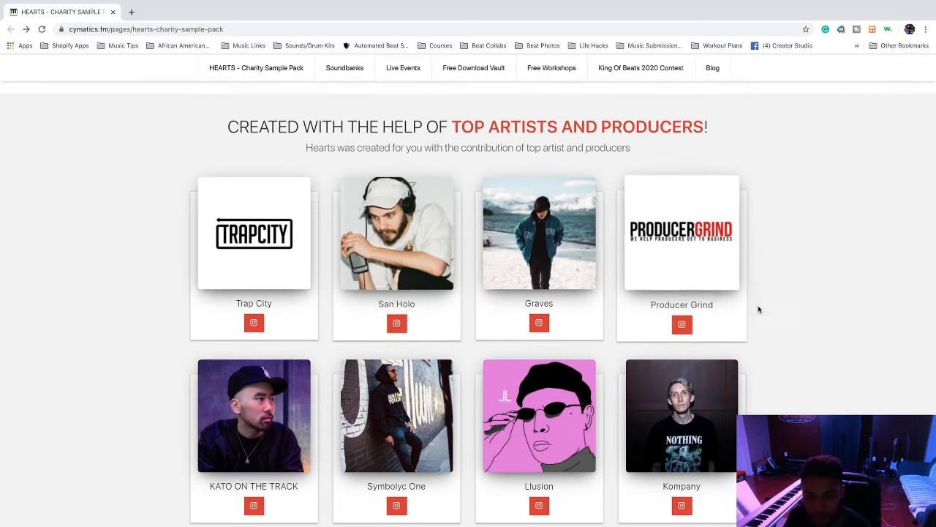
pyautogui.scroll(-1, 778, 311)
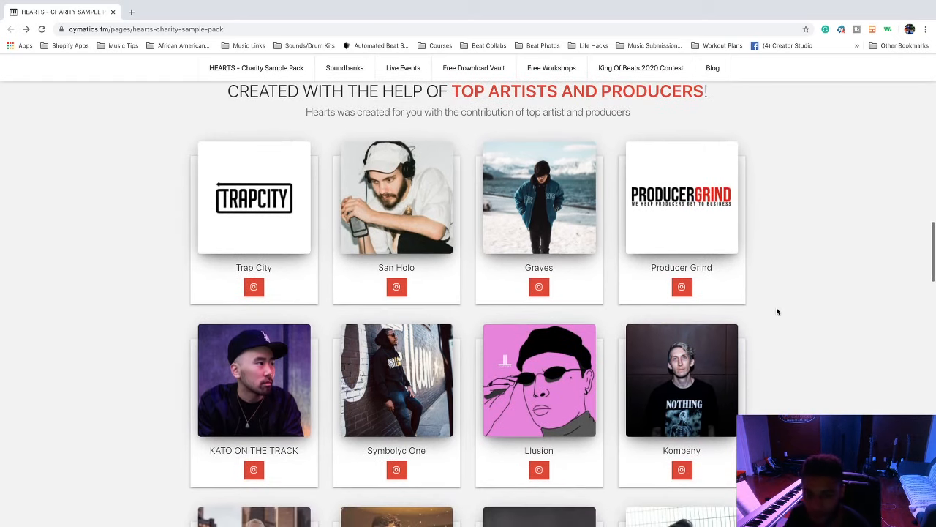
pyautogui.scroll(-1, 778, 311)
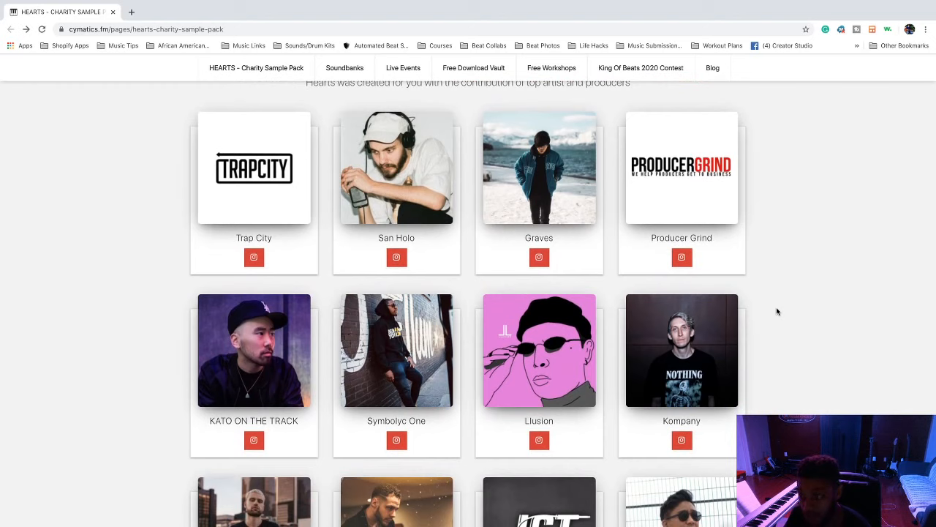
pyautogui.scroll(-3, 778, 311)
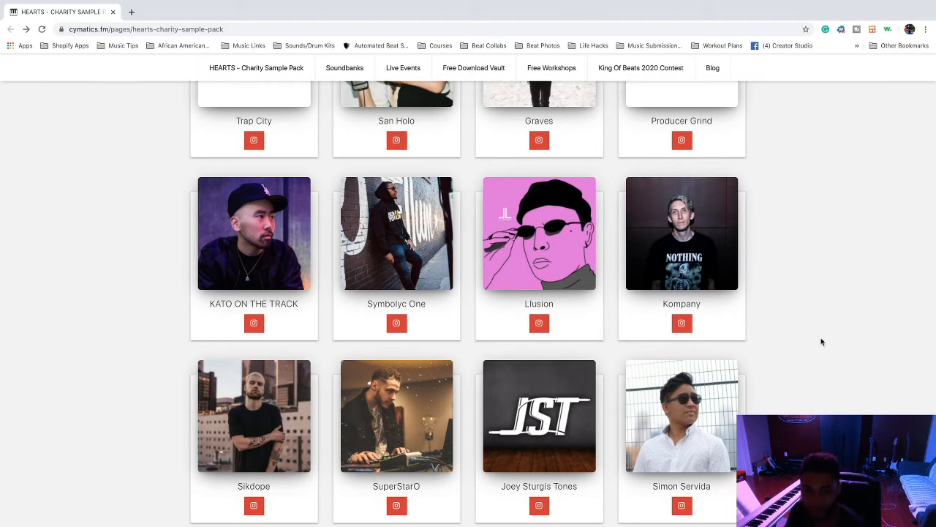
pyautogui.scroll(-2, 853, 341)
pyautogui.scroll(-1, 853, 343)
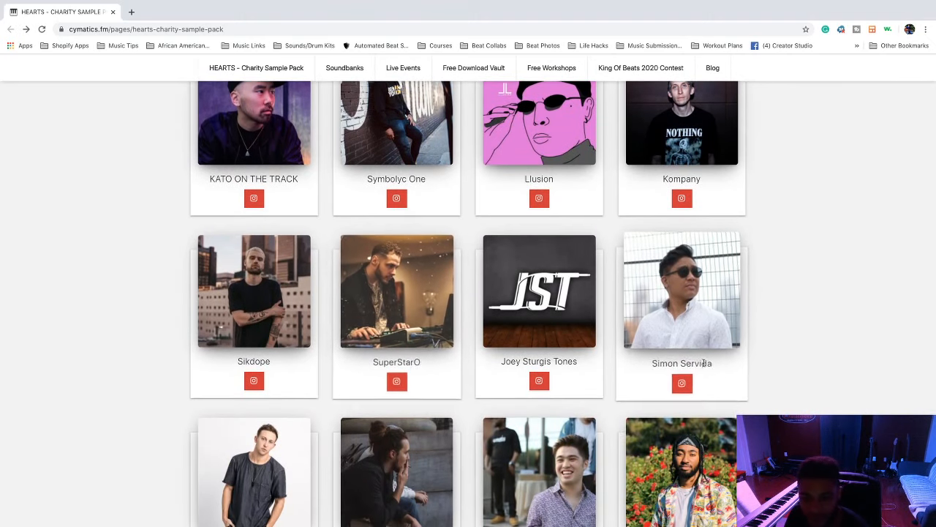
pyautogui.scroll(-2, 805, 387)
pyautogui.scroll(-1, 812, 386)
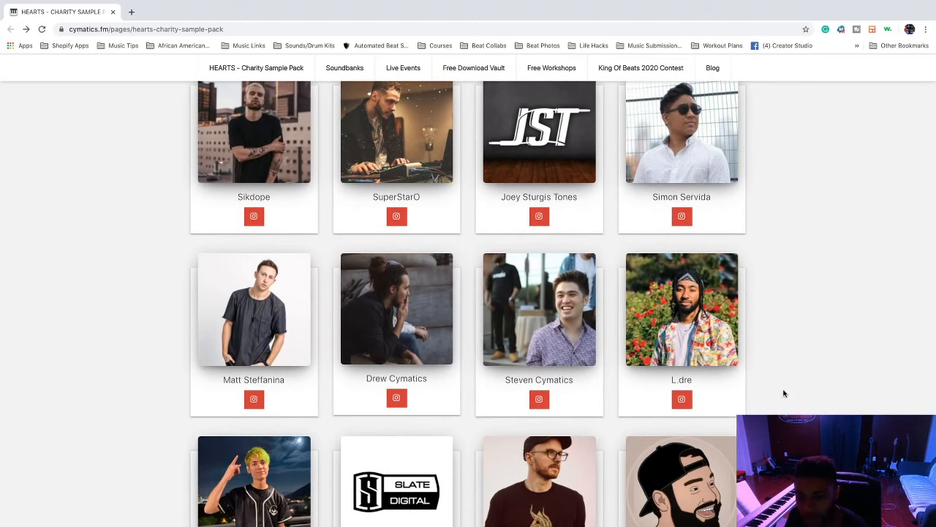
pyautogui.scroll(-1, 790, 393)
pyautogui.scroll(-1, 791, 392)
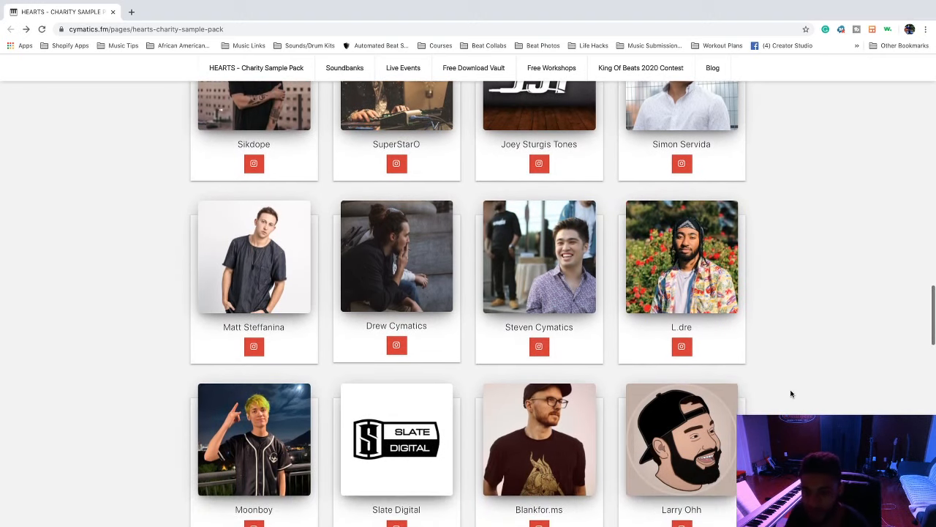
pyautogui.scroll(-3, 790, 394)
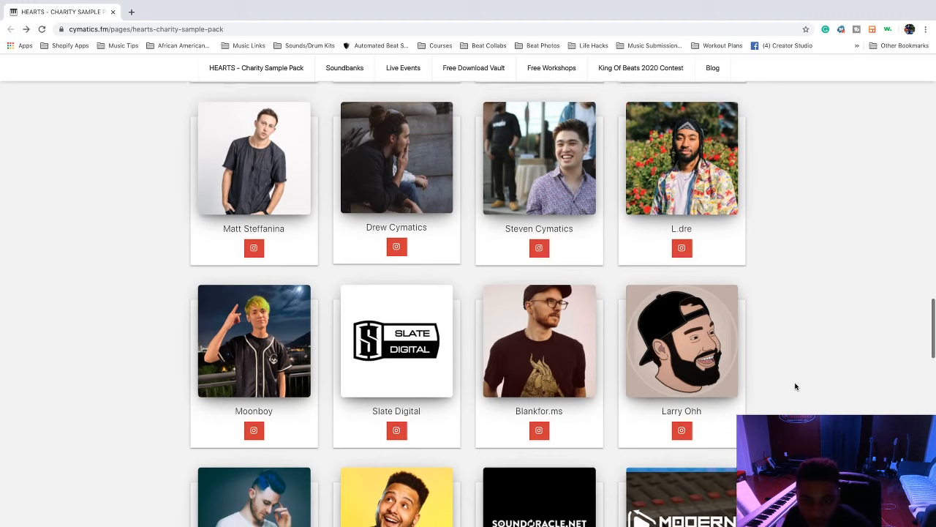
pyautogui.scroll(-2, 794, 390)
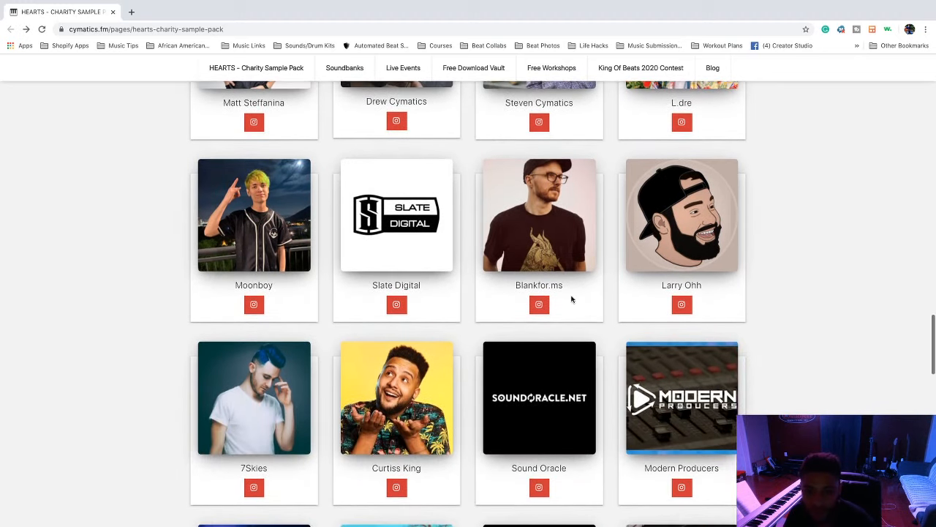
pyautogui.scroll(-2, 428, 300)
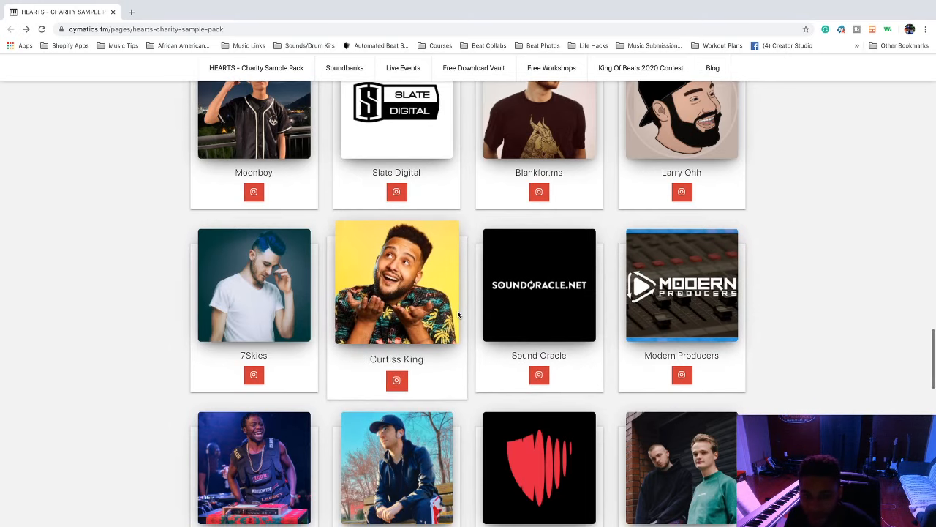
pyautogui.scroll(-1, 458, 314)
pyautogui.scroll(1, 458, 315)
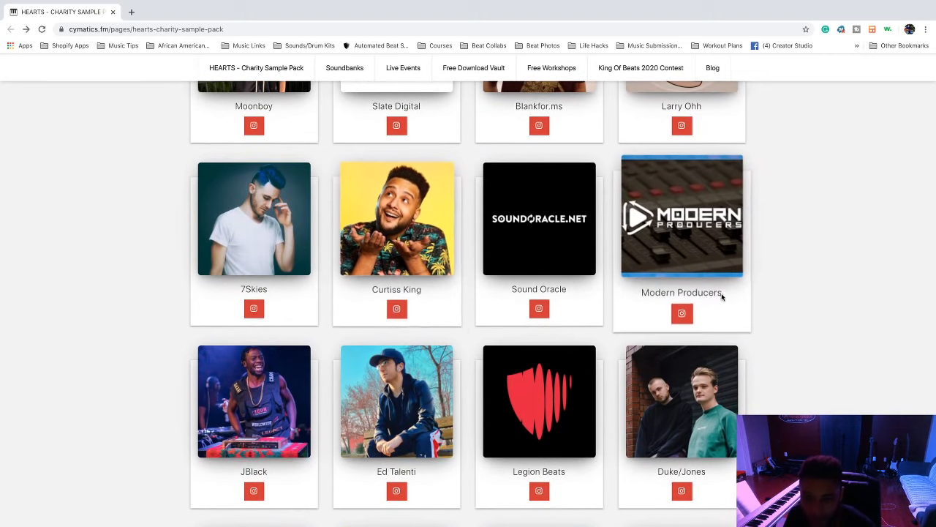
pyautogui.scroll(-1, 771, 319)
pyautogui.scroll(-1, 771, 318)
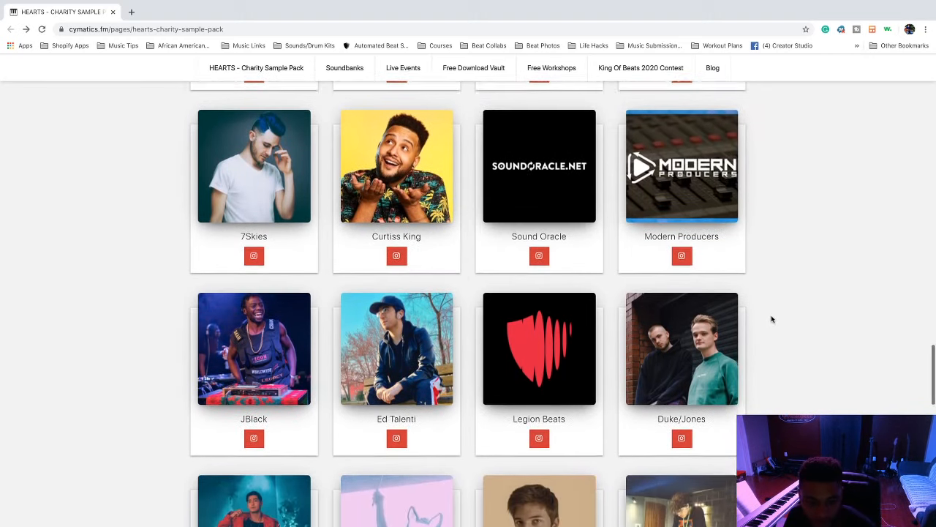
pyautogui.scroll(-3, 539, 344)
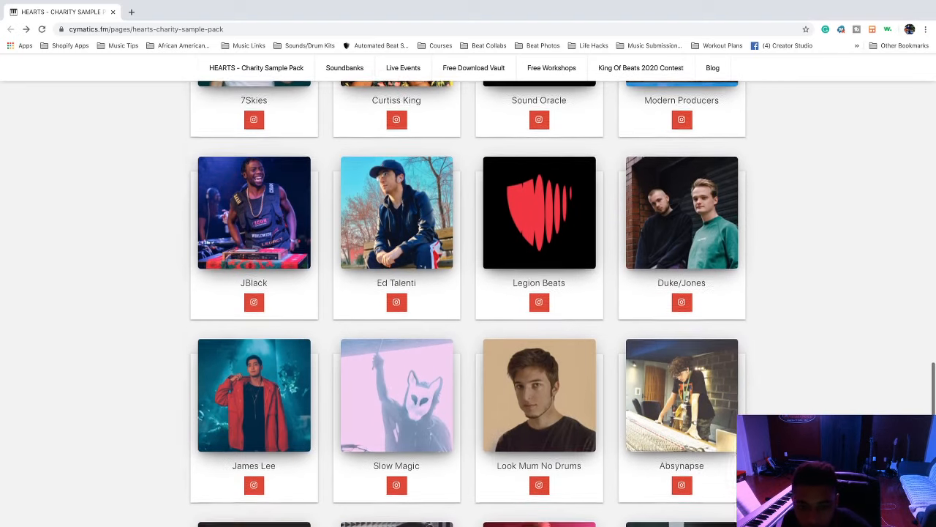
pyautogui.scroll(1, 539, 343)
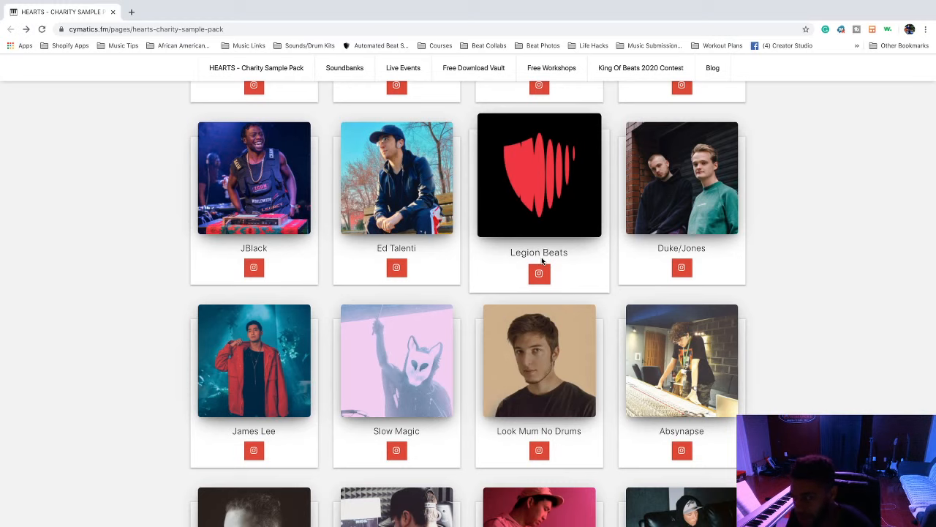
pyautogui.scroll(-2, 830, 368)
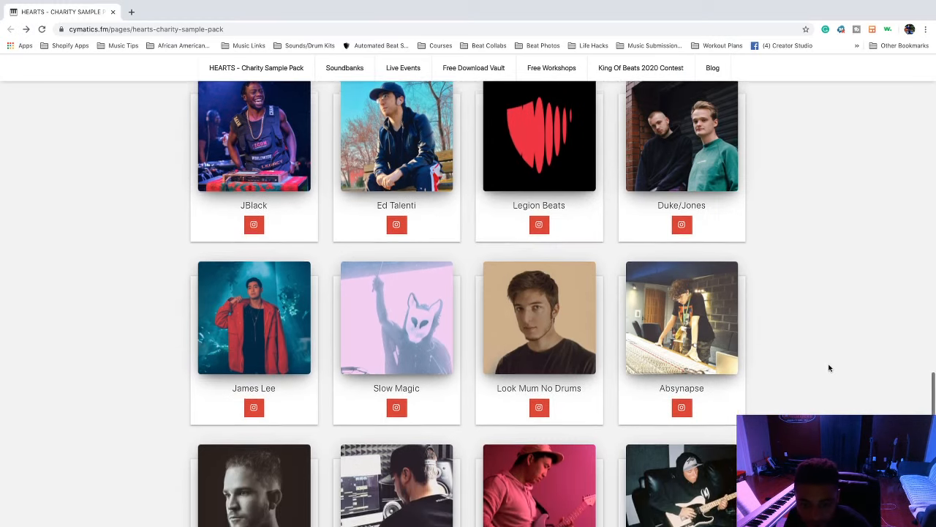
pyautogui.scroll(-1, 829, 368)
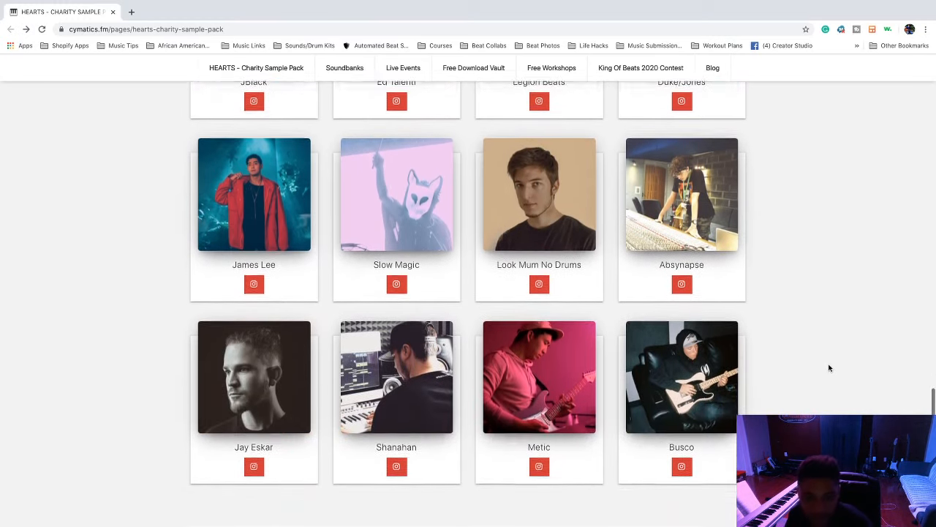
pyautogui.scroll(-2, 829, 368)
pyautogui.scroll(1, 829, 368)
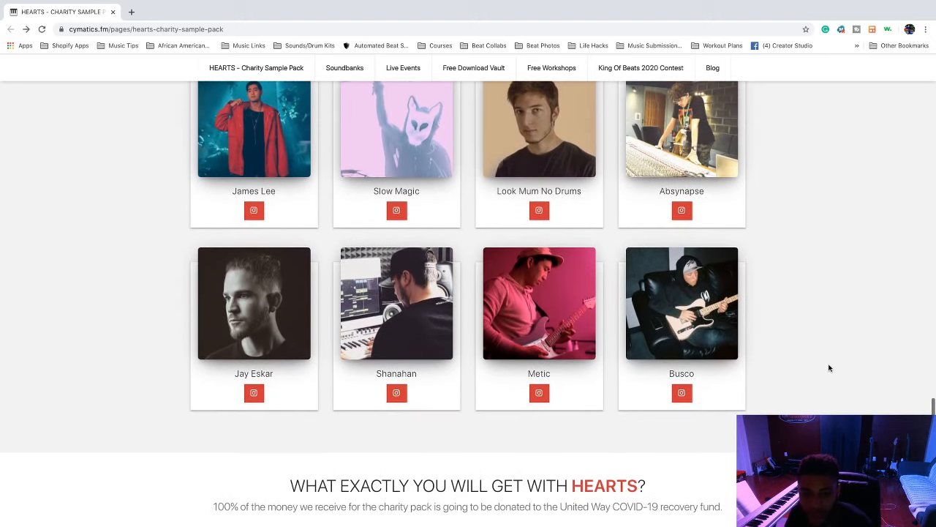
pyautogui.scroll(2, 830, 368)
pyautogui.scroll(1, 830, 368)
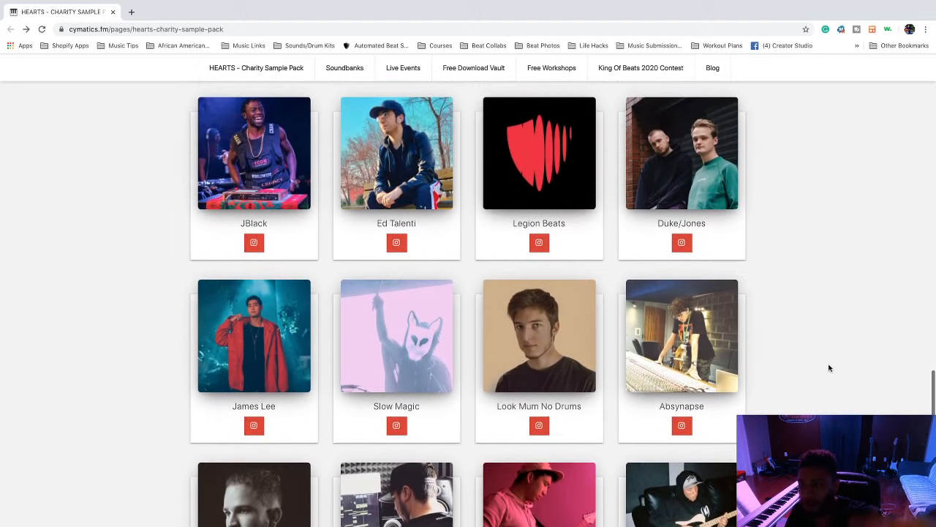
pyautogui.scroll(-4, 830, 368)
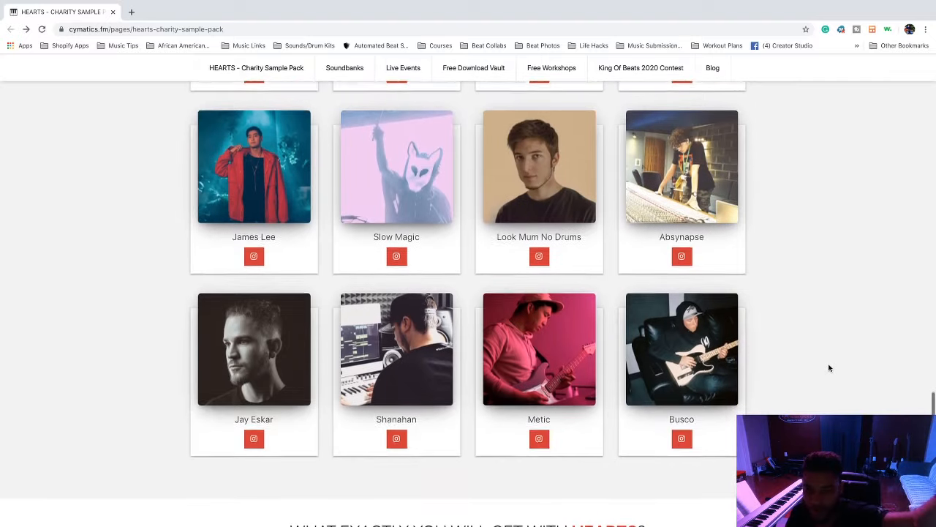
# Step: Compare the contents of the $25 sample pack and $100 VIP donator bundle, and highlight part of the United Way generosity note
pyautogui.scroll(-3, 829, 368)
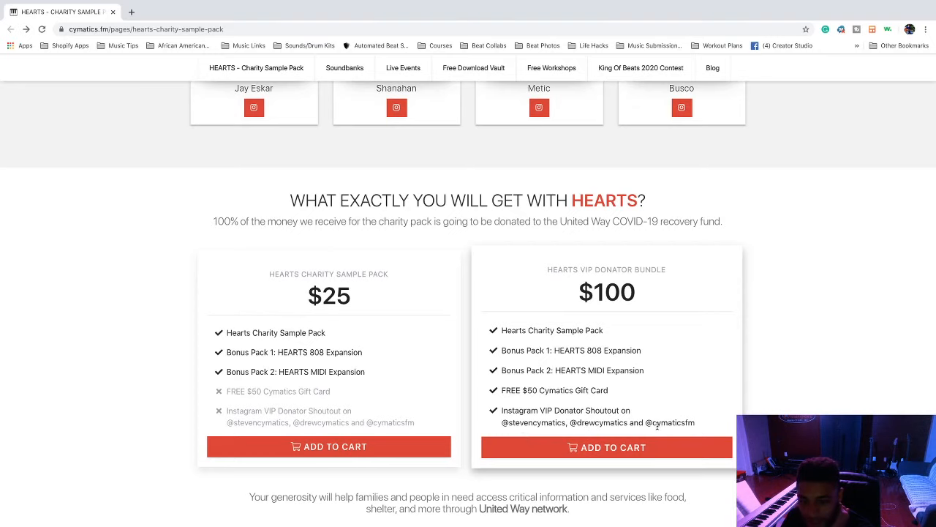
pyautogui.scroll(-1, 706, 428)
pyautogui.scroll(-3, 706, 428)
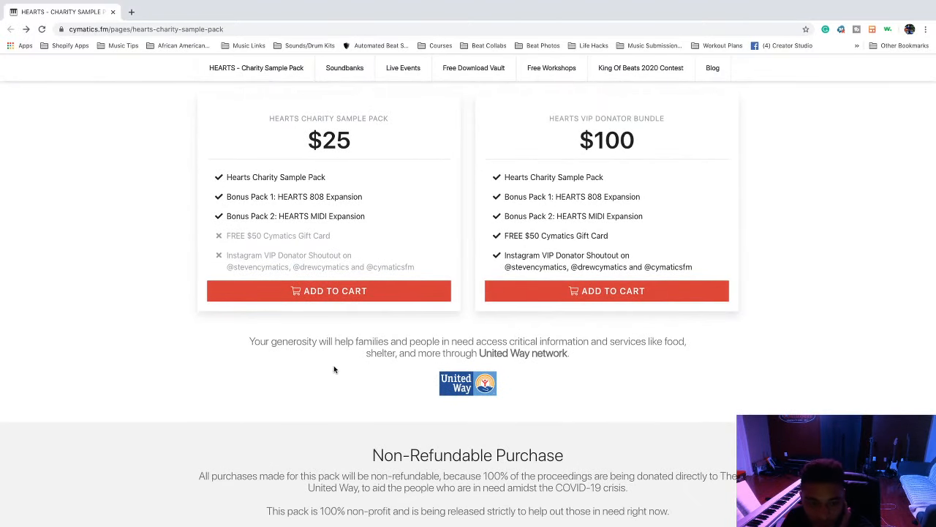
pyautogui.moveTo(353, 355); pyautogui.dragTo(486, 347)
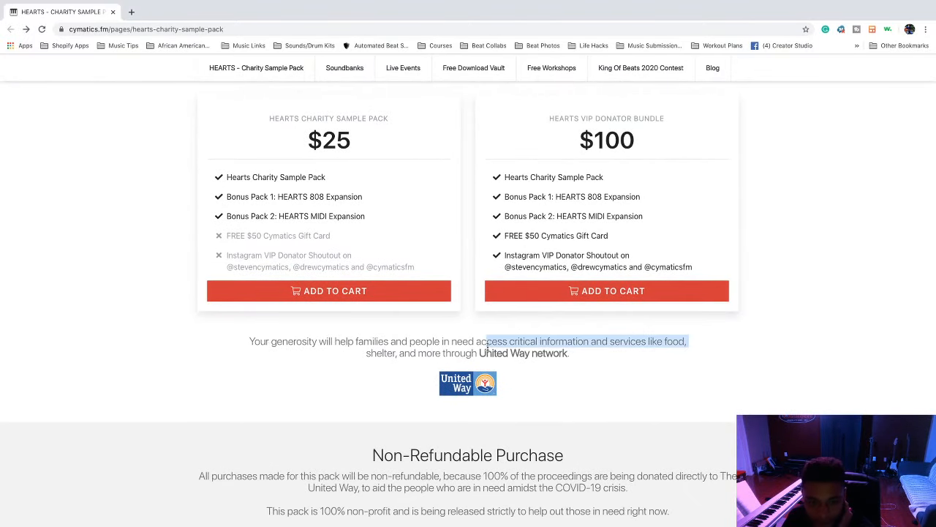
# Step: Highlight the whole generosity note about the United Way network below the two purchase bundles, and clear the selection
pyautogui.click(486, 347)
pyautogui.moveTo(260, 342); pyautogui.dragTo(626, 359)
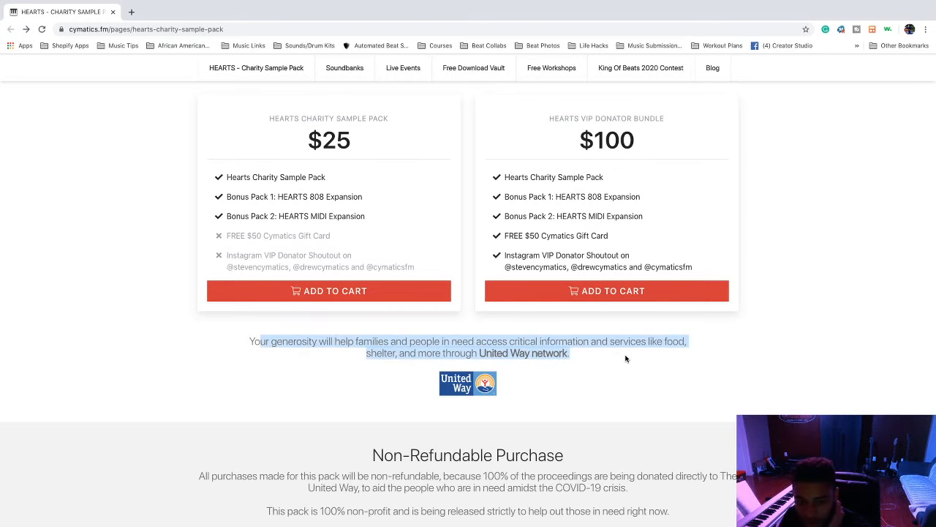
pyautogui.click(624, 358)
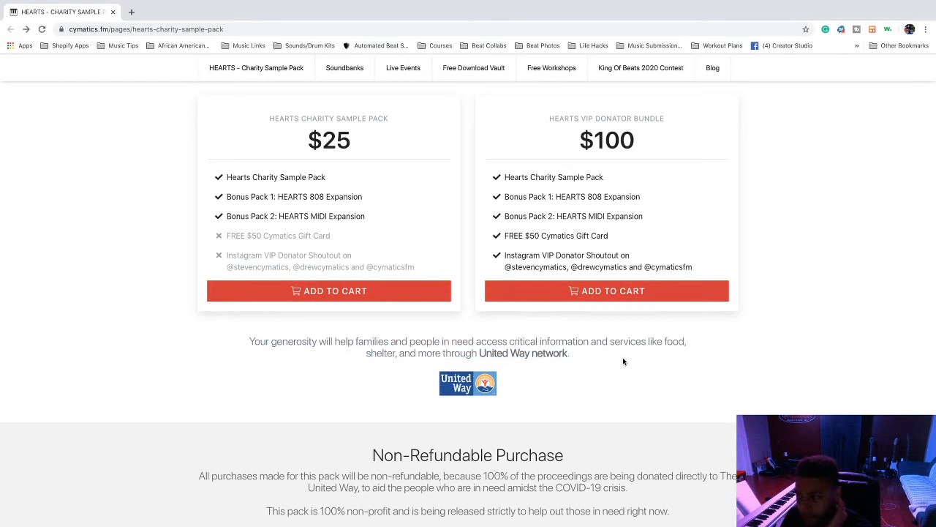
# Step: Look back through the contributing artists and producers, the HEARTS audio demos and the charity pack's price options
pyautogui.scroll(6, 622, 358)
pyautogui.scroll(15, 622, 361)
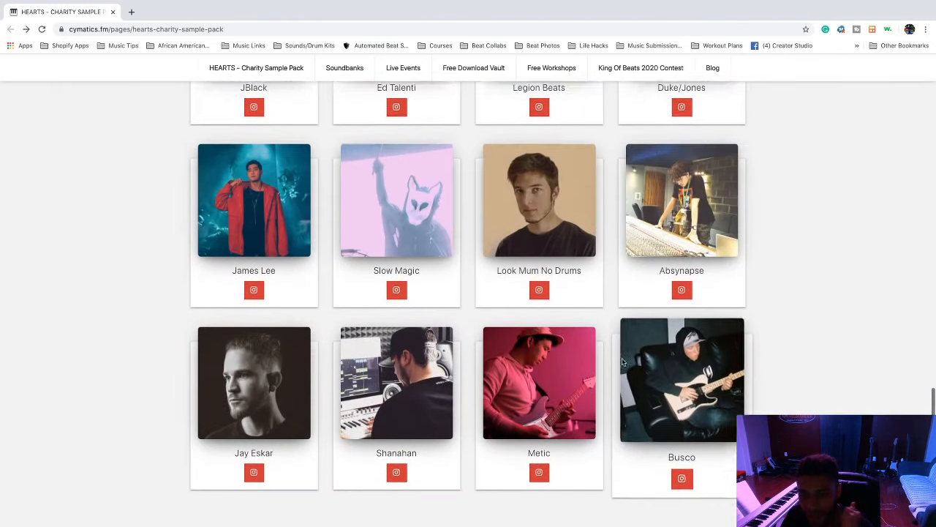
pyautogui.scroll(6, 618, 363)
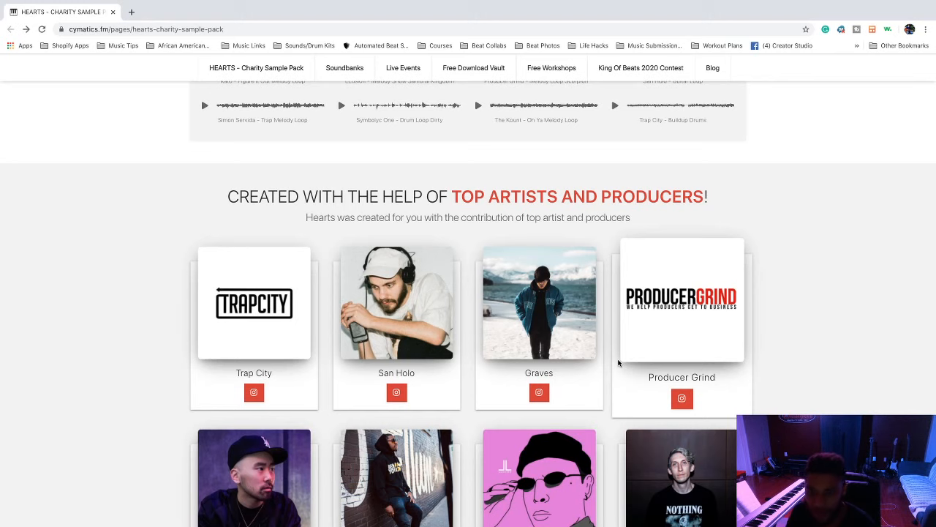
pyautogui.scroll(3, 618, 363)
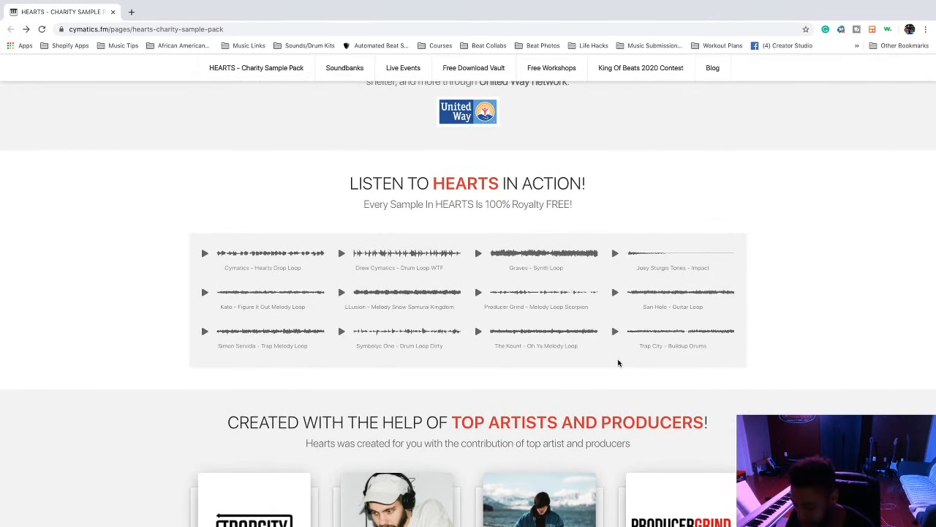
pyautogui.scroll(8, 618, 363)
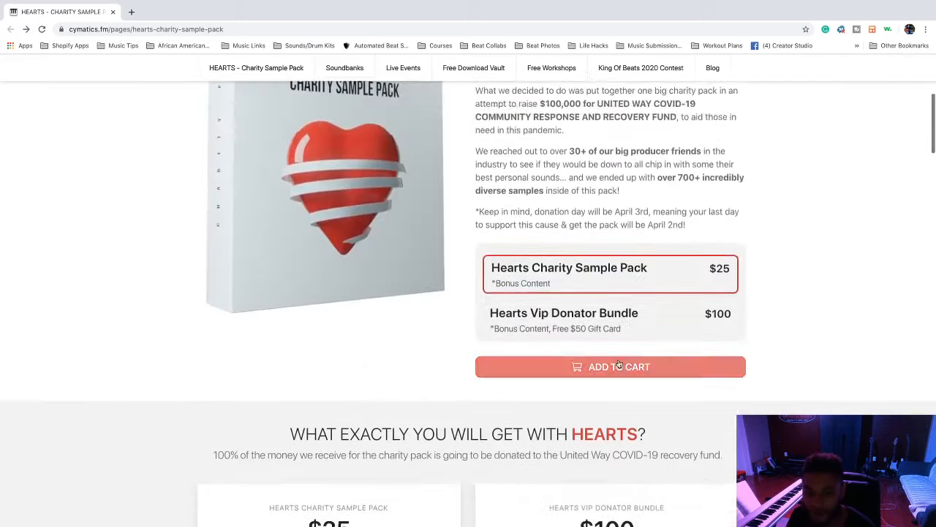
pyautogui.scroll(-15, 618, 363)
pyautogui.scroll(3, 618, 363)
pyautogui.scroll(1, 618, 363)
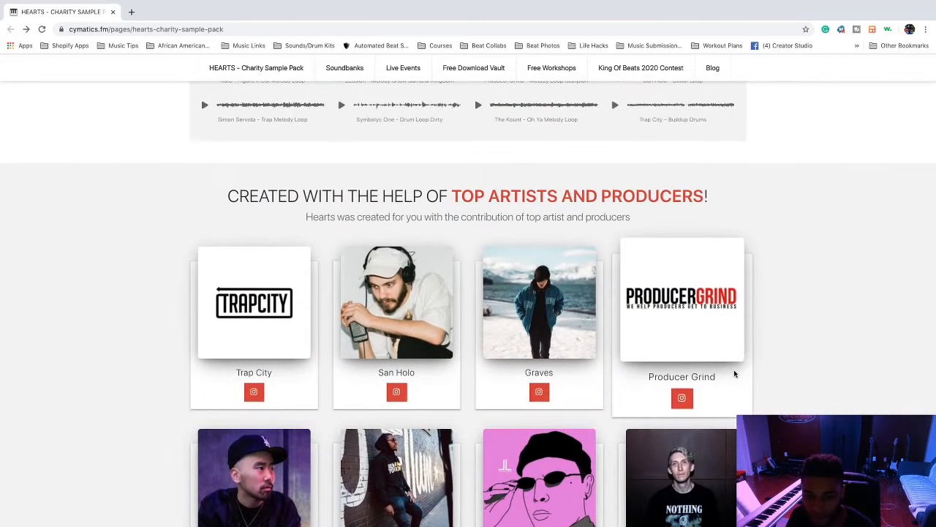
pyautogui.scroll(-1, 734, 374)
pyautogui.scroll(-1, 733, 373)
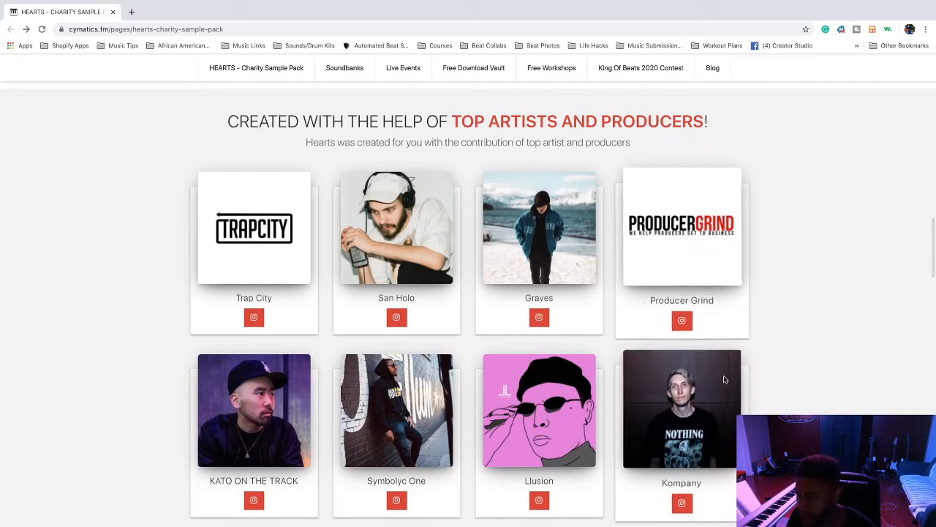
pyautogui.scroll(4, 761, 375)
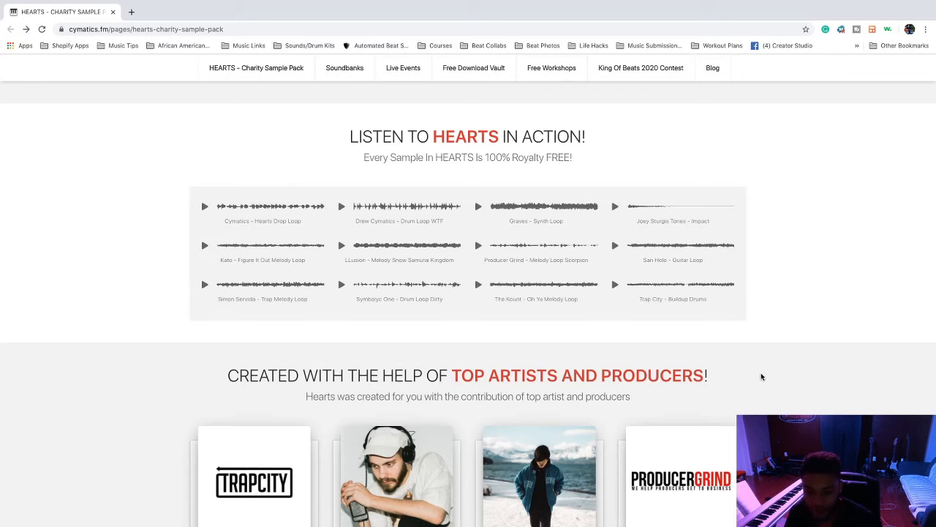
pyautogui.scroll(-1, 781, 375)
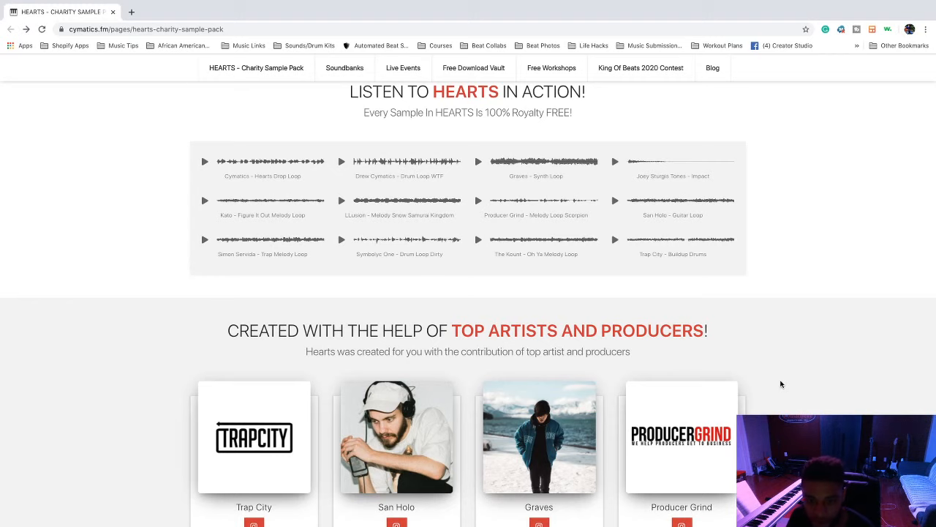
pyautogui.scroll(-1, 780, 383)
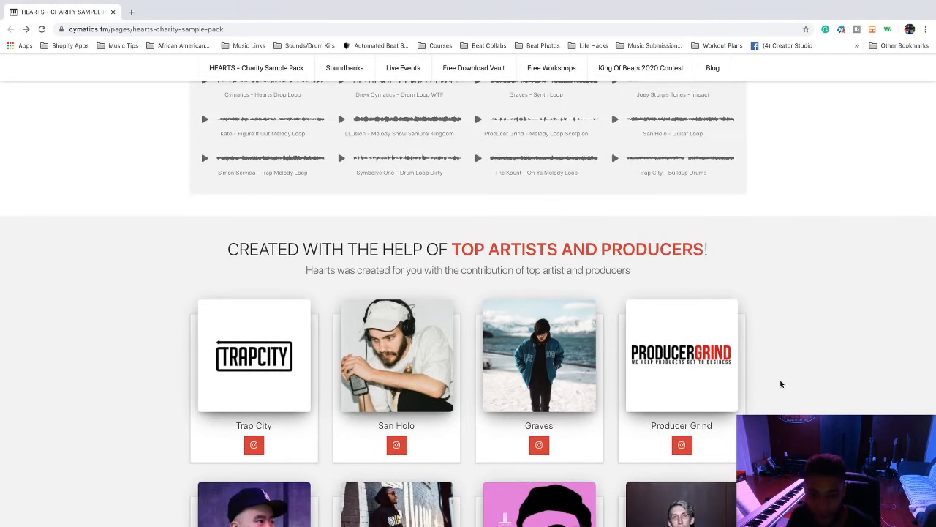
pyautogui.scroll(-1, 781, 383)
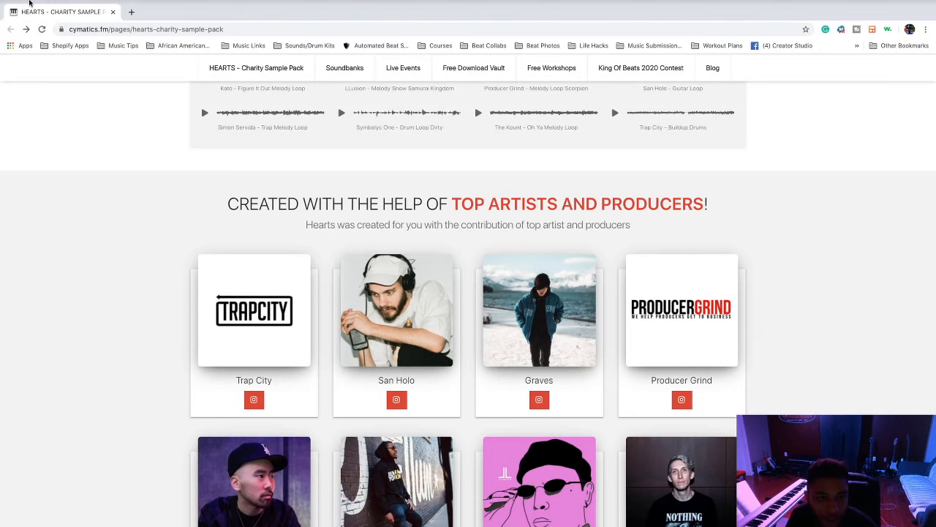
# Step: Return to the HEARTS charity bundle overview and check the fundraising progress, donation countdown and description
pyautogui.scroll(10, 351, 203)
pyautogui.scroll(5, 352, 203)
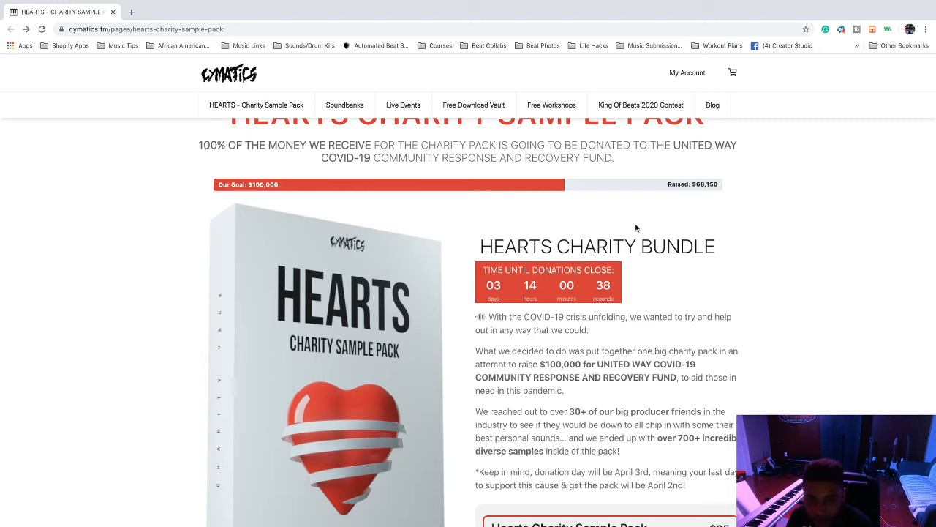
pyautogui.scroll(-1, 636, 228)
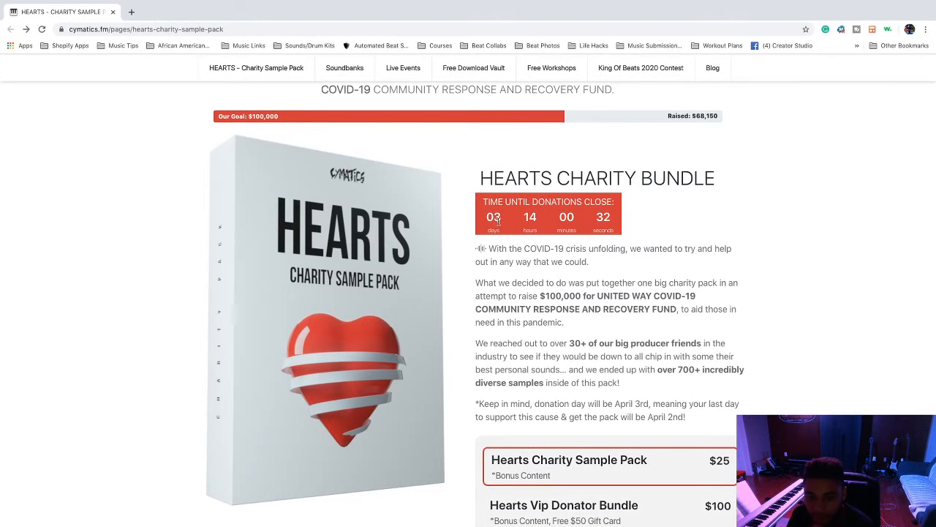
pyautogui.scroll(1, 665, 164)
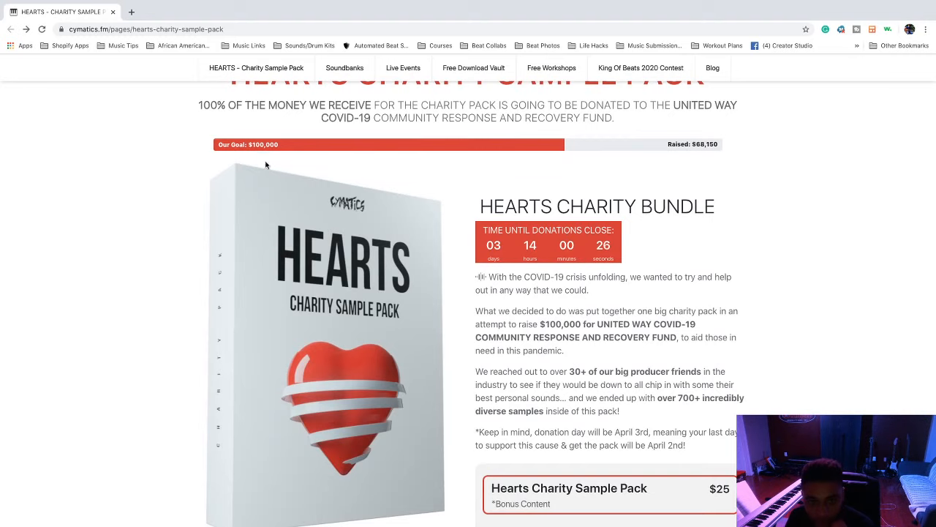
# Step: Take the browser out of full screen, minimize it, and switch to the Cracked the Code project in Logic Pro X
pyautogui.moveTo(78, 2)
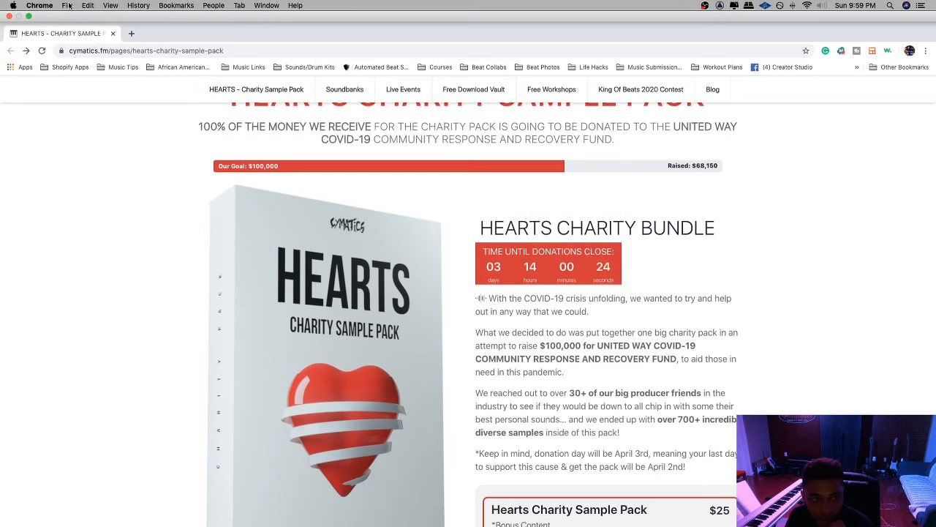
pyautogui.click(26, 17)
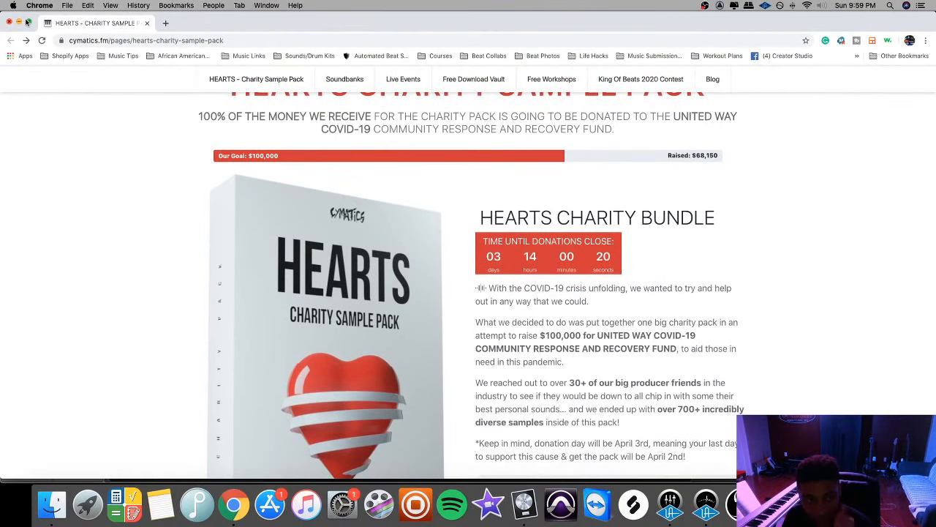
pyautogui.click(19, 23)
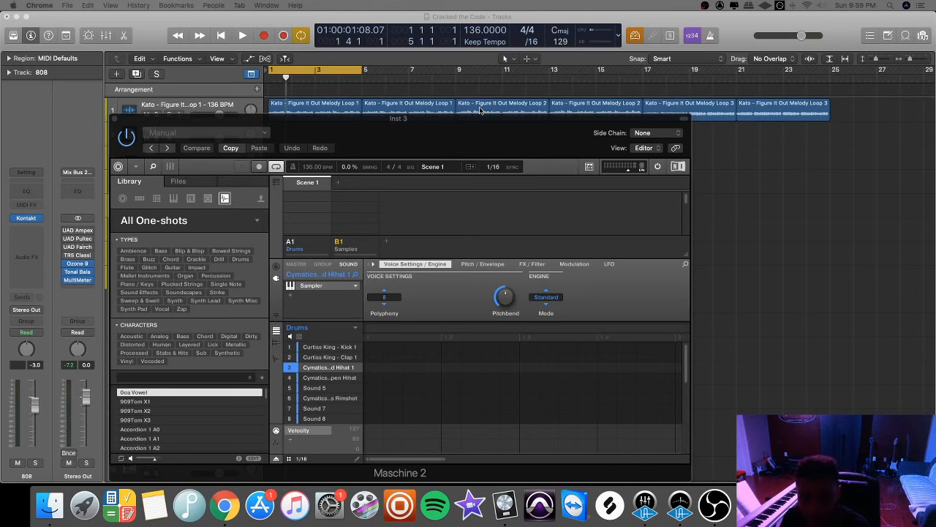
pyautogui.click(485, 145)
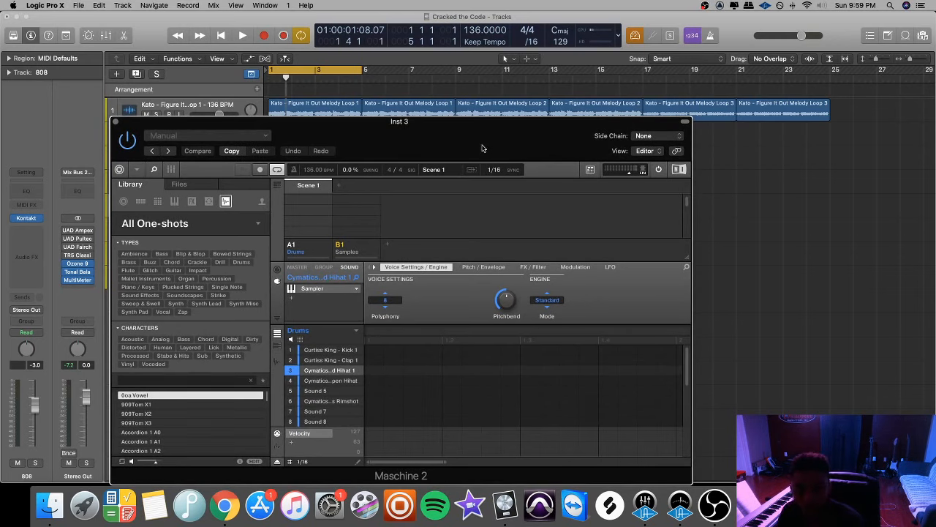
pyautogui.moveTo(482, 148); pyautogui.dragTo(471, 182)
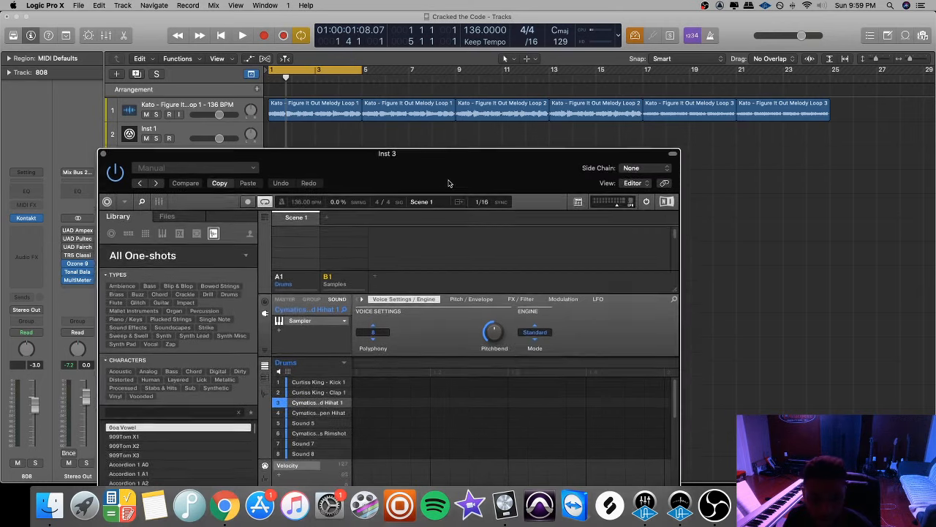
pyautogui.moveTo(450, 192); pyautogui.dragTo(448, 151)
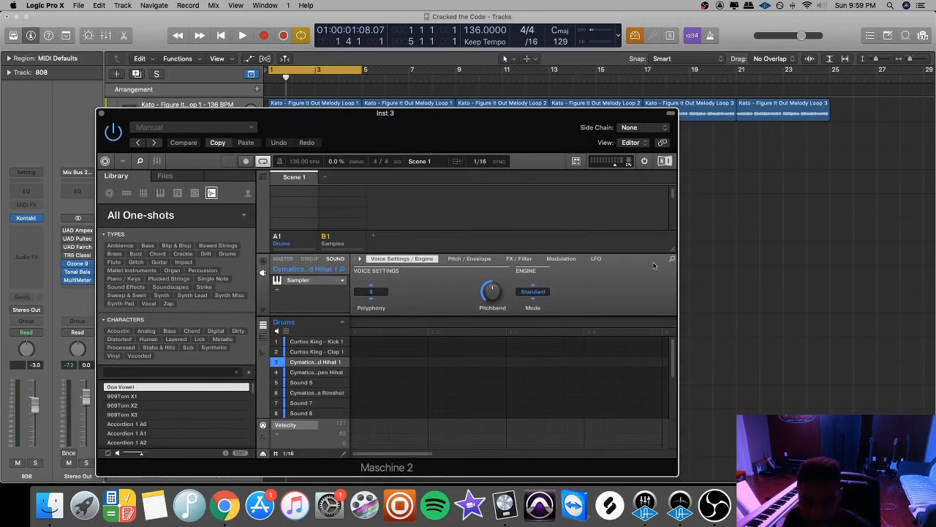
pyautogui.moveTo(512, 153); pyautogui.dragTo(523, 160)
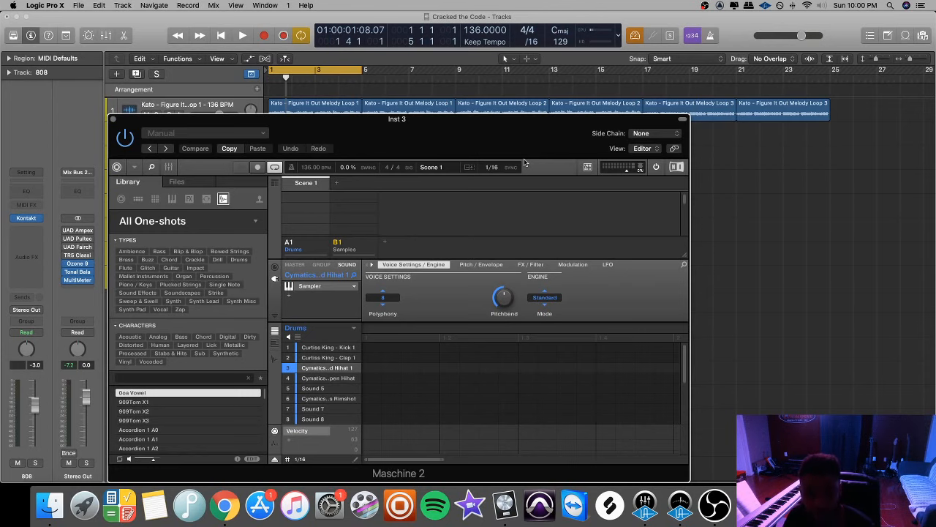
pyautogui.moveTo(517, 151); pyautogui.dragTo(522, 173)
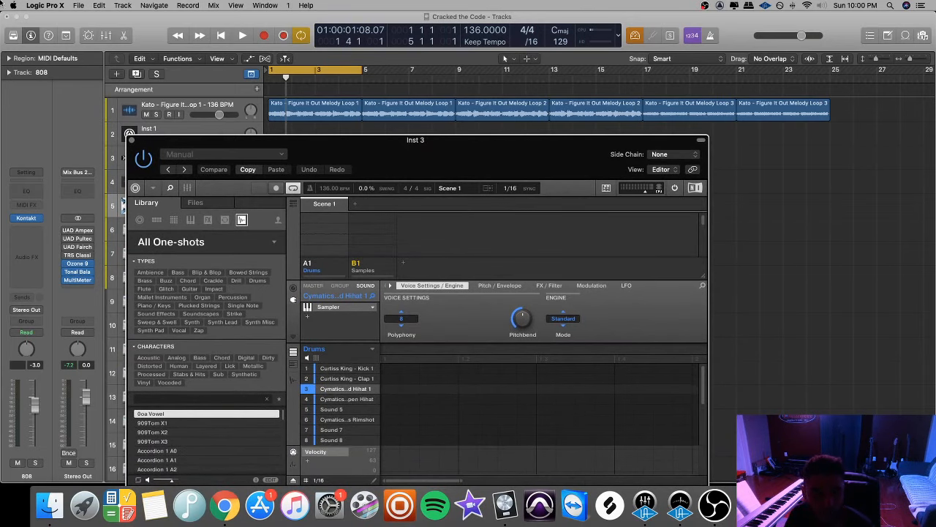
pyautogui.click(25, 17)
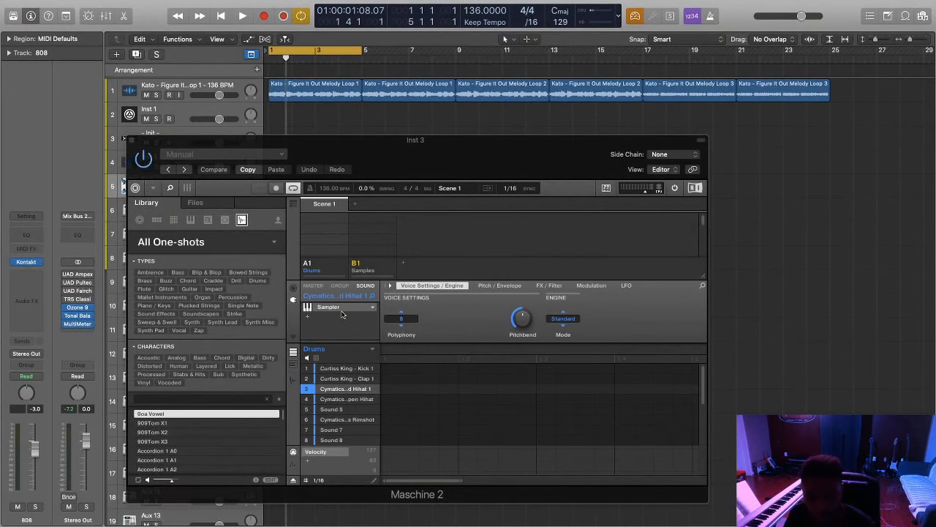
pyautogui.moveTo(474, 165); pyautogui.dragTo(538, 126)
pyautogui.click(198, 210)
pyautogui.click(787, 170)
pyautogui.press('ctrl+super+f')
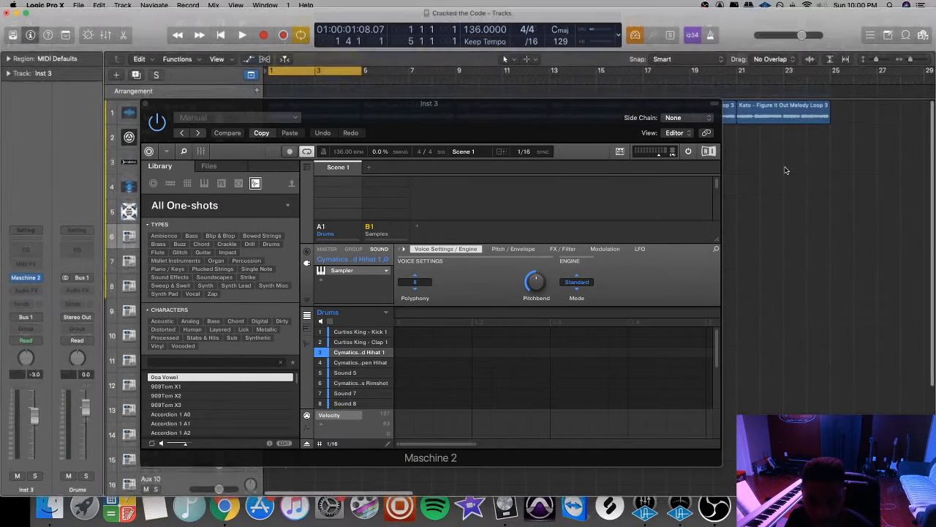
# Step: Bring up the Finder window and go back from the Cymatics folder through Hearts Charity Sample Pack - Pt 1 to Sample Packs
pyautogui.click(841, 504)
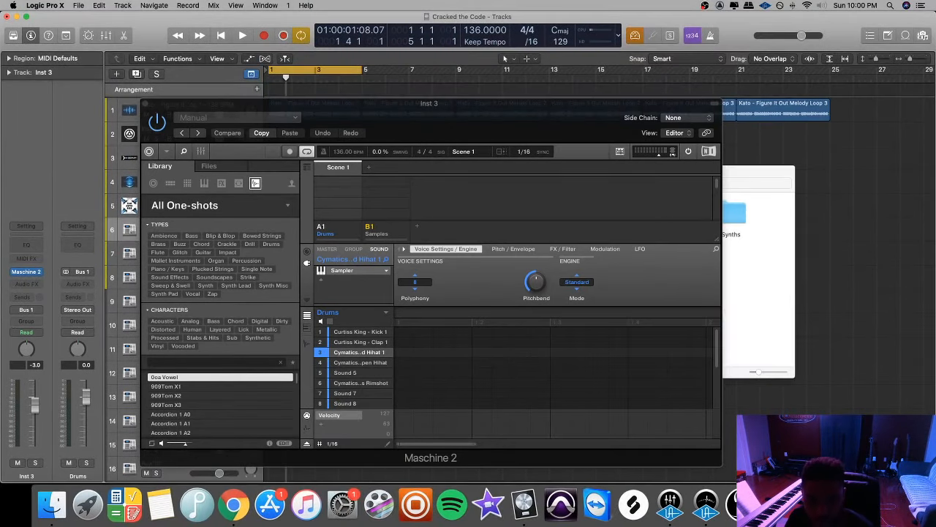
pyautogui.click(775, 260)
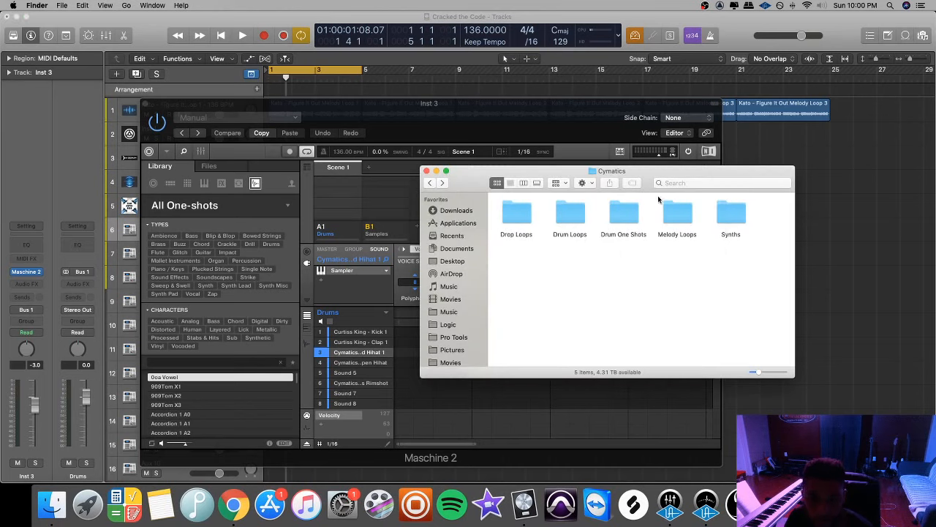
pyautogui.click(431, 183)
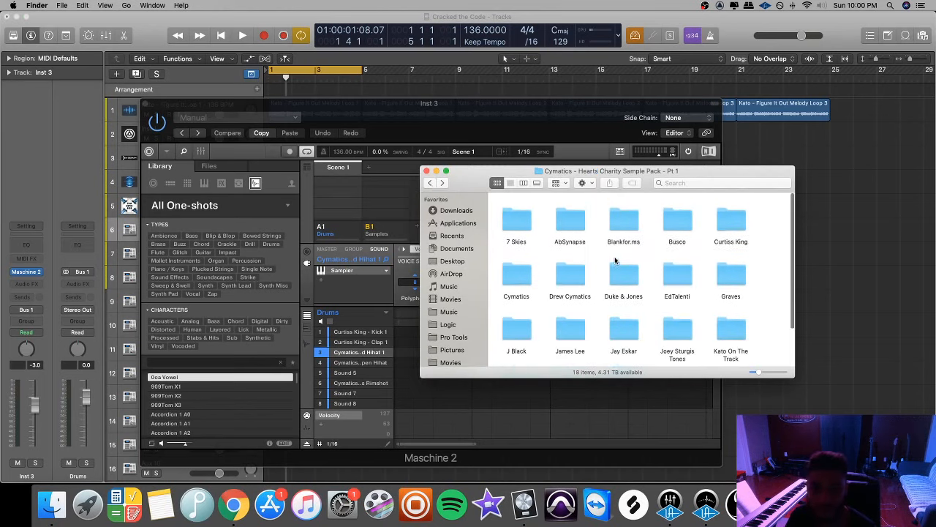
pyautogui.click(432, 184)
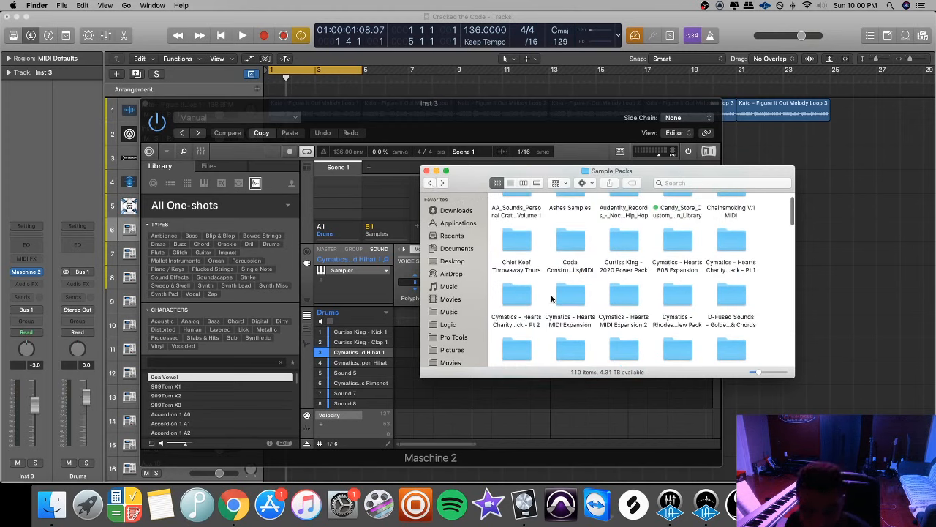
pyautogui.scroll(1, 700, 265)
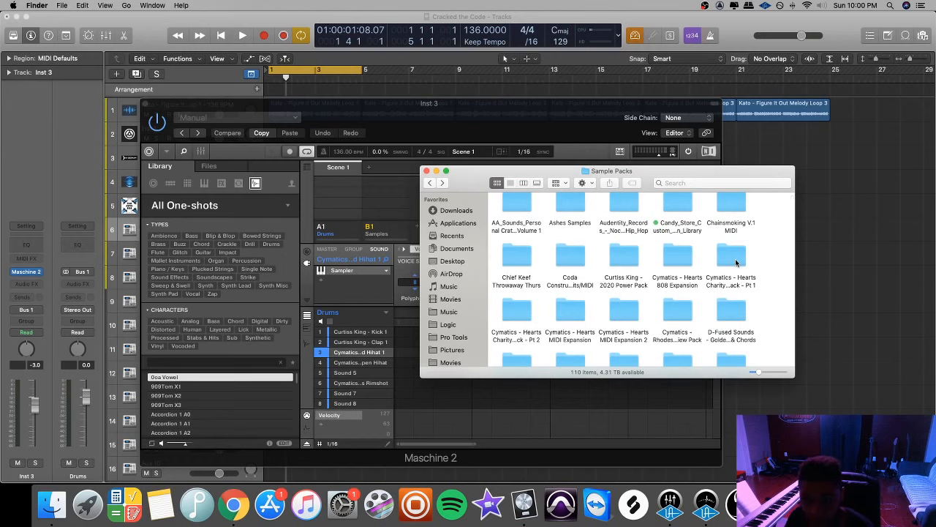
# Step: Select the Cymatics Hearts folders one by one: Charity Sample Pack Pt 1 and Pt 2, 808 Expansion, MIDI Expansion and MIDI Expansion 2
pyautogui.click(739, 288)
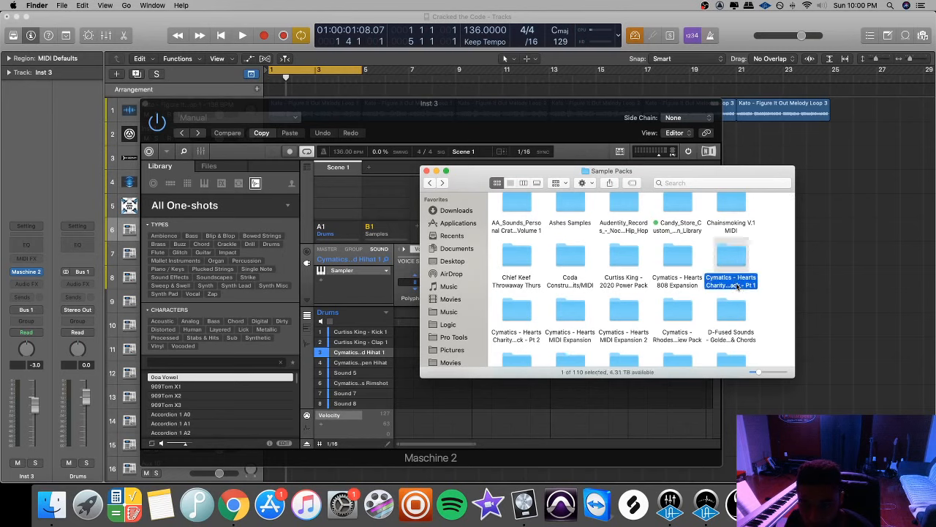
pyautogui.click(738, 286)
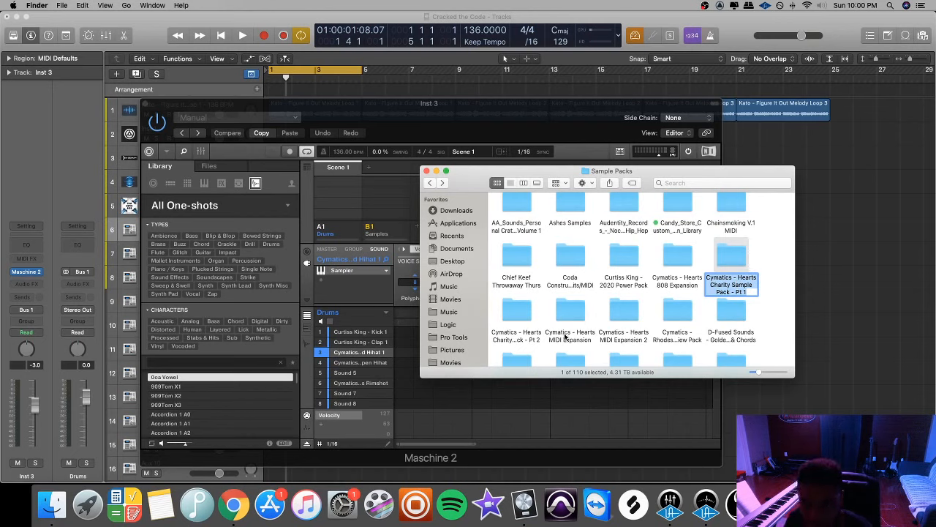
pyautogui.click(524, 334)
pyautogui.click(679, 255)
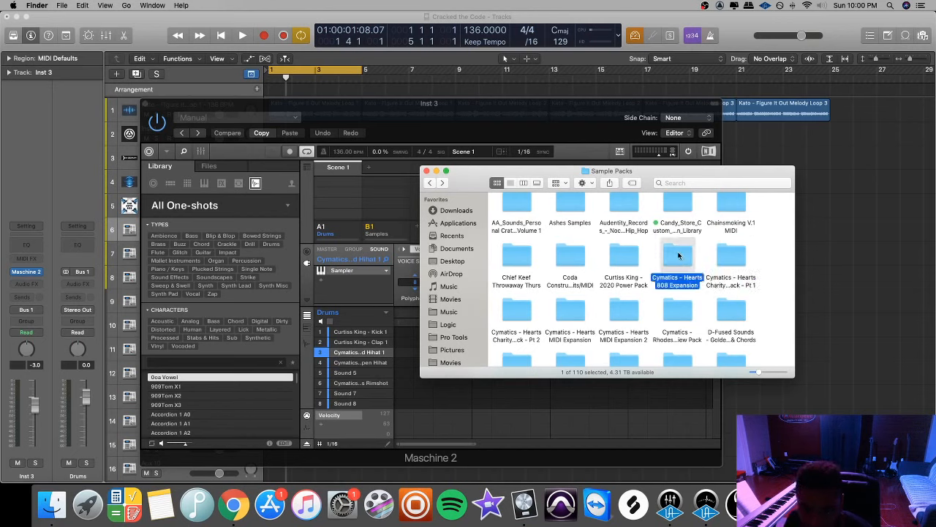
pyautogui.click(570, 333)
pyautogui.click(623, 322)
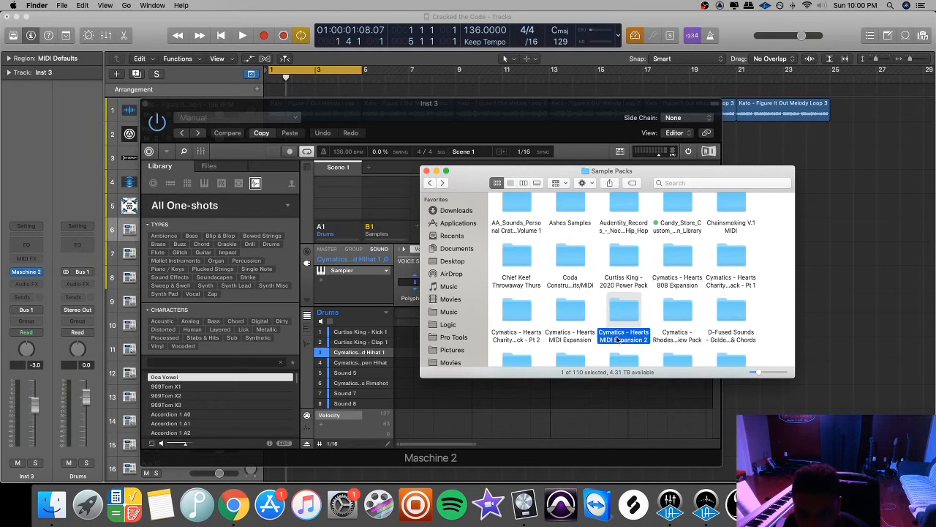
pyautogui.scroll(1, 645, 315)
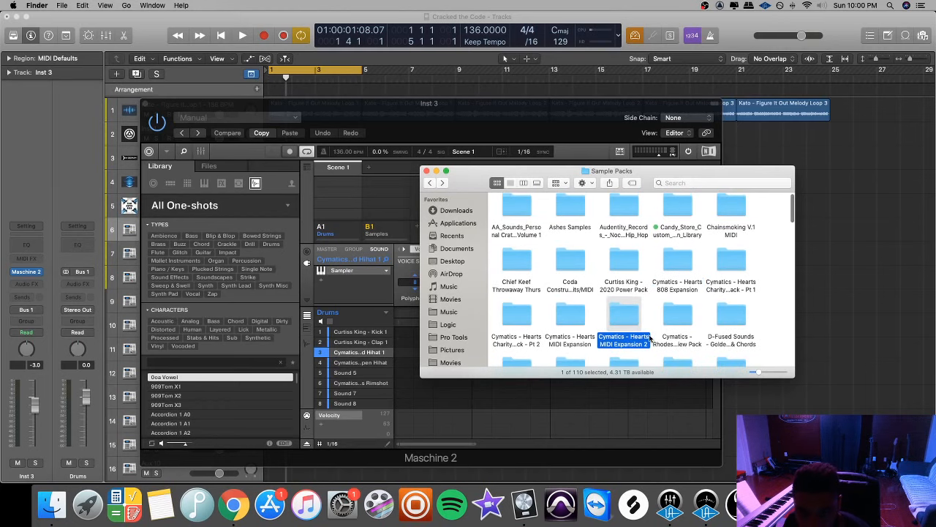
# Step: Open the Cymatics - Hearts Charity Sample Pack - Pt 1 folder, look over the artist folders and open Curtiss King
pyautogui.doubleClick(726, 261)
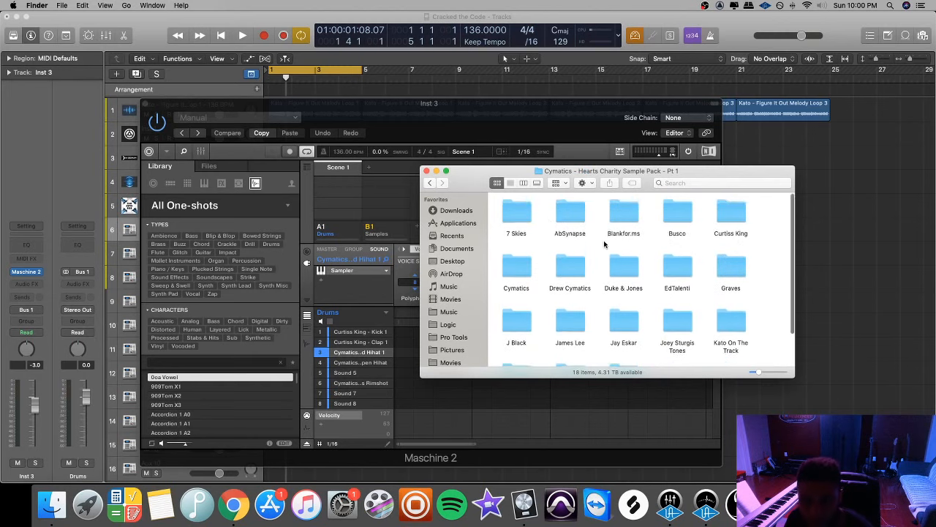
pyautogui.scroll(-3, 600, 242)
pyautogui.scroll(3, 604, 245)
pyautogui.scroll(-1, 604, 244)
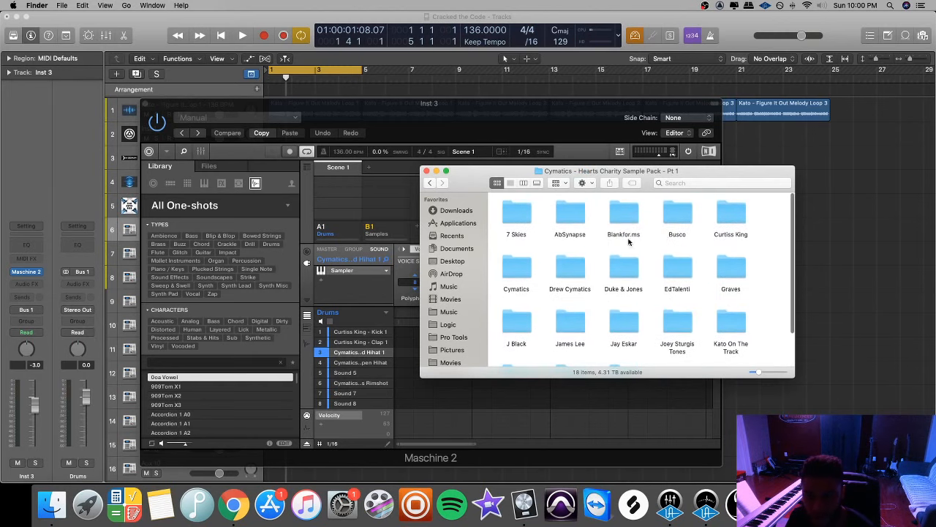
pyautogui.doubleClick(740, 232)
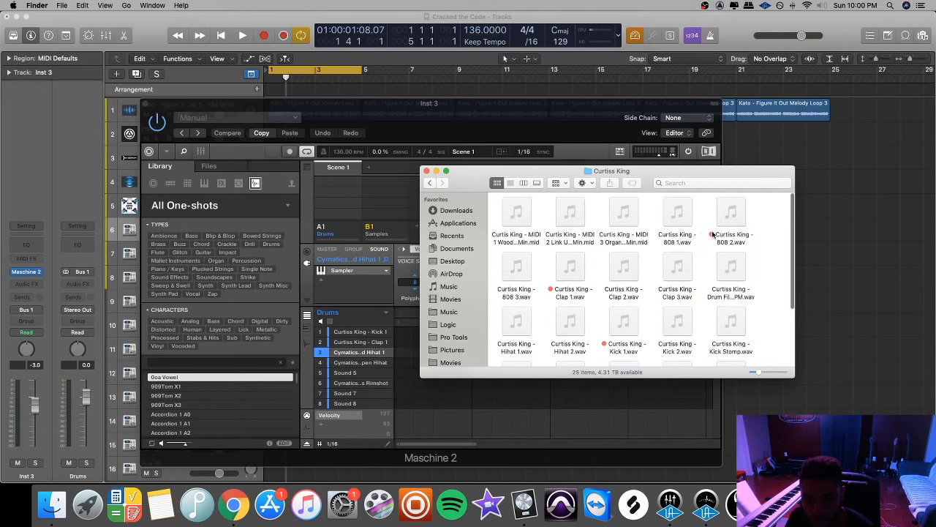
pyautogui.scroll(-1, 635, 238)
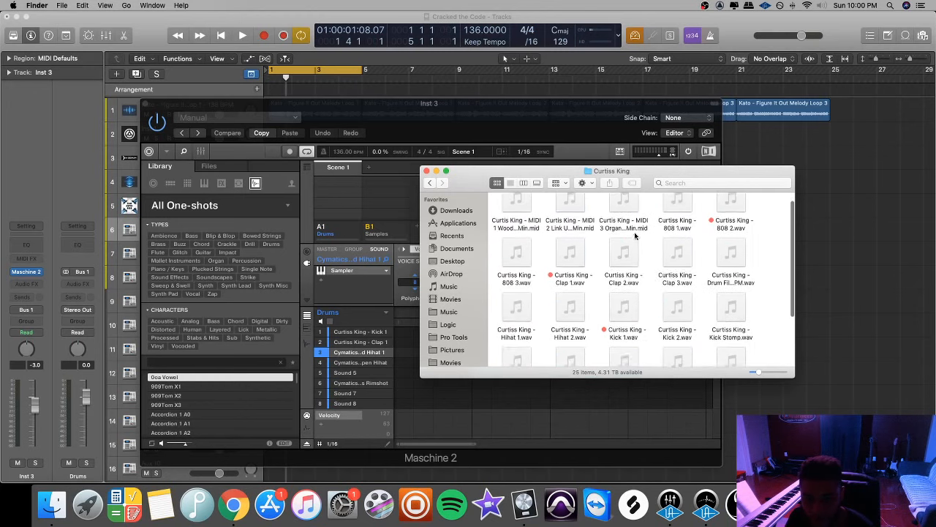
# Step: Select the red-tagged Curtiss King - 808 2.wav, check its available file actions and look through the rest of the folder
pyautogui.click(736, 210)
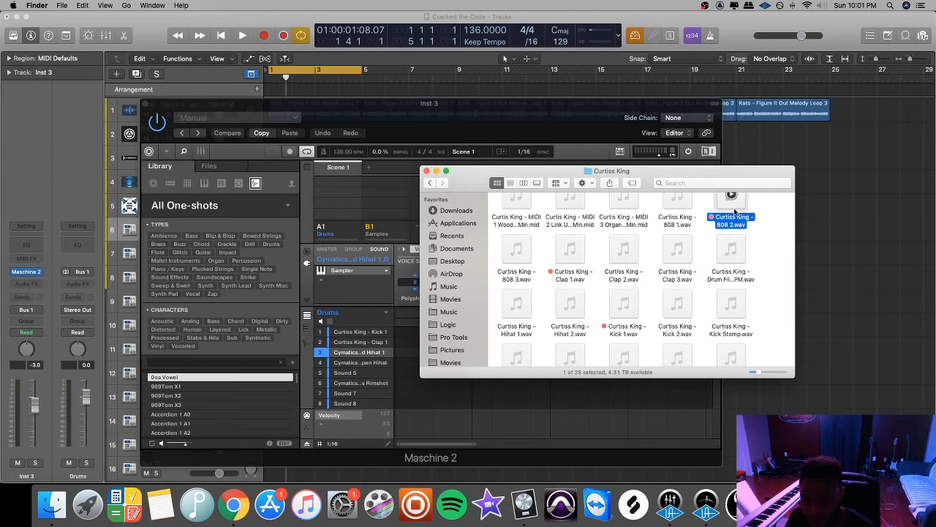
pyautogui.scroll(1, 758, 234)
pyautogui.click(761, 239)
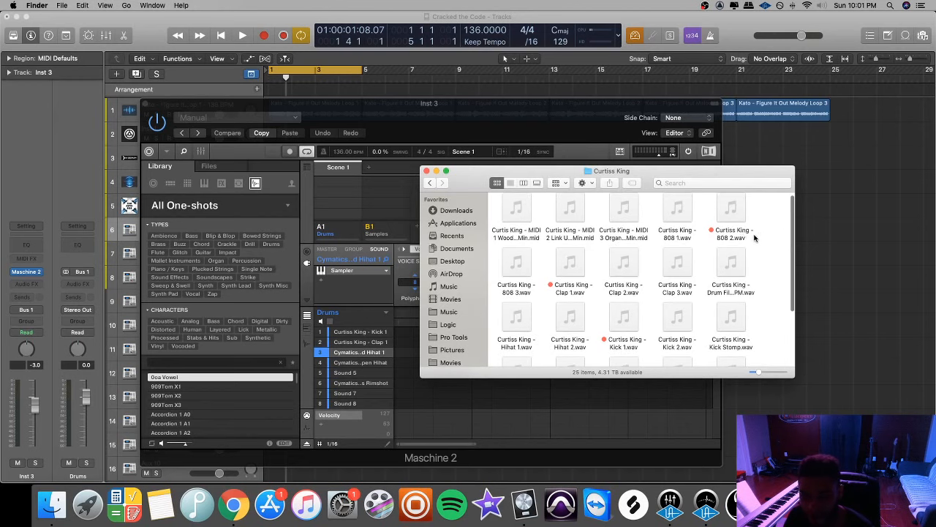
pyautogui.click(743, 234)
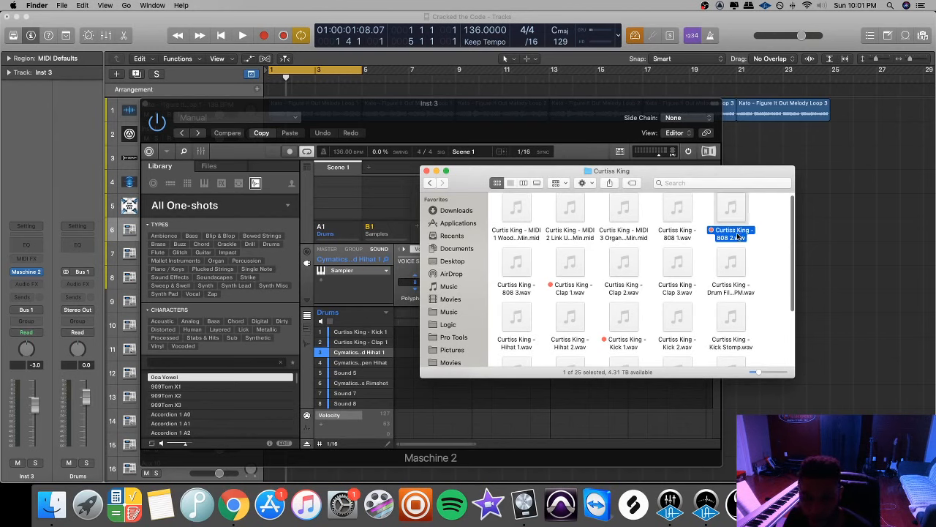
pyautogui.rightClick(737, 235)
pyautogui.click(736, 234)
pyautogui.rightClick(736, 233)
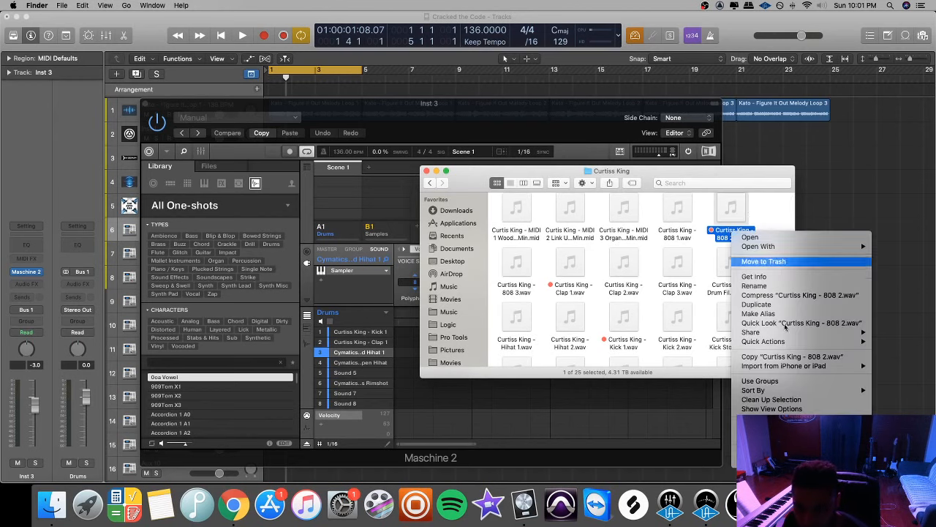
pyautogui.click(651, 355)
pyautogui.scroll(-5, 657, 350)
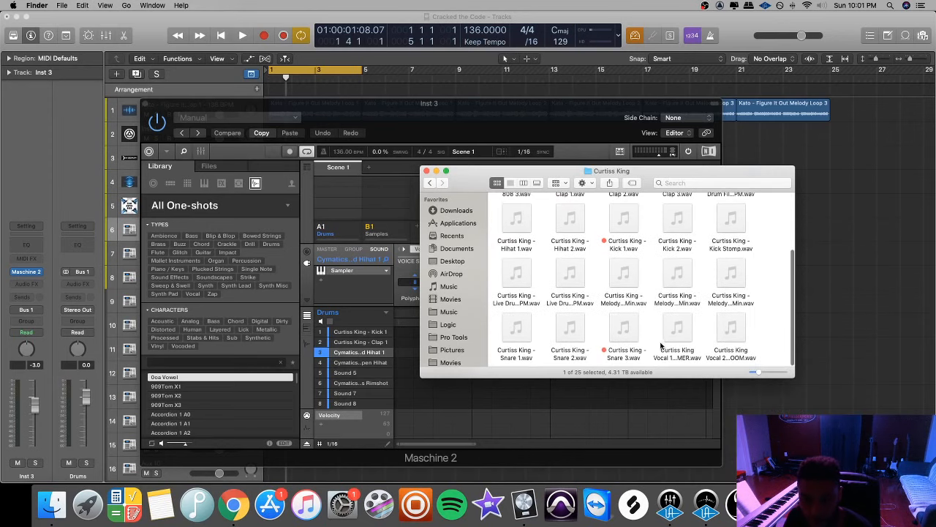
# Step: Go back to the Pt 1 folder, check the contents of the Graves folder and return to the artist folders
pyautogui.click(430, 183)
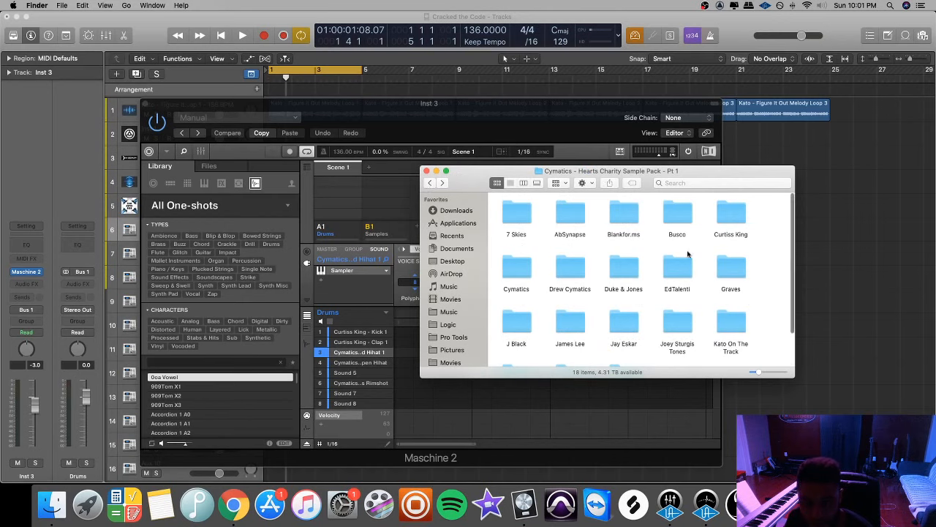
pyautogui.doubleClick(731, 271)
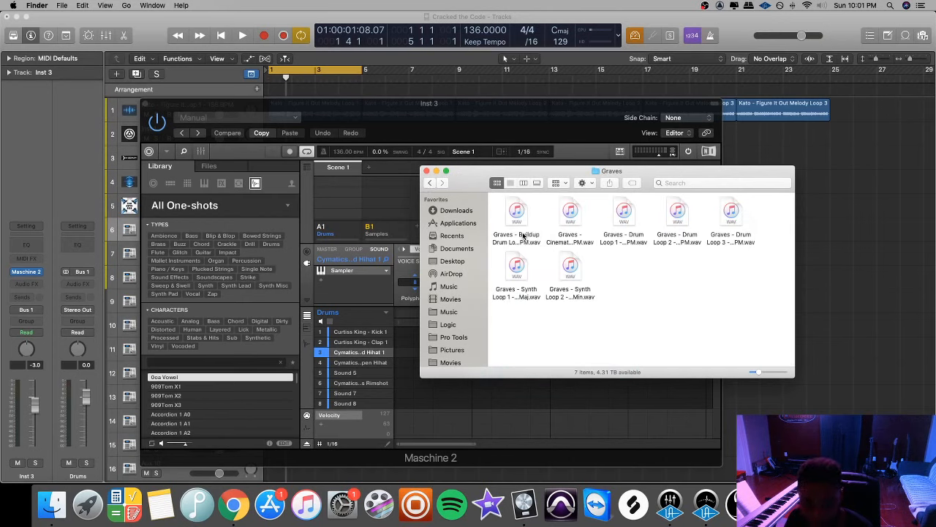
pyautogui.click(430, 182)
pyautogui.scroll(-3, 675, 271)
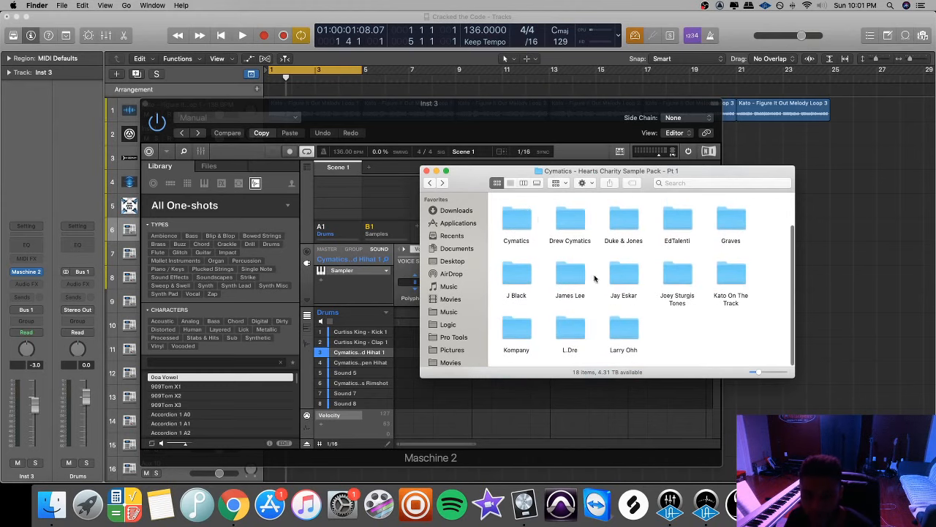
pyautogui.scroll(2, 594, 278)
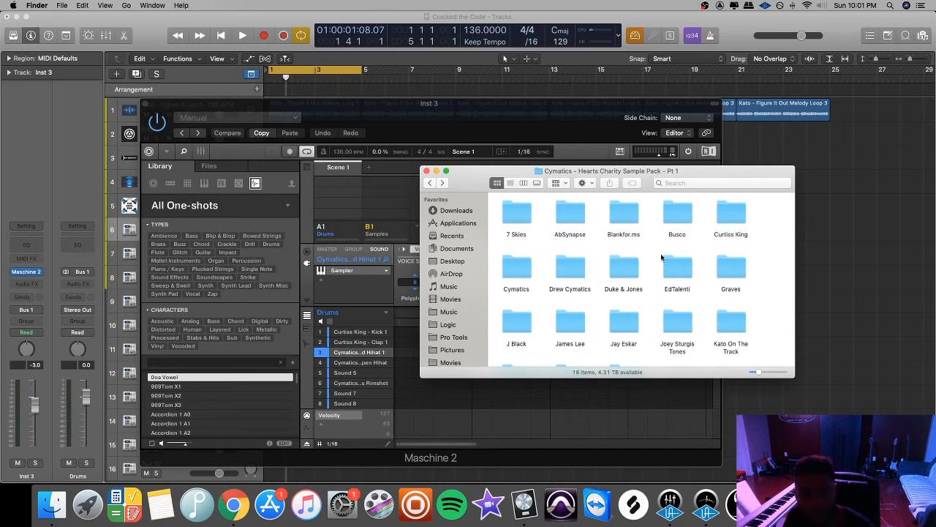
# Step: Switch to Logic Pro X, move the Maschine 2 plug-in window lower and put the project window in full screen
pyautogui.click(530, 128)
pyautogui.moveTo(529, 128); pyautogui.dragTo(510, 168)
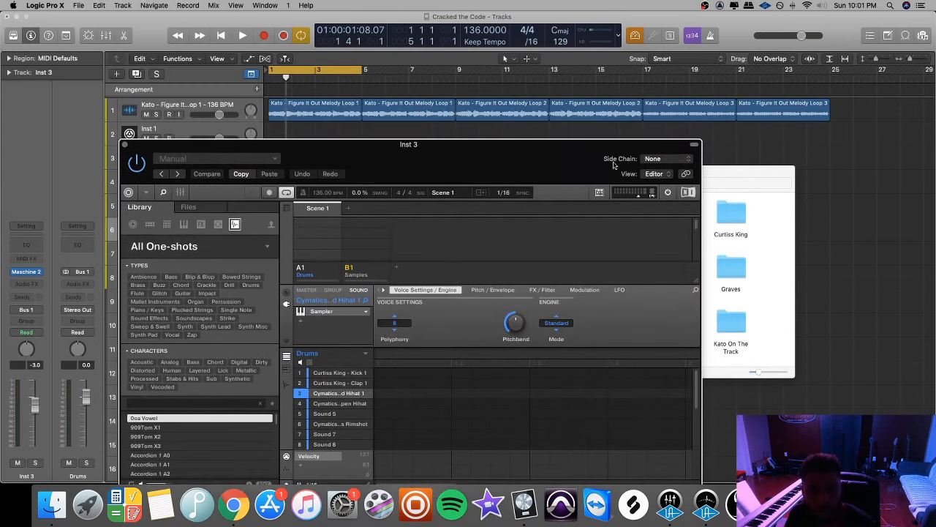
pyautogui.click(720, 143)
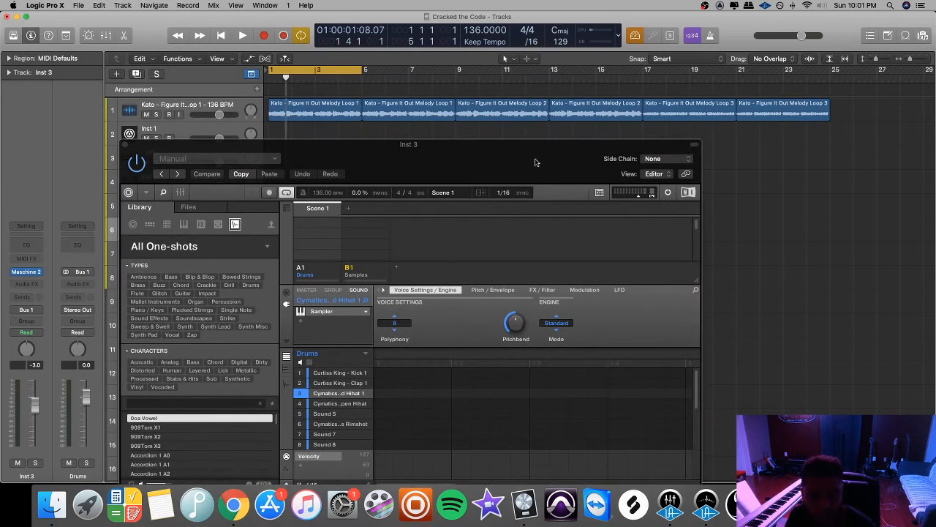
pyautogui.click(26, 16)
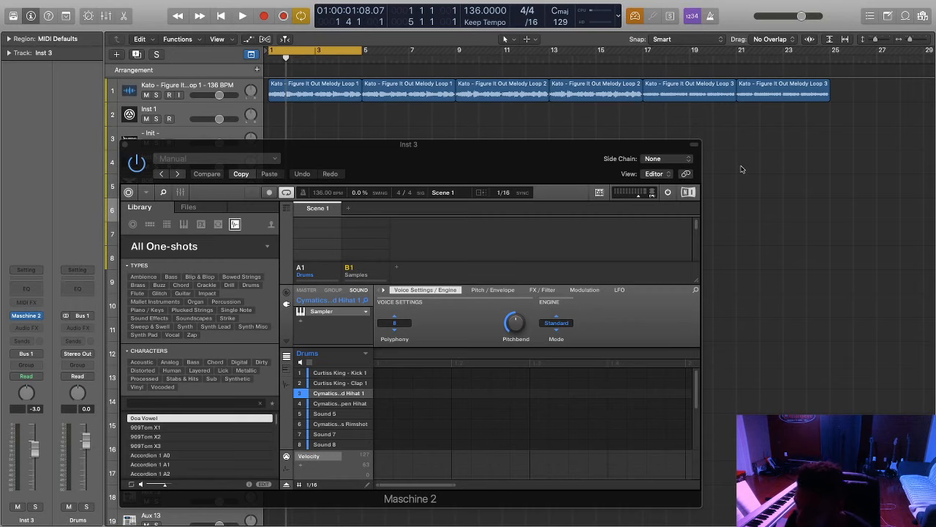
pyautogui.hotkey('ctrl', 'Up')
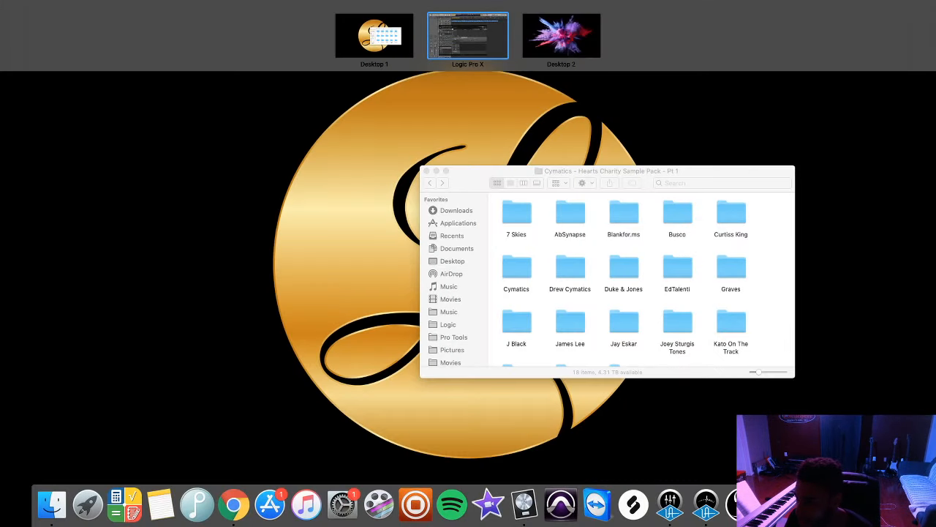
pyautogui.hotkey('ctrl', 'Up')
pyautogui.hotkey('ctrl', 'Up')
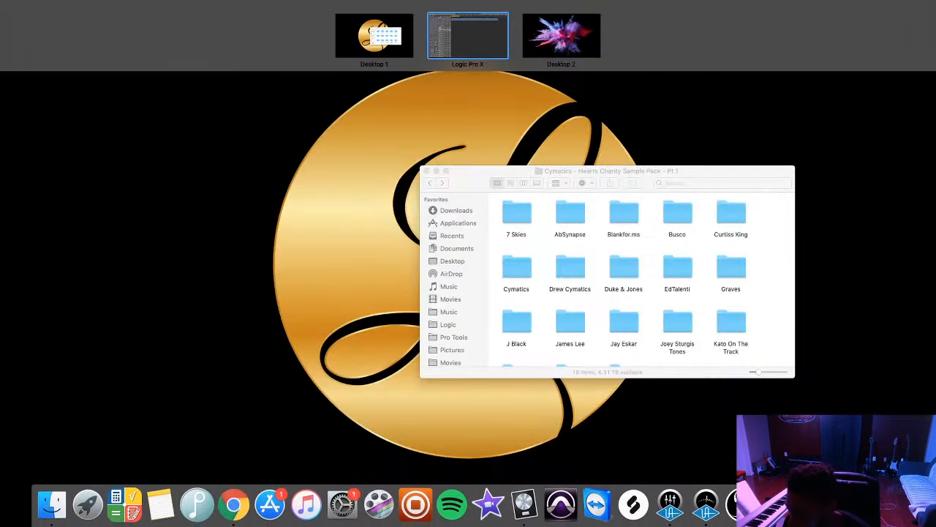
pyautogui.hotkey('ctrl', 'Up')
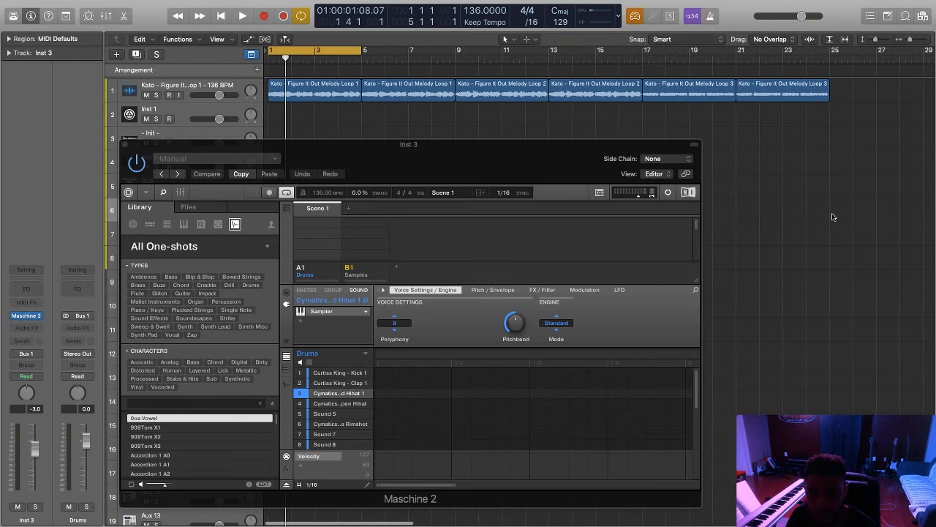
# Step: Play the project with cycling turned off and select all the Kato melody loop regions on track 1
pyautogui.press('space')
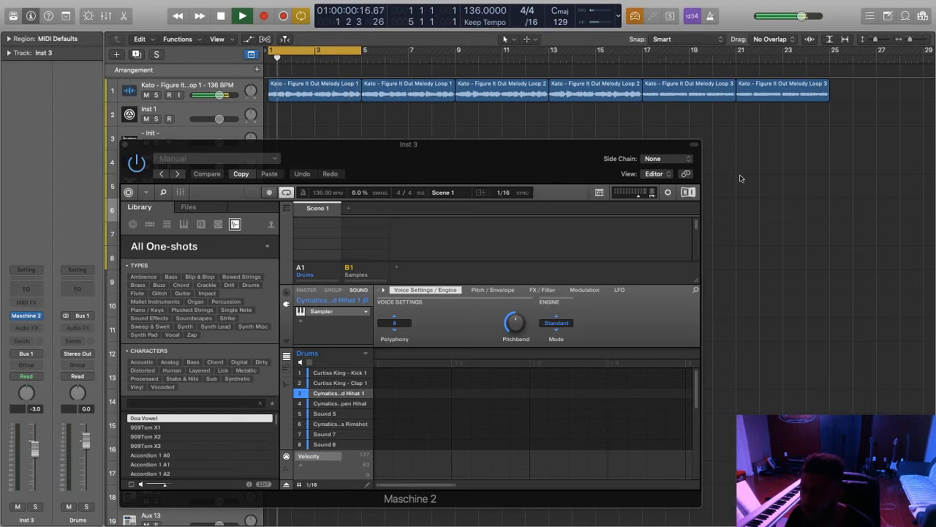
pyautogui.moveTo(557, 160); pyautogui.dragTo(574, 177)
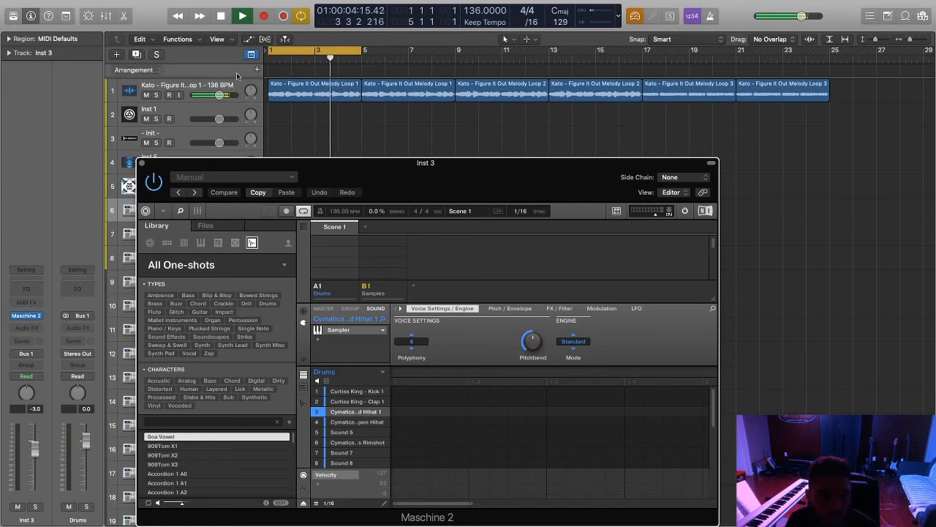
pyautogui.click(210, 85)
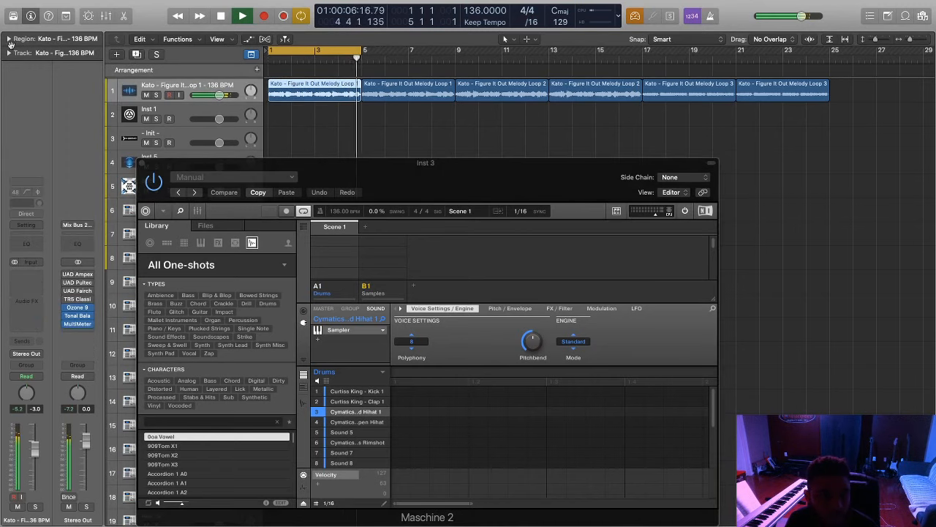
pyautogui.press('c')
pyautogui.click(183, 84)
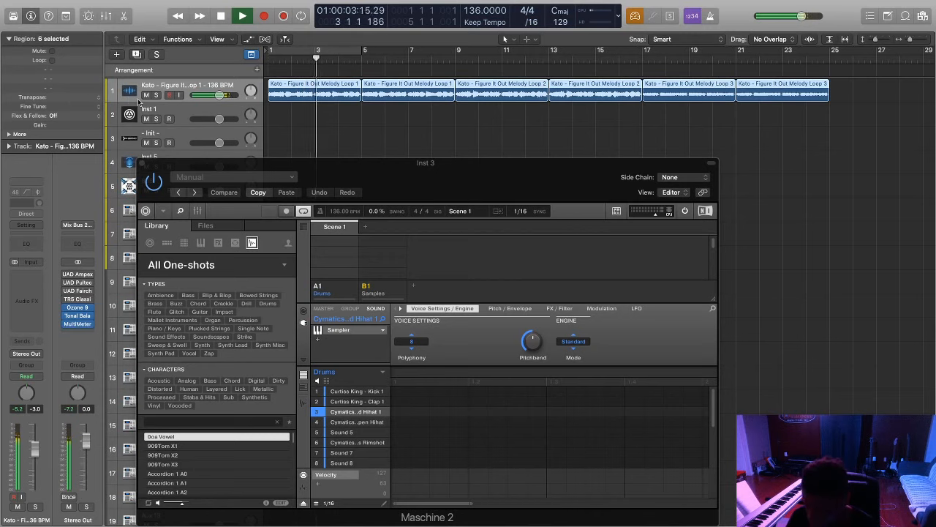
# Step: Enable Flex in Polyphonic mode on the Kato melody loop track and transpose its selected regions by -3
pyautogui.press('super+f')
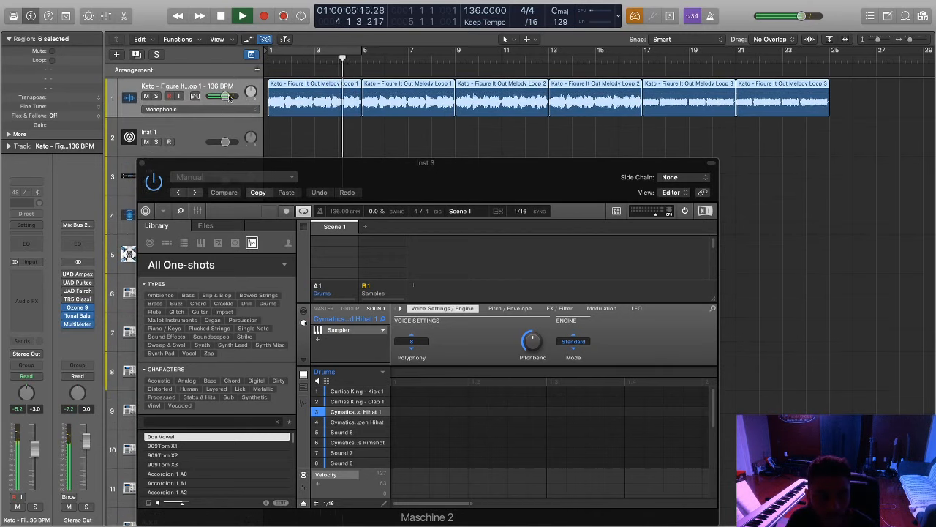
pyautogui.click(196, 95)
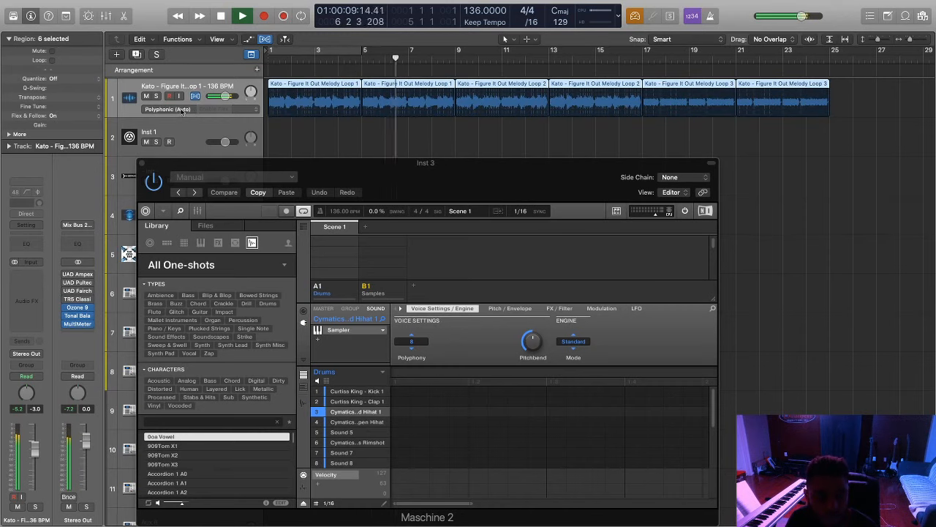
pyautogui.click(182, 112)
pyautogui.click(189, 110)
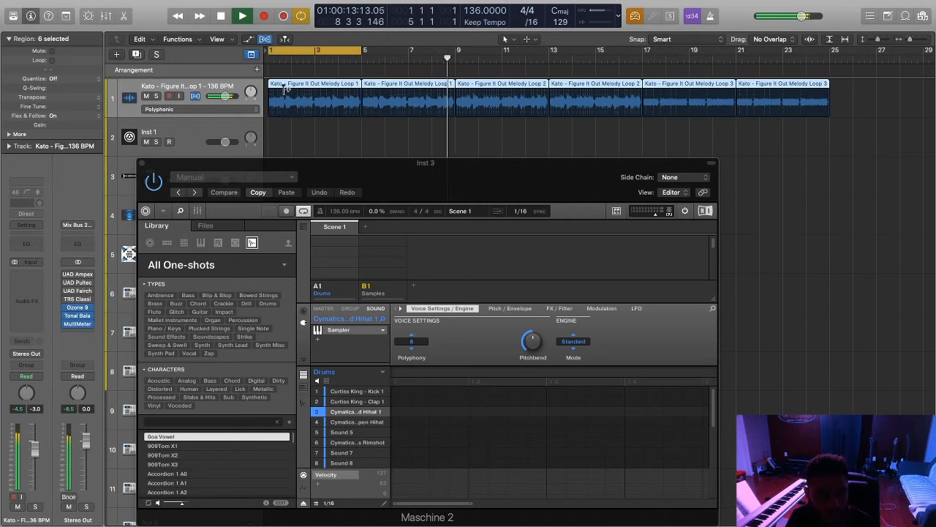
pyautogui.press('Return')
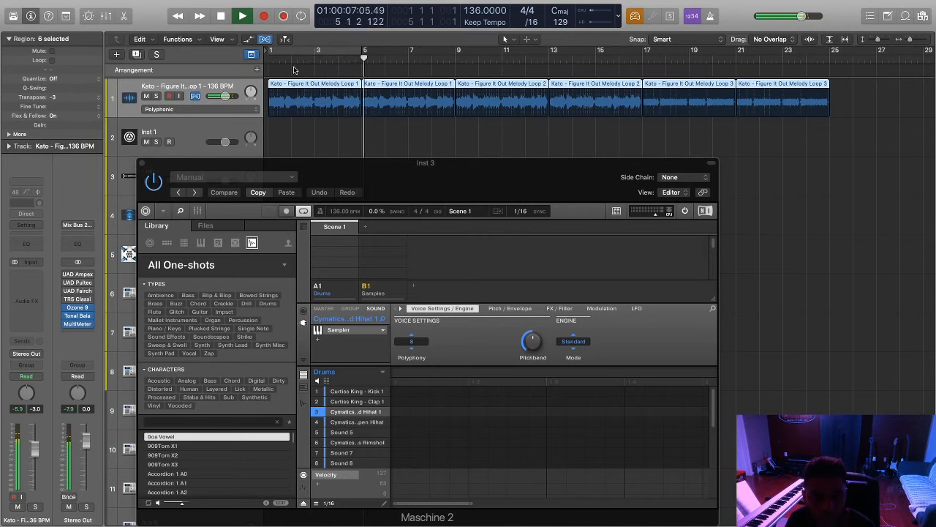
# Step: Set the cycle range from bar 1 to bar 9 and raise the project tempo to 142 BPM while auditioning the loop
pyautogui.moveTo(271, 51); pyautogui.dragTo(455, 51)
pyautogui.moveTo(469, 10); pyautogui.dragTo(476, 5)
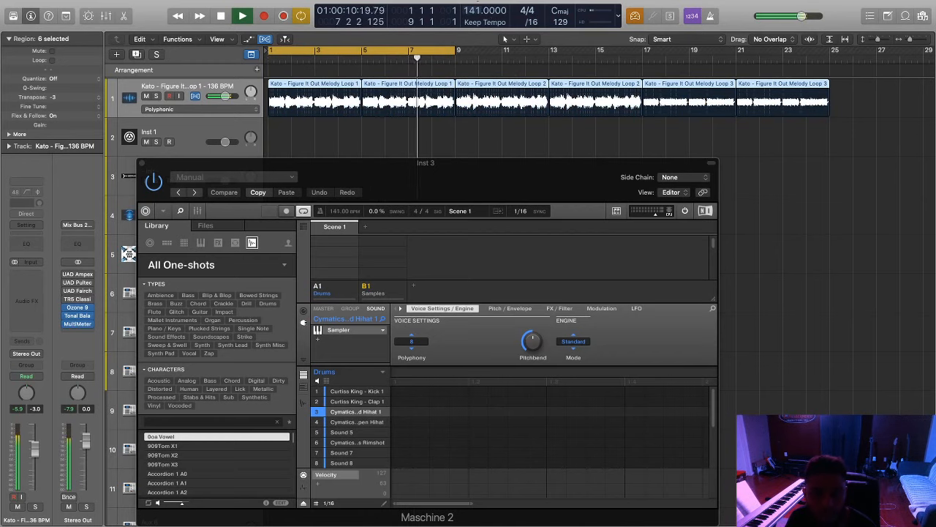
pyautogui.press('space')
pyautogui.press('space')
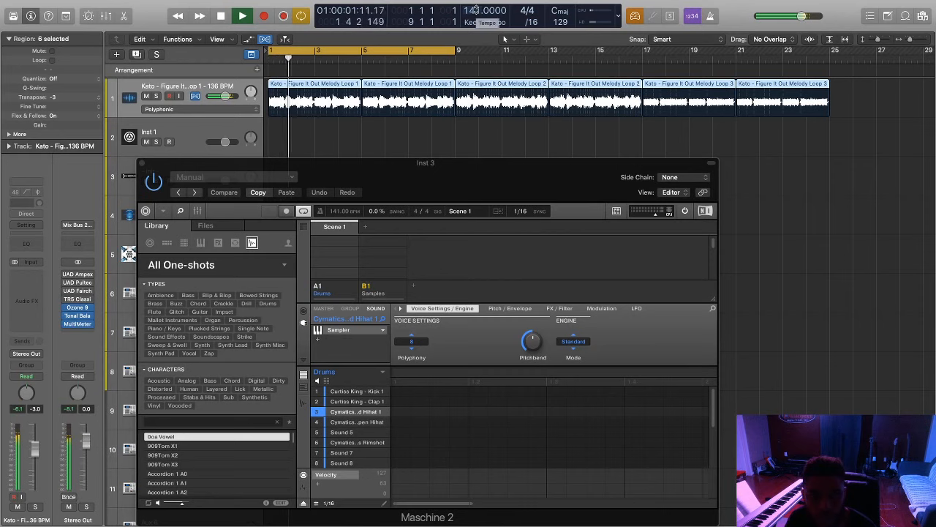
pyautogui.moveTo(474, 9); pyautogui.dragTo(474, 7)
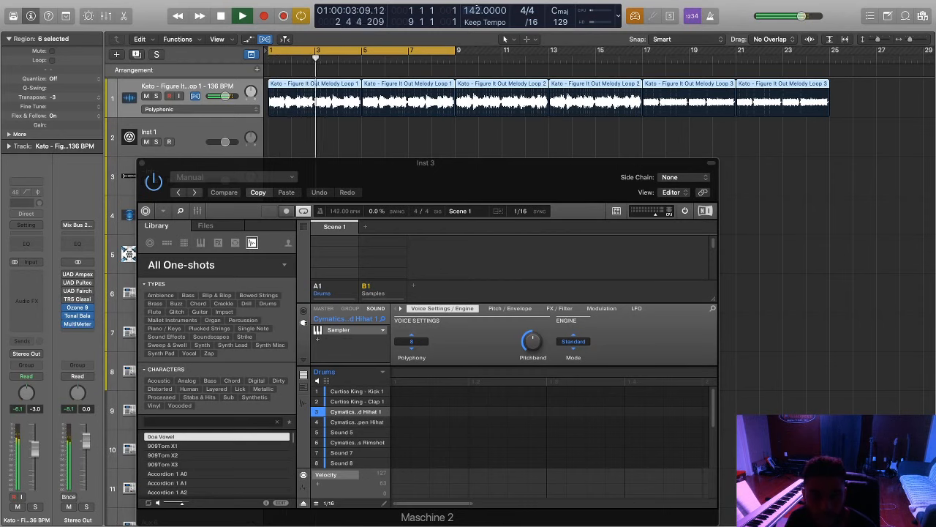
pyautogui.press('space')
pyautogui.press('space')
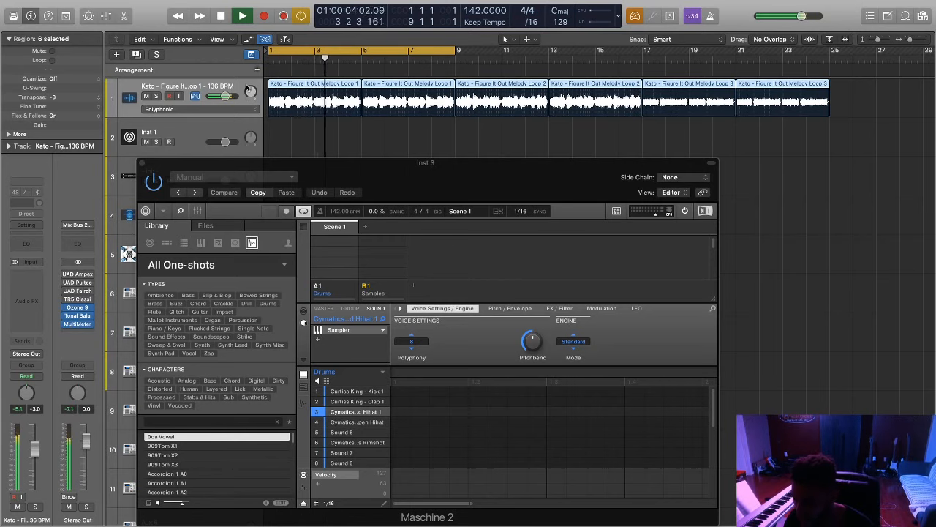
# Step: Insert the XLN Audio RC-20 Retro Color plug-in in stereo as an audio effect on the Kato melody loop track
pyautogui.click(59, 295)
pyautogui.moveTo(68, 475)
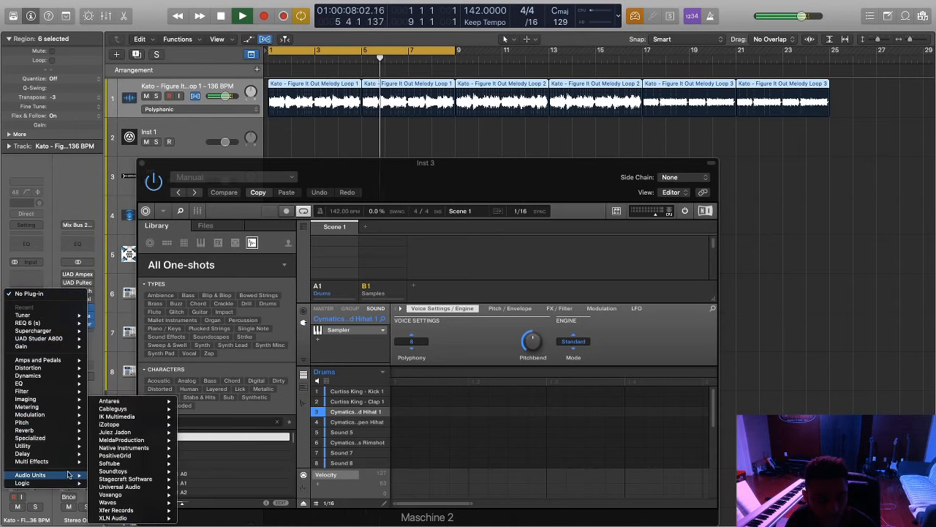
pyautogui.moveTo(147, 510)
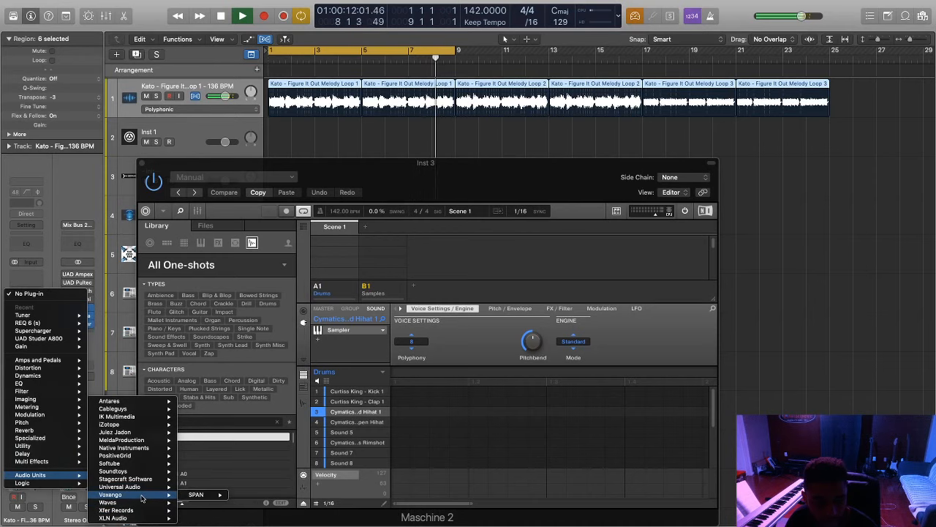
pyautogui.moveTo(121, 517)
pyautogui.moveTo(249, 518)
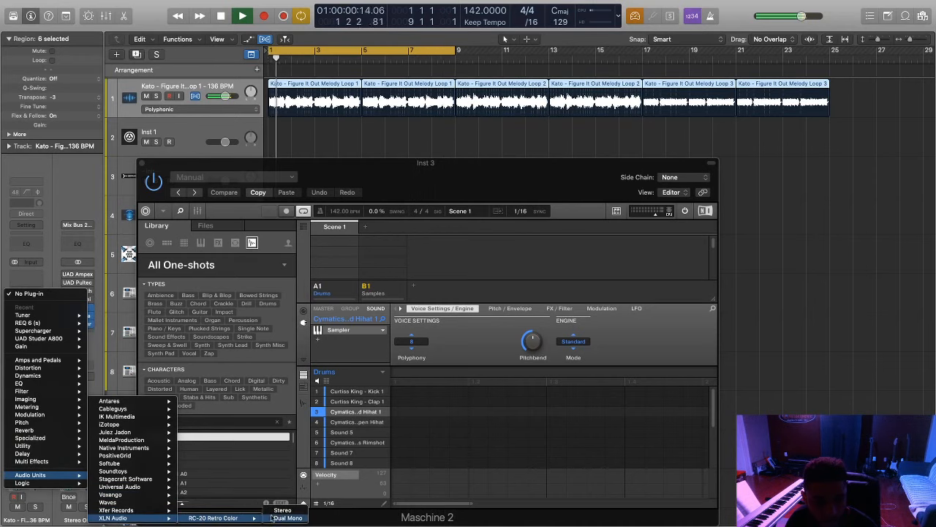
pyautogui.click(275, 510)
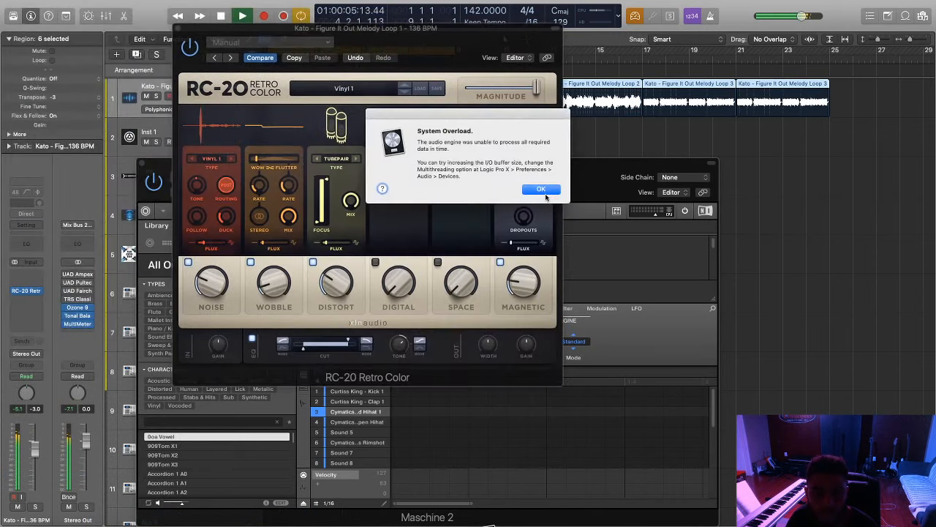
# Step: Dismiss the overload alert and switch off RC-20's Noise, Distort, Magnetic and EQ sections
pyautogui.click(541, 189)
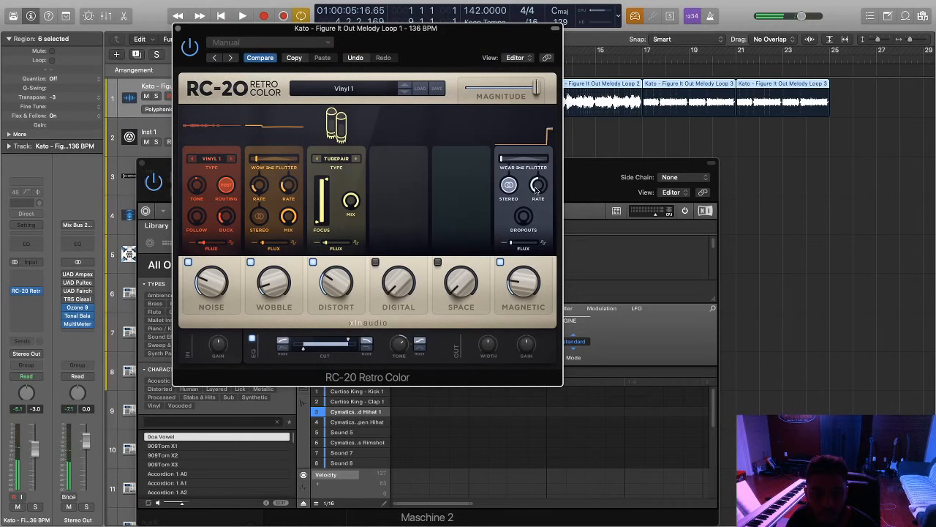
pyautogui.click(188, 262)
pyautogui.click(313, 262)
pyautogui.click(500, 263)
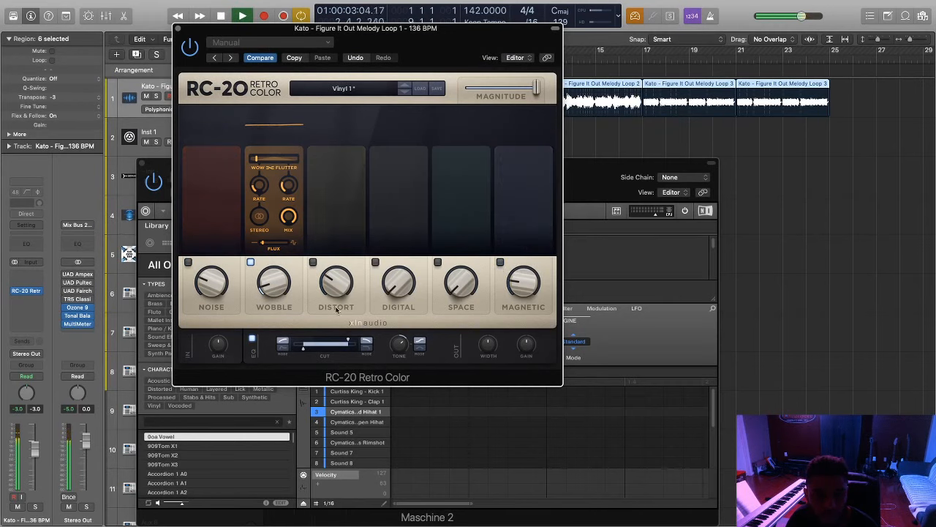
pyautogui.click(252, 337)
# Step: Raise the Wobble amount to about 16% and set its wow/flutter balance almost fully toward wow
pyautogui.moveTo(255, 159); pyautogui.dragTo(239, 161)
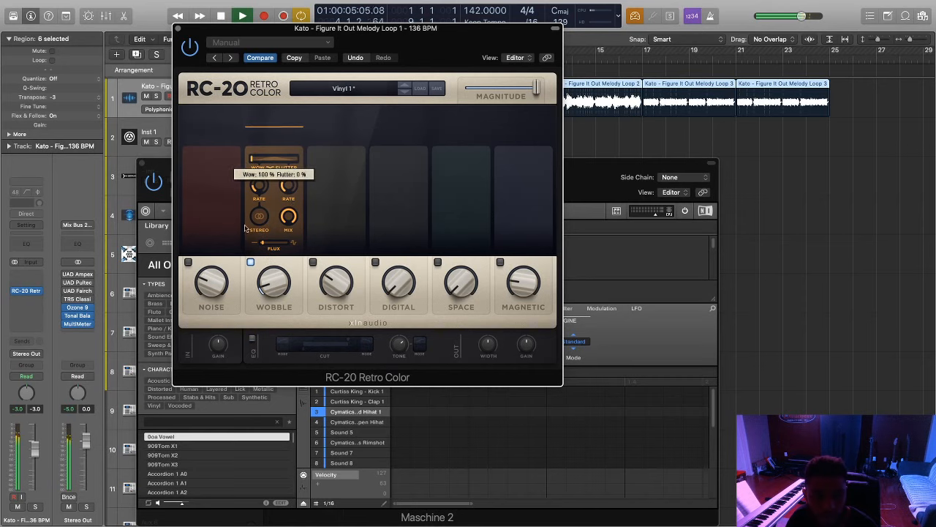
pyautogui.moveTo(273, 278); pyautogui.dragTo(286, 230)
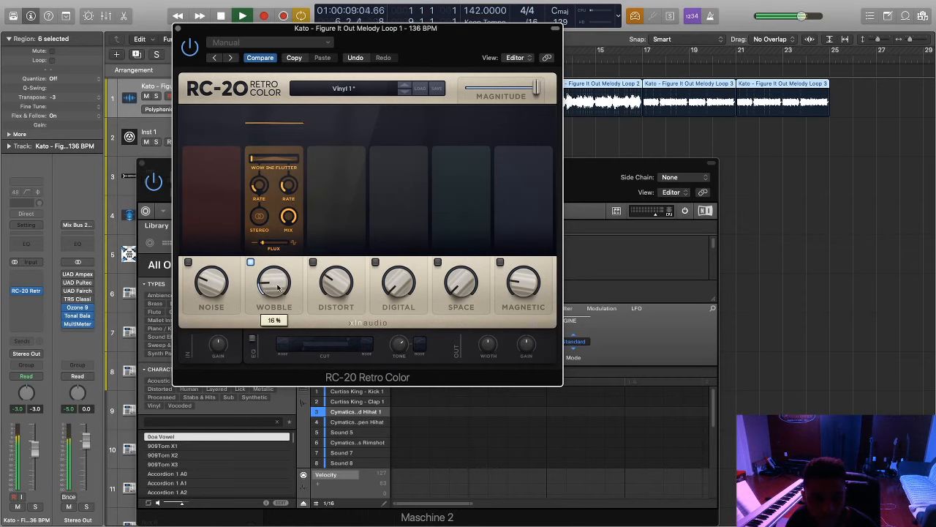
pyautogui.moveTo(254, 158); pyautogui.dragTo(256, 159)
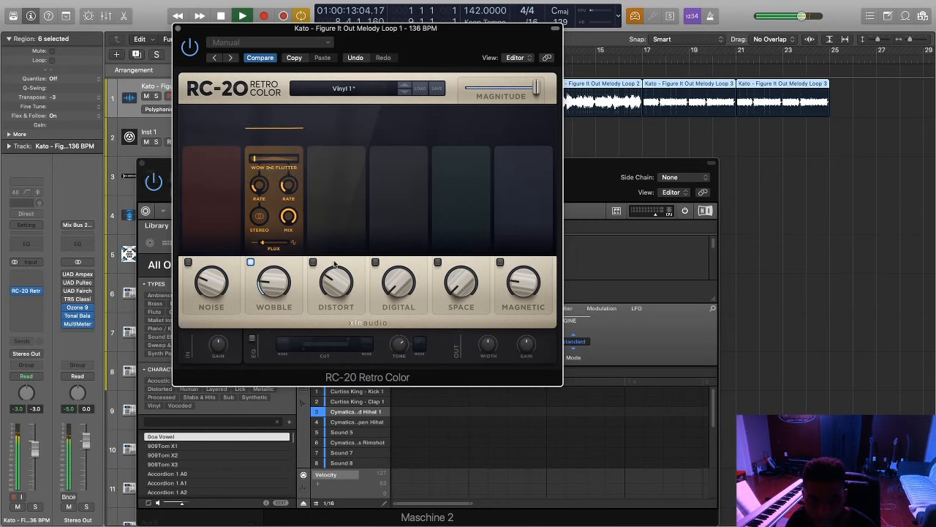
# Step: Enable the Digital module, adjust its amount, shift its balance toward Rate and lower its mix to about 22%
pyautogui.click(375, 262)
pyautogui.moveTo(398, 282); pyautogui.dragTo(412, 217)
pyautogui.moveTo(395, 274); pyautogui.dragTo(399, 237)
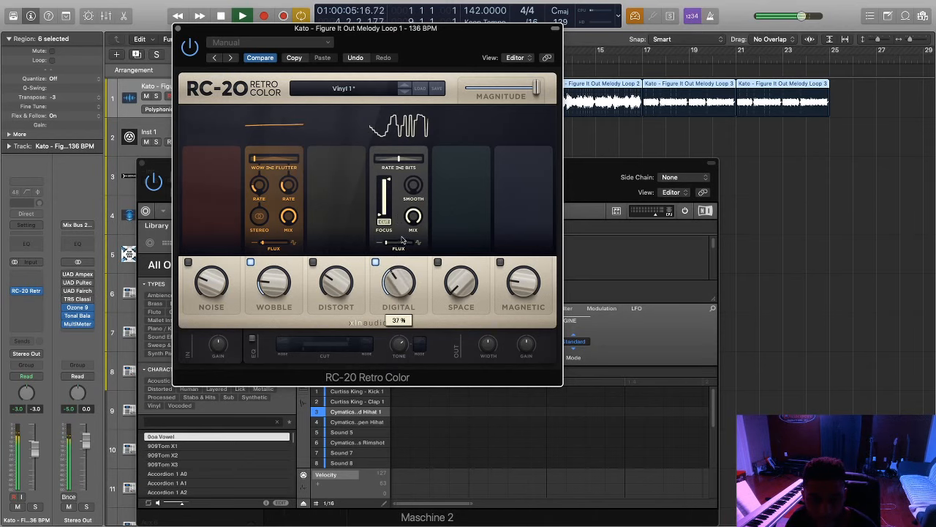
pyautogui.moveTo(398, 306); pyautogui.dragTo(398, 330)
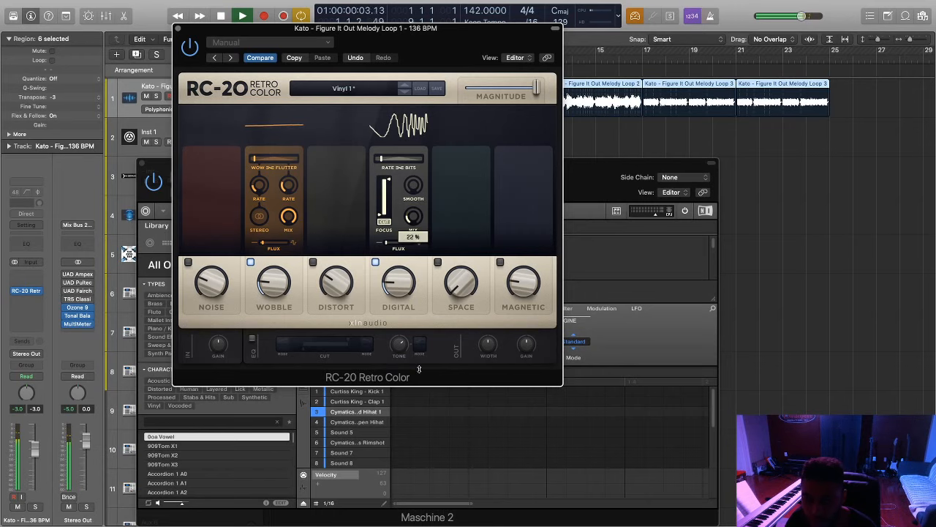
# Step: Re-enable RC-20's EQ, set the low cut to about 125 Hz, raise the high cut, and close the plug-in window
pyautogui.click(252, 339)
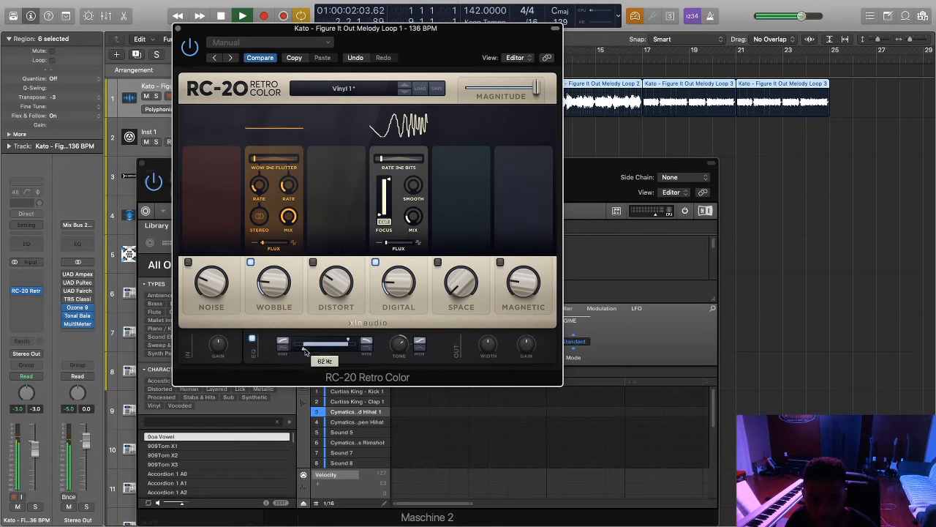
pyautogui.moveTo(348, 340); pyautogui.dragTo(359, 339)
pyautogui.moveTo(305, 352); pyautogui.dragTo(296, 351)
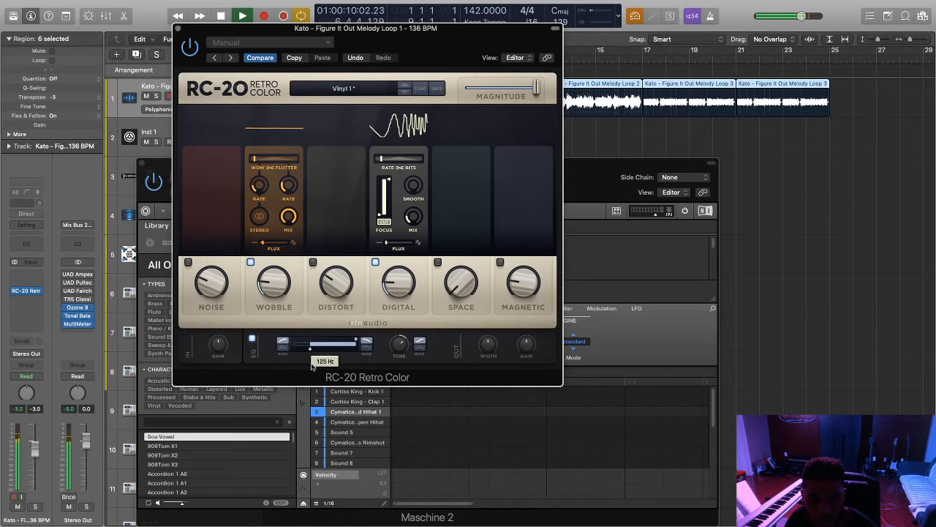
pyautogui.click(180, 32)
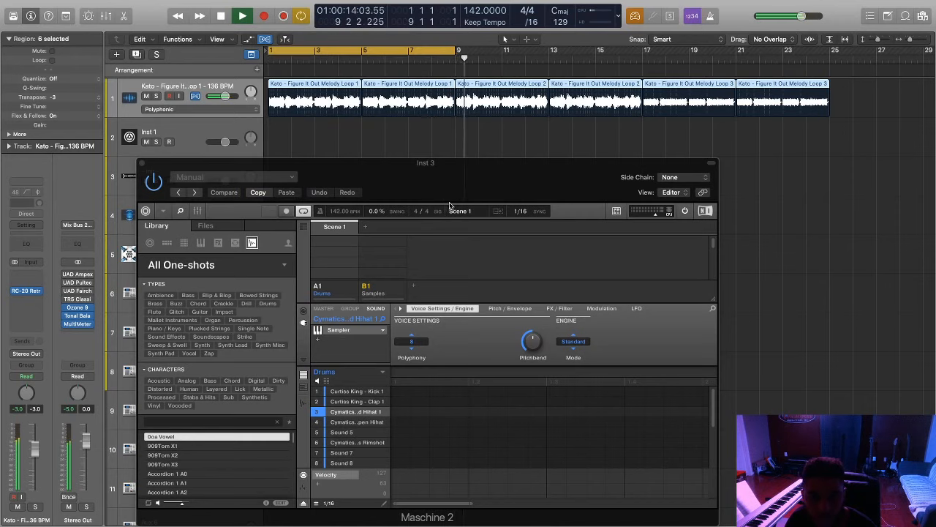
# Step: Set the cycle range from bar 9 to bar 17, play it, and move the Maschine 2 window clear of track 1
pyautogui.moveTo(452, 185); pyautogui.dragTo(438, 168)
pyautogui.press('space')
pyautogui.press('Return')
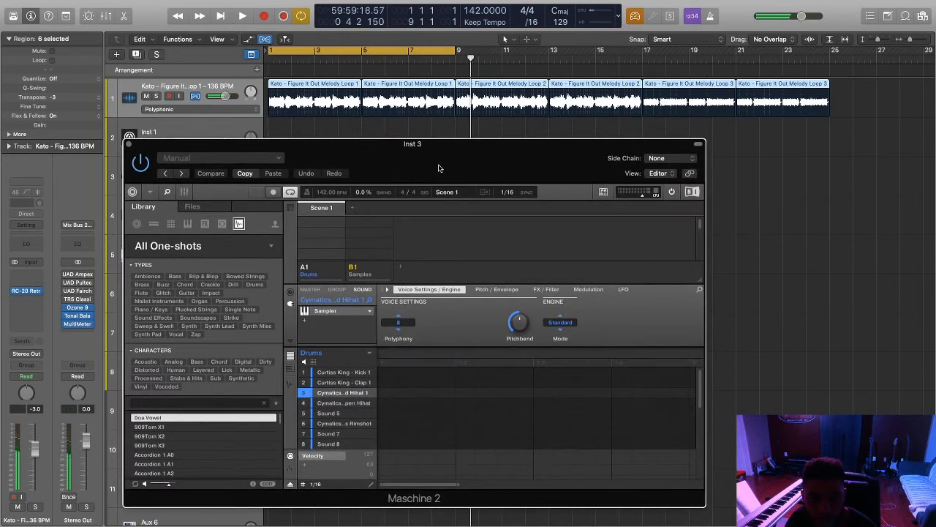
pyautogui.press('space')
pyautogui.click(455, 62)
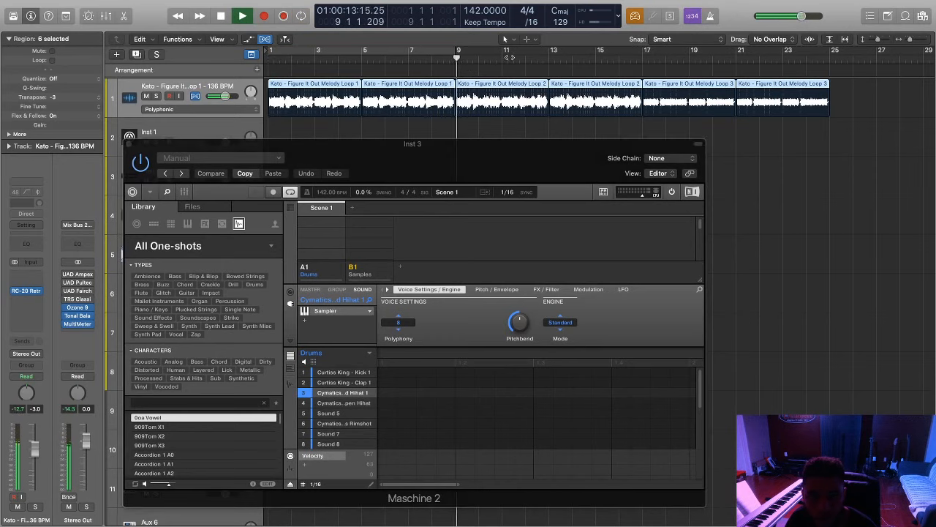
pyautogui.moveTo(457, 58); pyautogui.dragTo(649, 90)
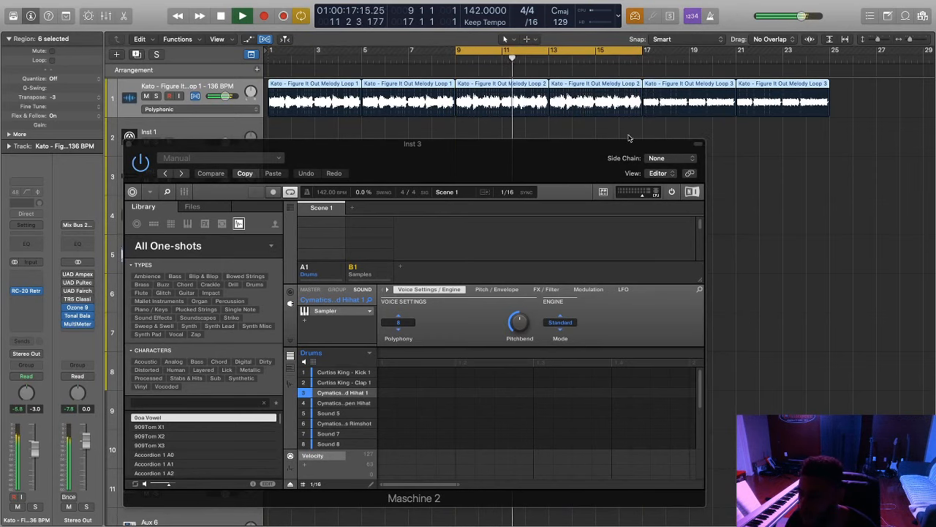
pyautogui.moveTo(560, 165); pyautogui.dragTo(578, 148)
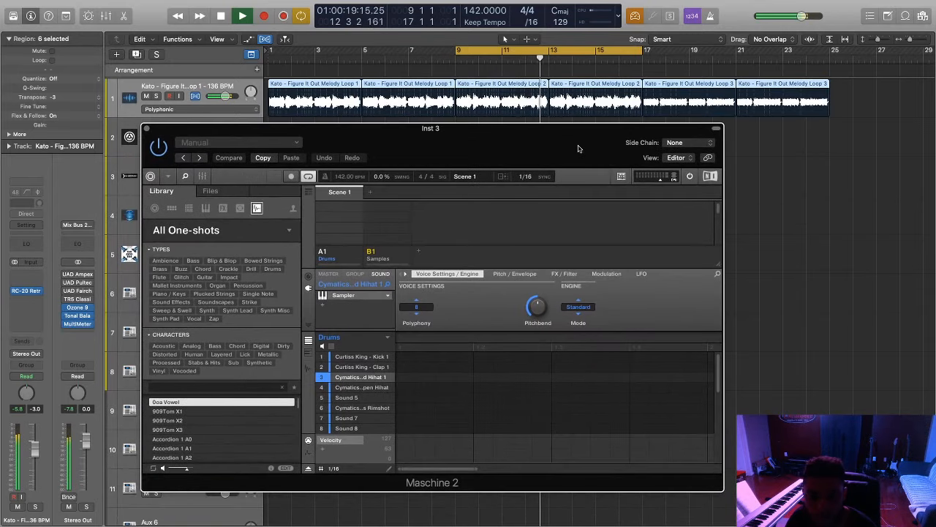
pyautogui.moveTo(491, 151); pyautogui.dragTo(523, 139)
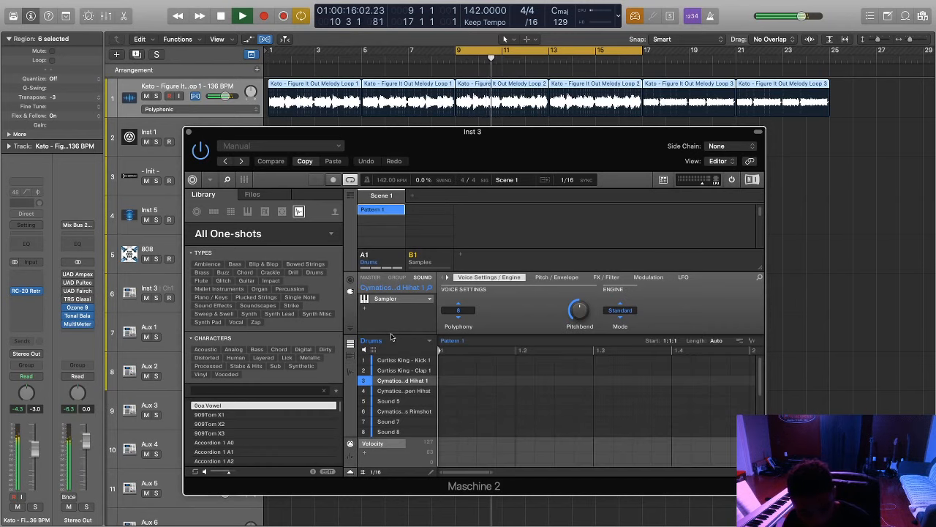
# Step: Select the Inst 3 track, record clap and rimshot hits into Maschine's Pattern 1, and turn recording and cycling off
pyautogui.click(165, 287)
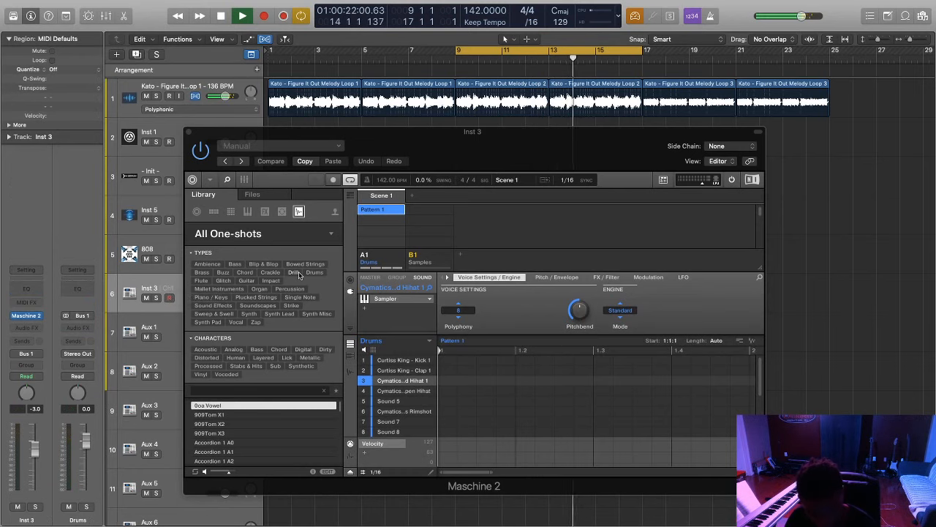
pyautogui.press('r')
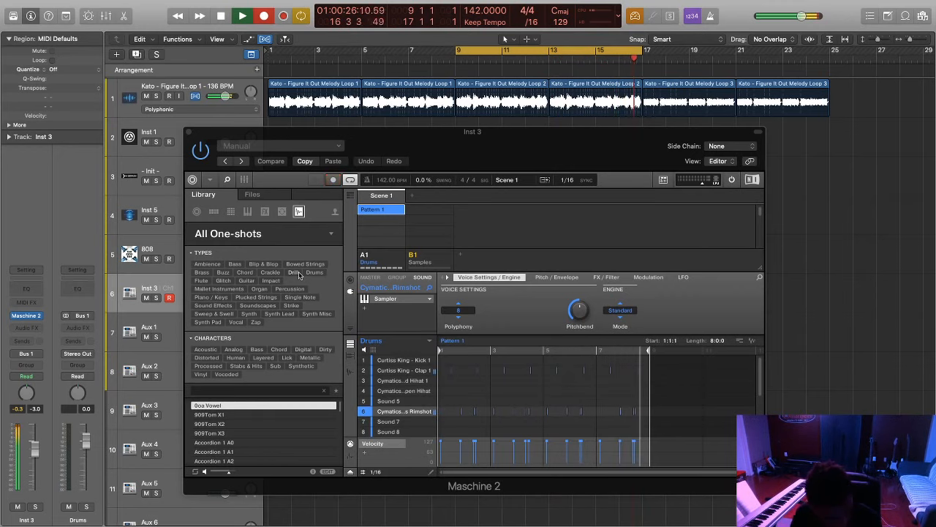
pyautogui.press('c')
pyautogui.press('r')
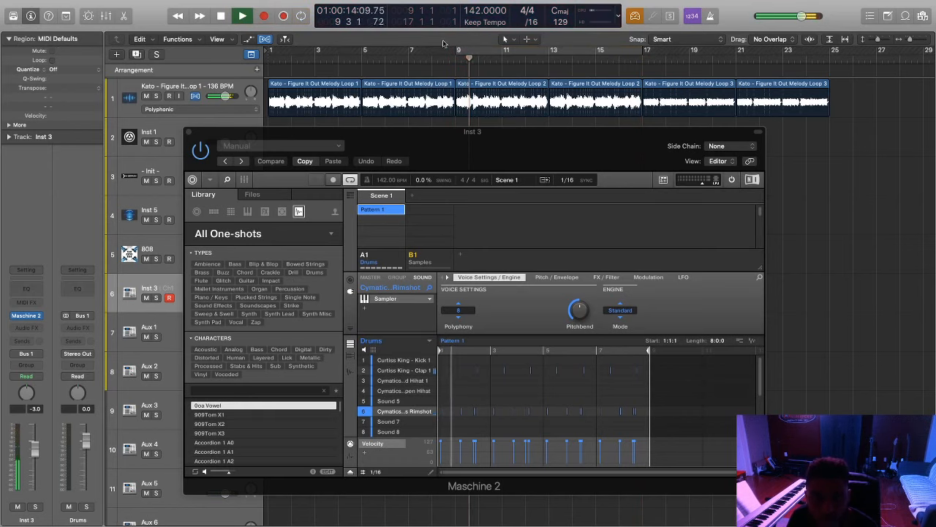
# Step: Audition the drums from around bar 11 and nudge the last rimshot note in the pattern's bar 4 slightly earlier
pyautogui.click(499, 59)
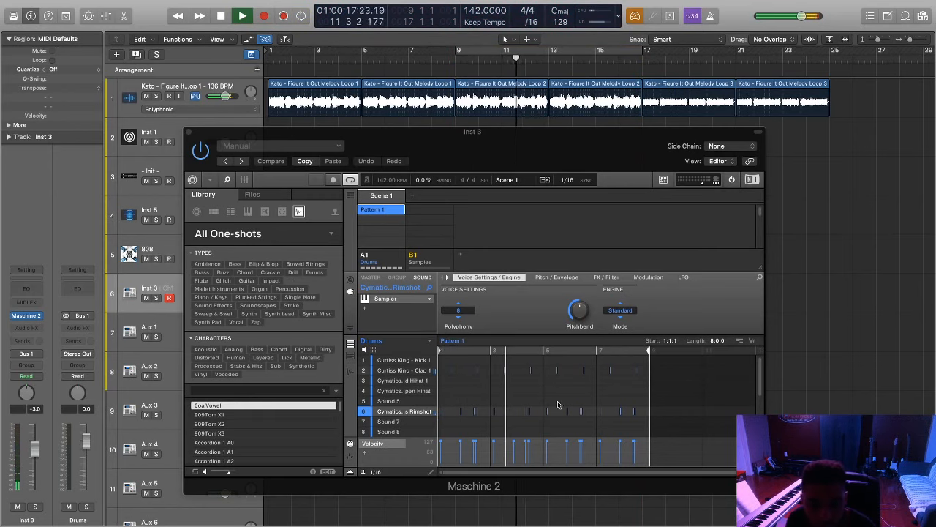
pyautogui.press('space')
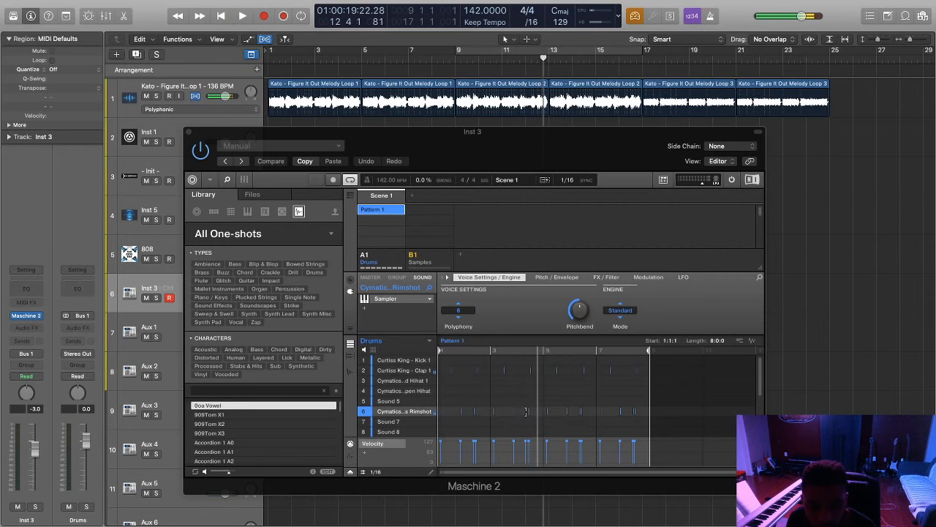
pyautogui.click(525, 412)
pyautogui.scroll(-2, 523, 413)
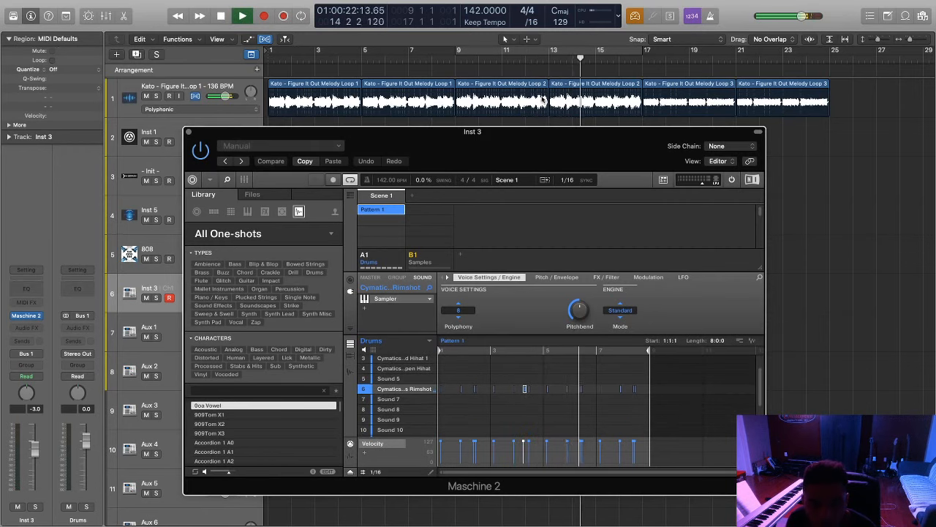
pyautogui.click(522, 60)
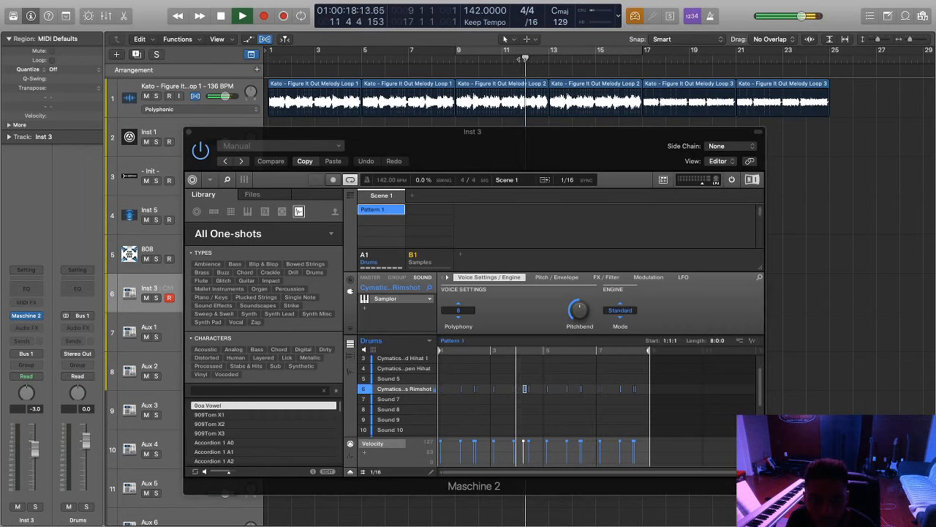
pyautogui.click(530, 389)
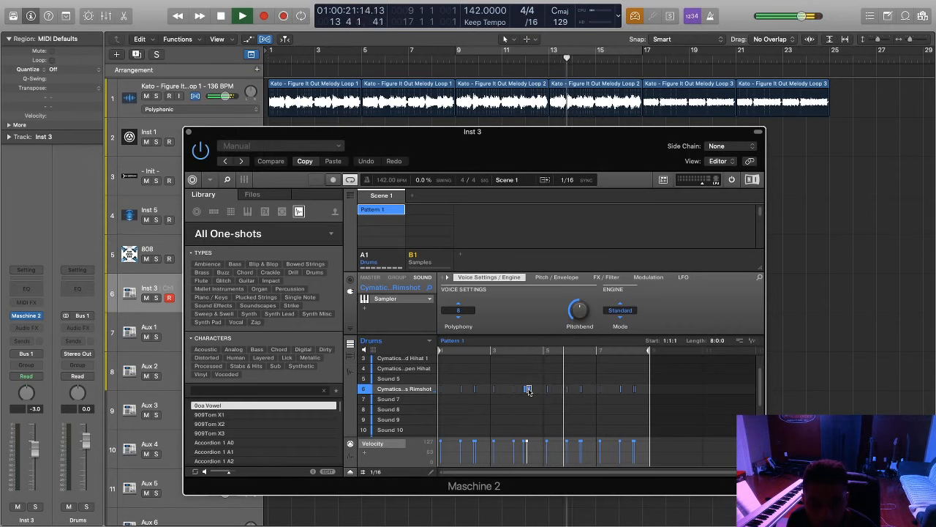
pyautogui.click(526, 58)
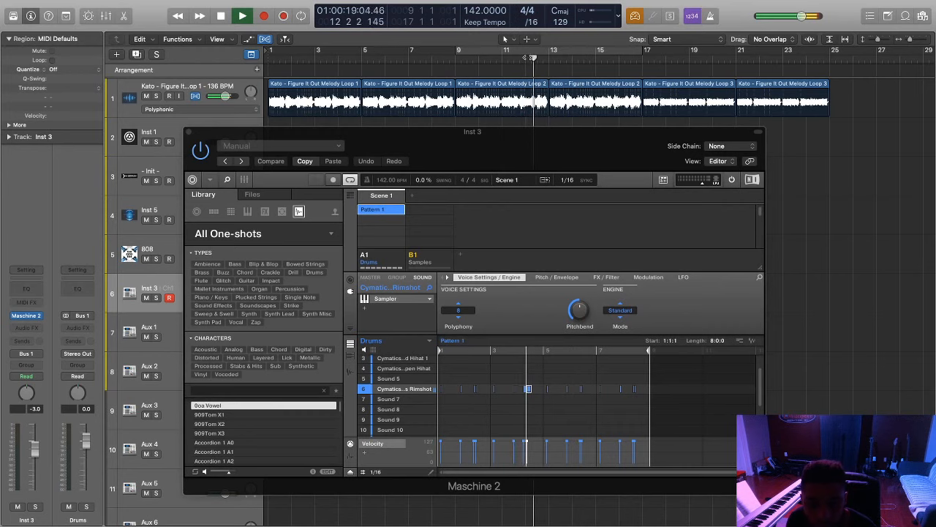
pyautogui.click(528, 389)
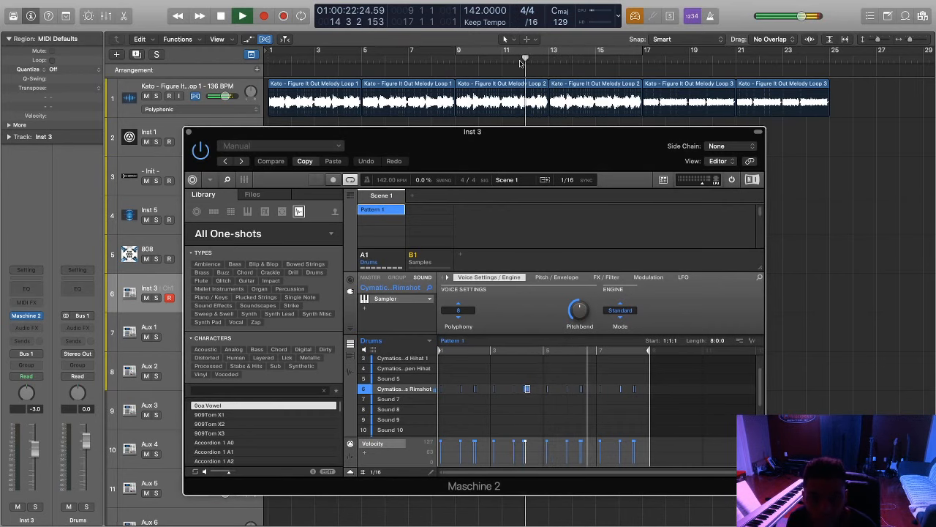
pyautogui.click(520, 59)
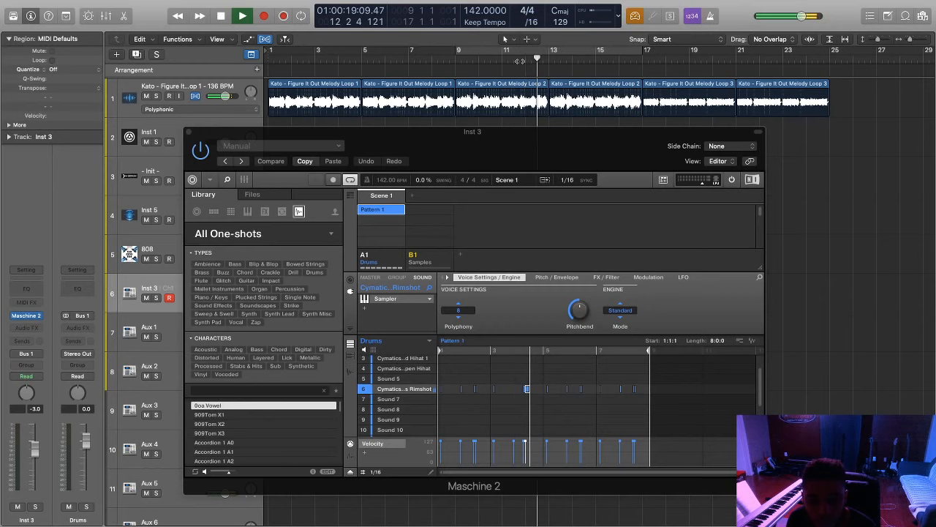
# Step: Play the beat with cycling on, move the Maschine window below the upper tracks, and stop playback with cycling off
pyautogui.click(498, 58)
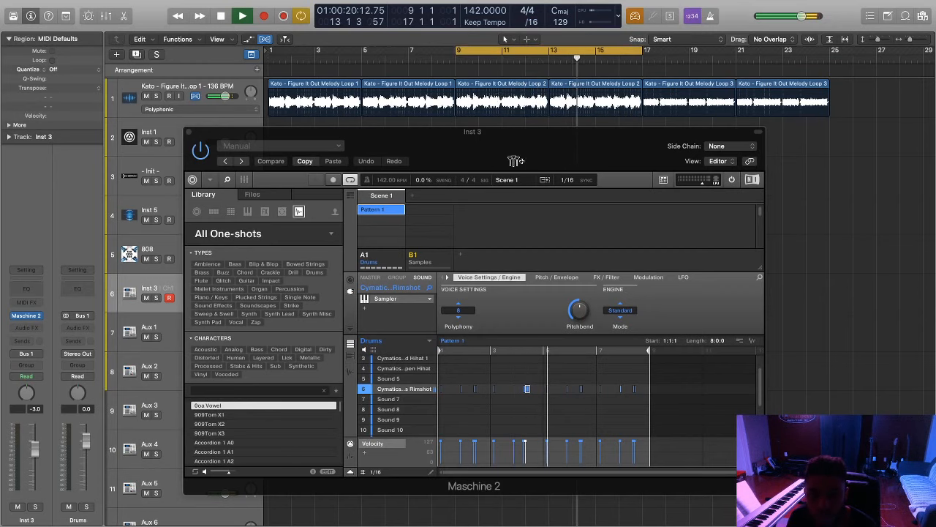
pyautogui.moveTo(549, 133); pyautogui.dragTo(555, 180)
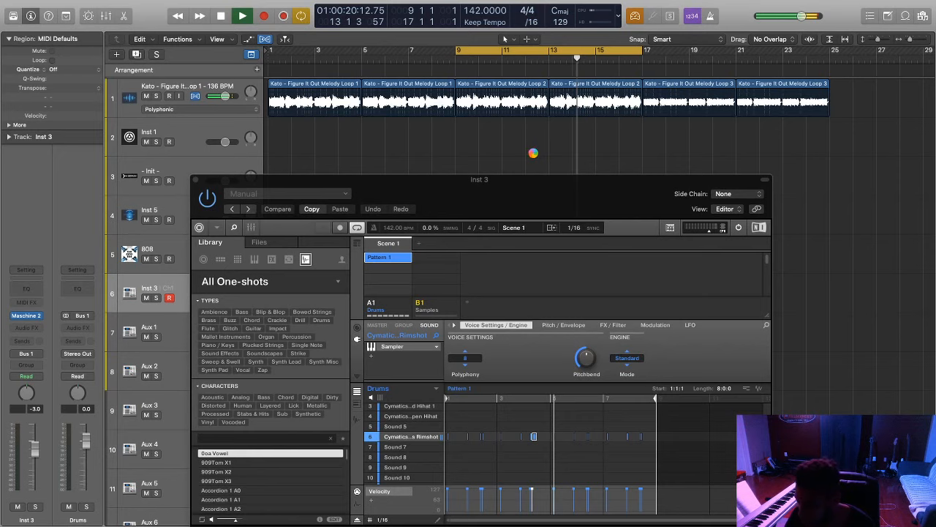
pyautogui.moveTo(626, 190); pyautogui.dragTo(622, 218)
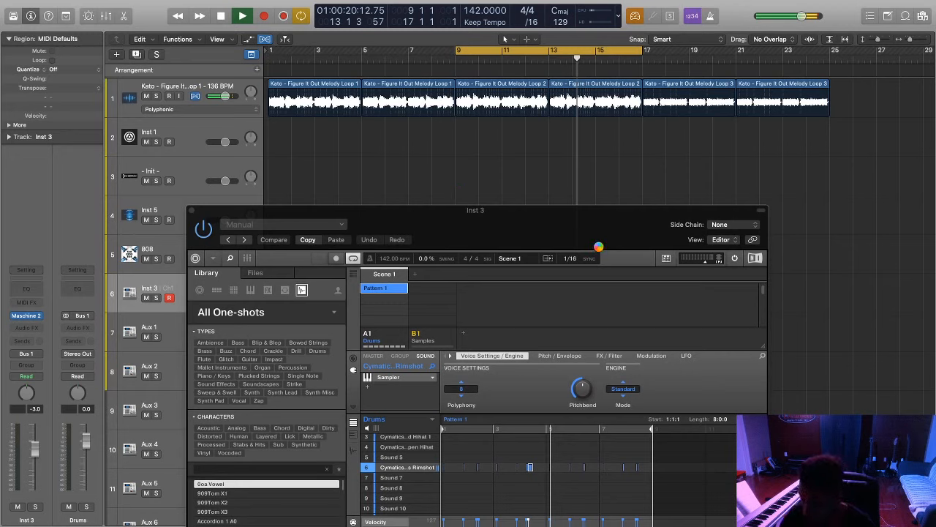
pyautogui.press('space')
pyautogui.press('c')
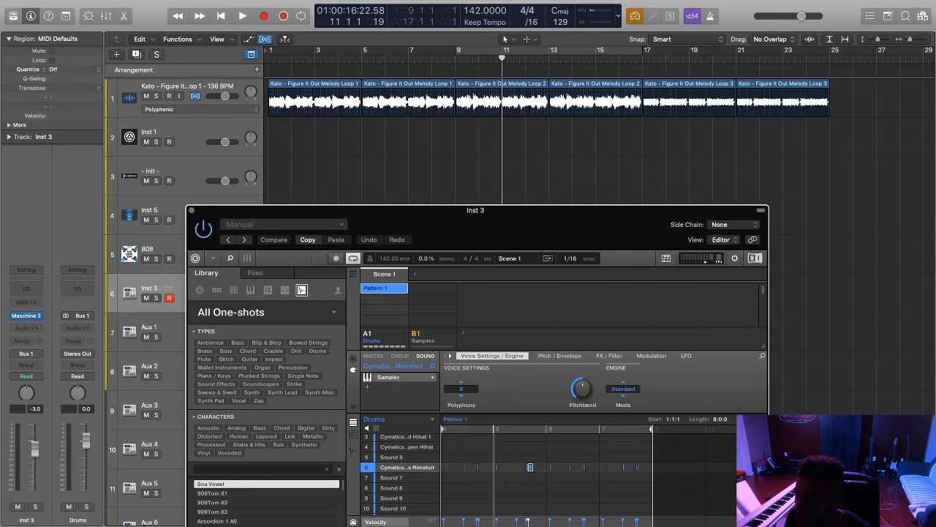
# Step: Reposition the Maschine window and replay the beat, first with cycling on and again from around bar 12 with it off
pyautogui.press('super+Tab')
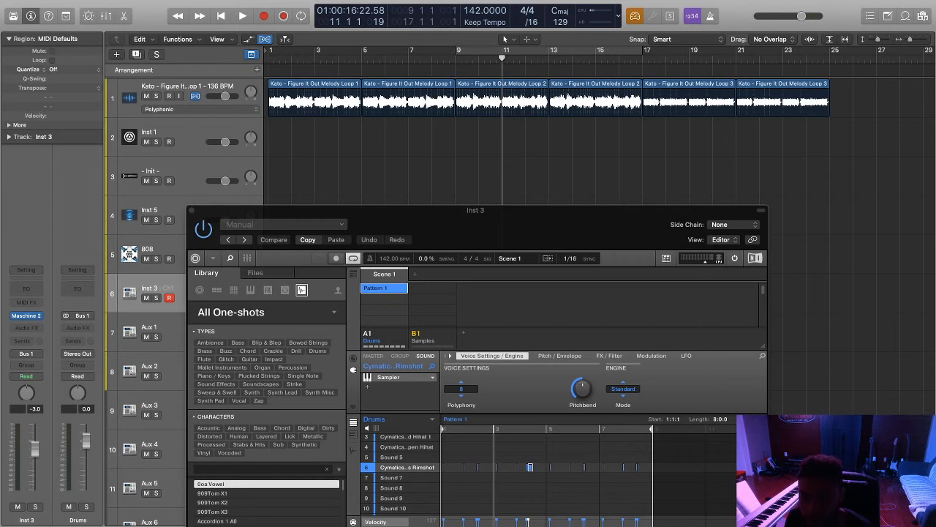
pyautogui.moveTo(604, 204); pyautogui.dragTo(636, 208)
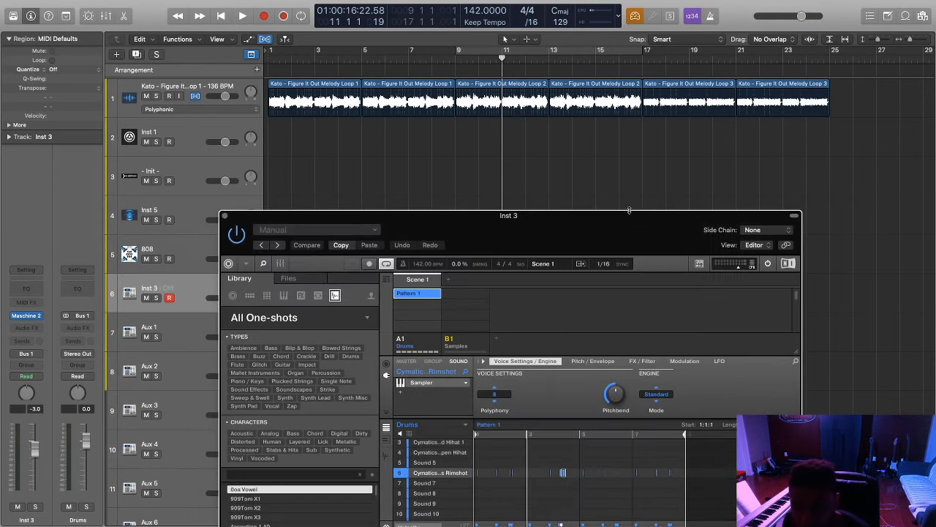
pyautogui.press('space')
pyautogui.press('c')
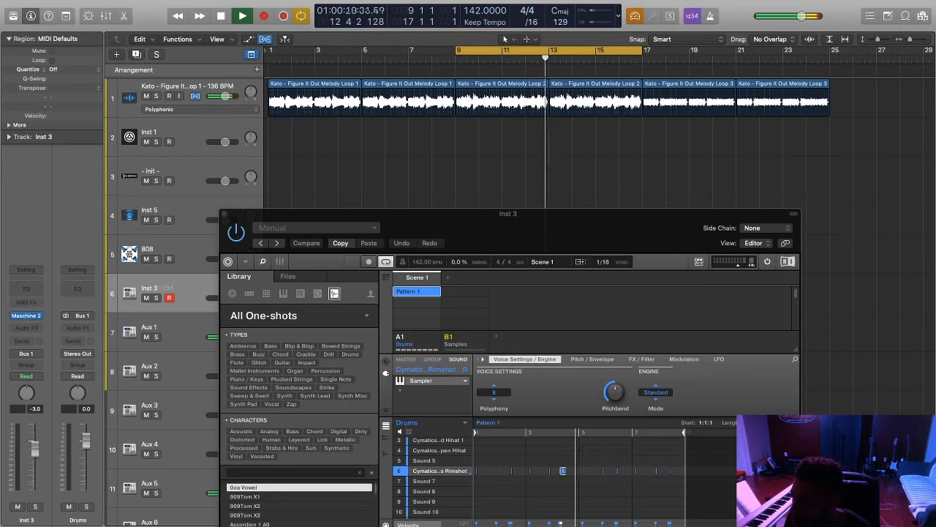
pyautogui.moveTo(649, 228); pyautogui.dragTo(654, 193)
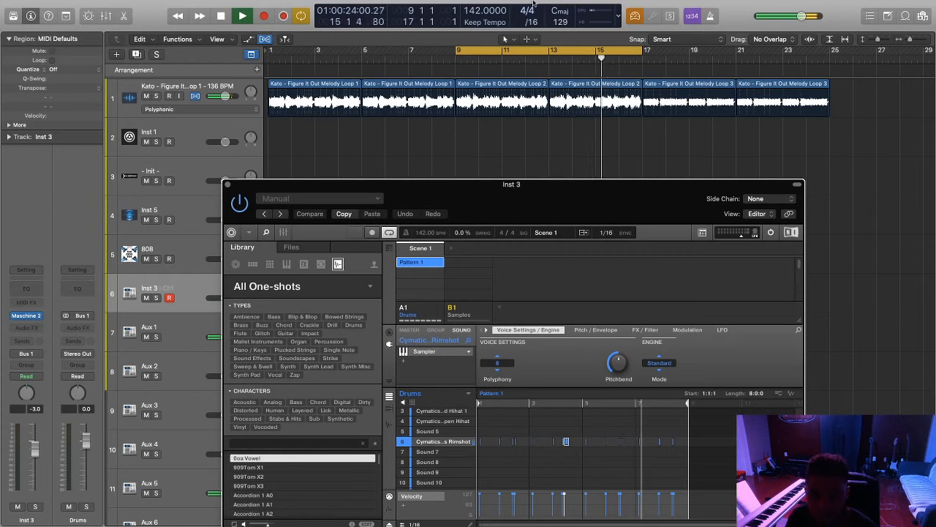
pyautogui.click(529, 56)
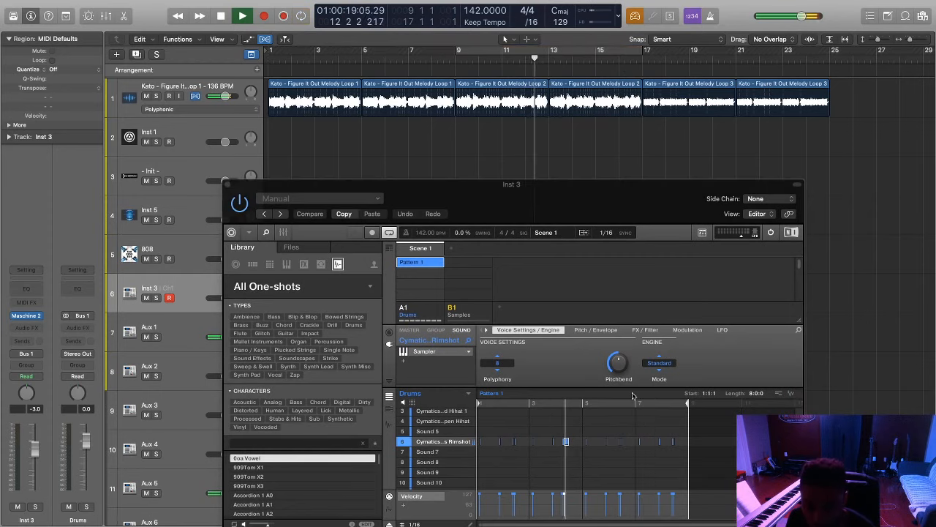
# Step: Replay the drums from bar 11, delete the last rimshot note in the pattern's bar 4, and resume playback
pyautogui.press('space')
pyautogui.click(503, 59)
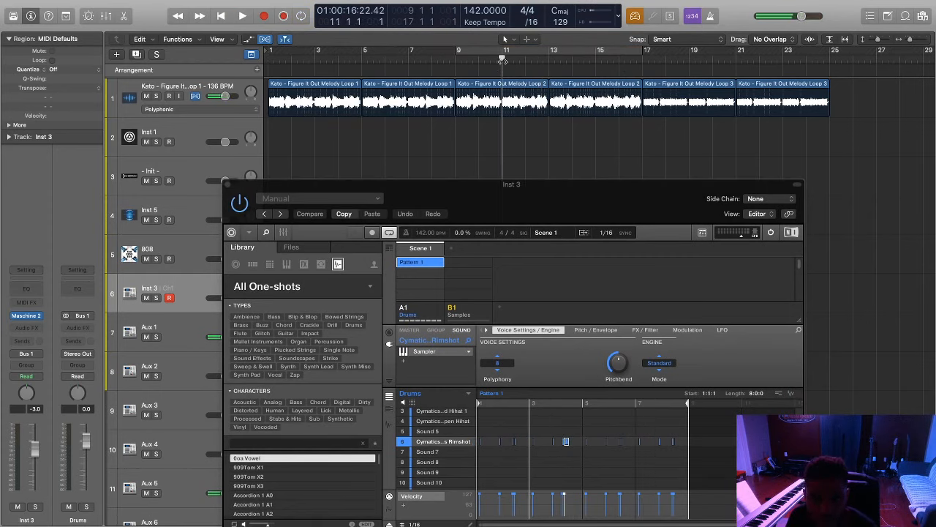
pyautogui.press('space')
pyautogui.press('space')
pyautogui.moveTo(576, 447); pyautogui.dragTo(565, 441)
pyautogui.press('Delete')
pyautogui.press('space')
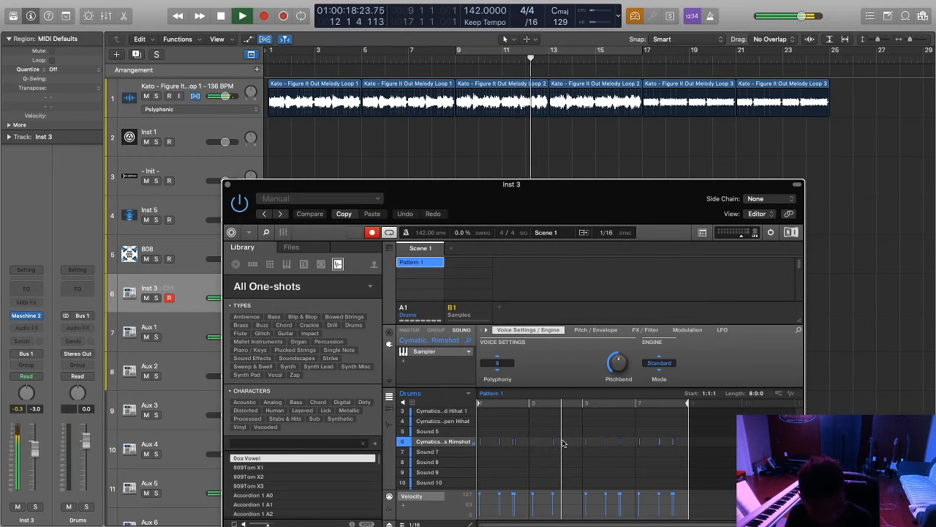
# Step: Turn cycling on for bars 9 to 17, move the Maschine window up, and record a hi-hat part into Pattern 1
pyautogui.press('c')
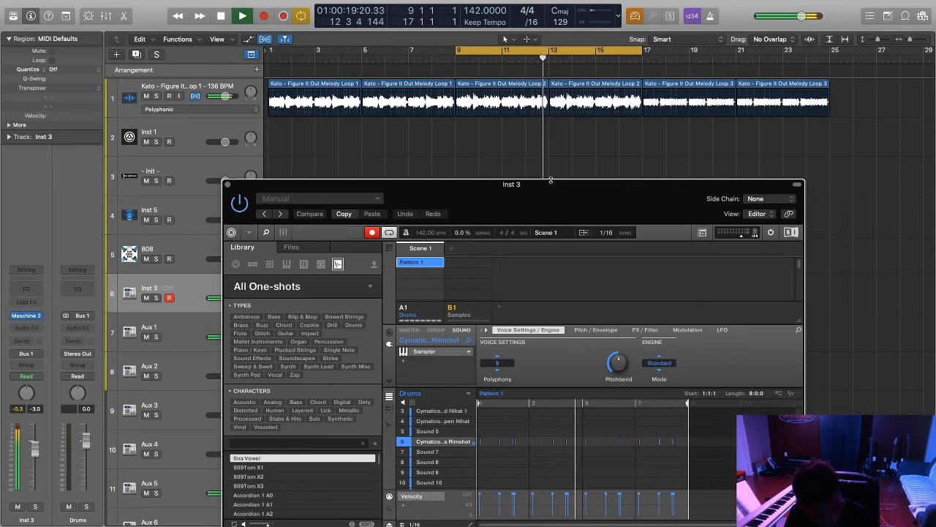
pyautogui.moveTo(562, 199); pyautogui.dragTo(538, 162)
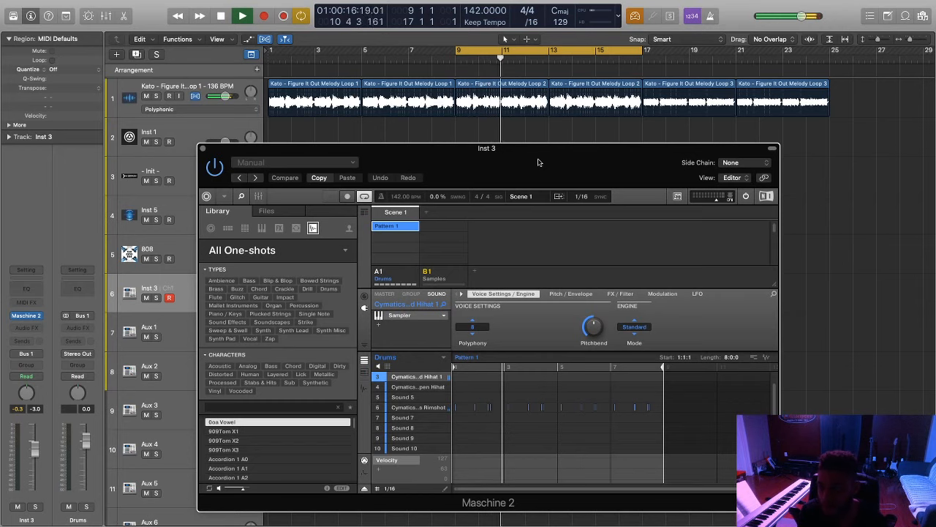
pyautogui.press('r')
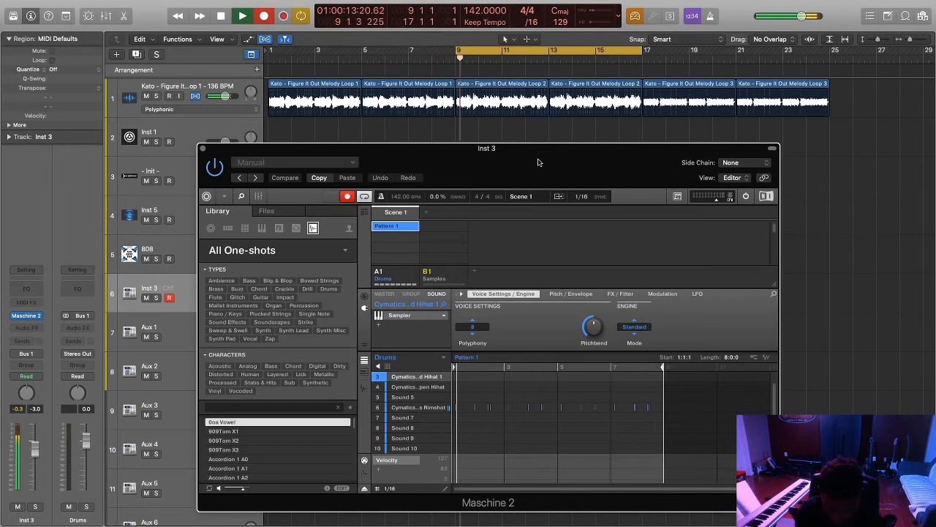
pyautogui.press('space')
pyautogui.press('r')
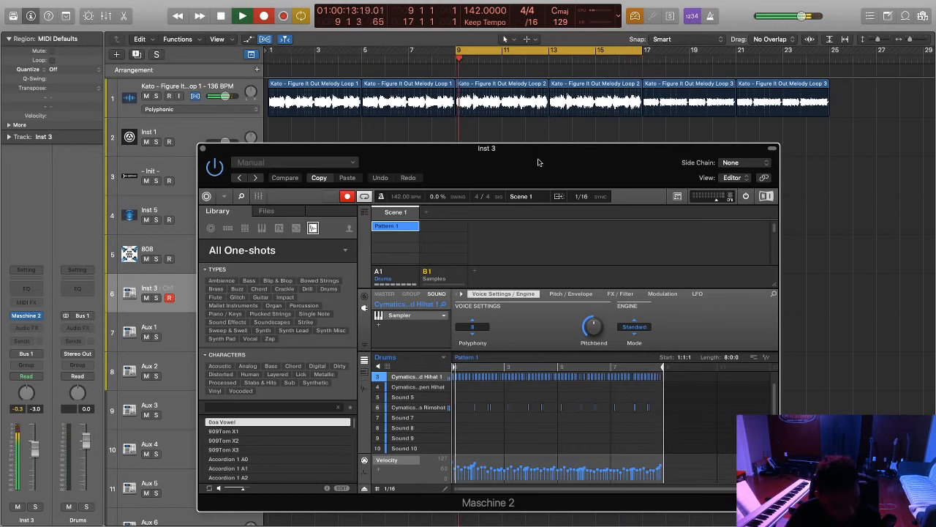
pyautogui.press('space')
# Step: Play the cycled section several times and examine the recorded hi-hat notes against the other drum sounds
pyautogui.press('space')
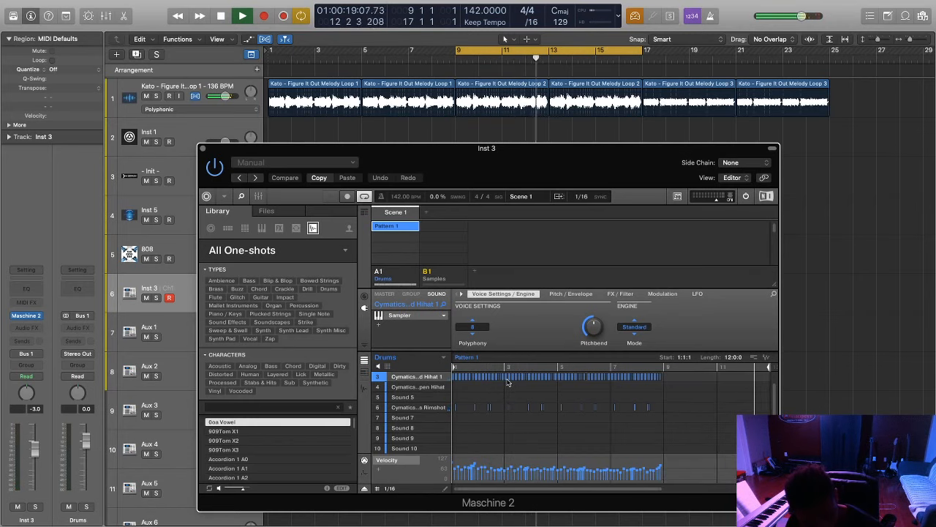
pyautogui.scroll(2, 483, 382)
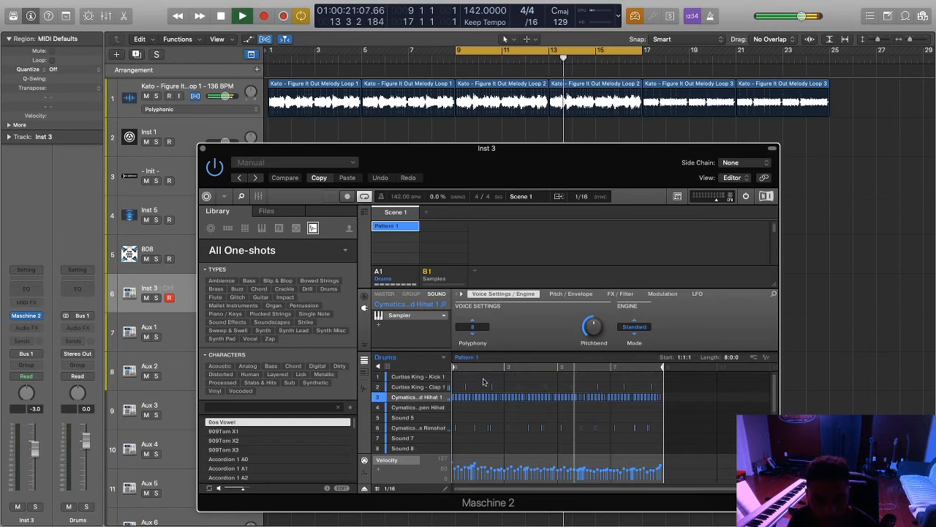
pyautogui.press('space')
pyautogui.press('space')
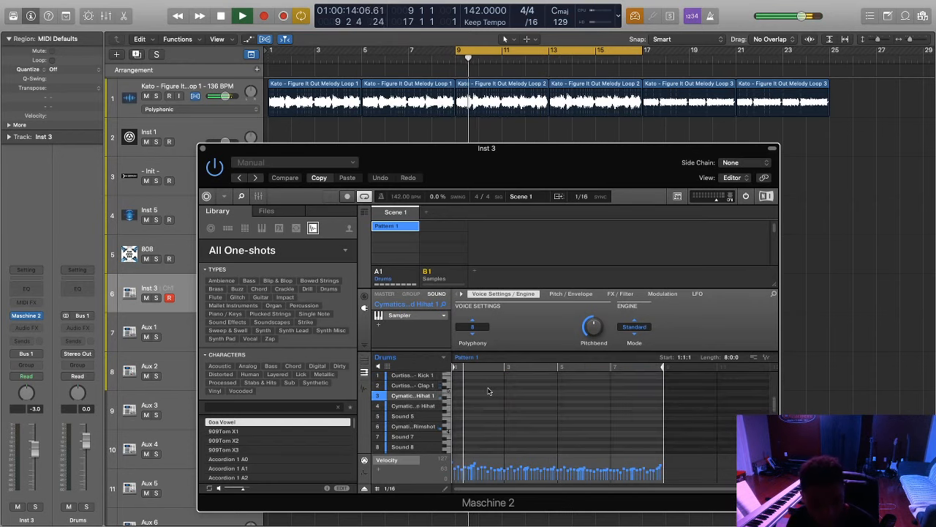
pyautogui.scroll(-5, 496, 397)
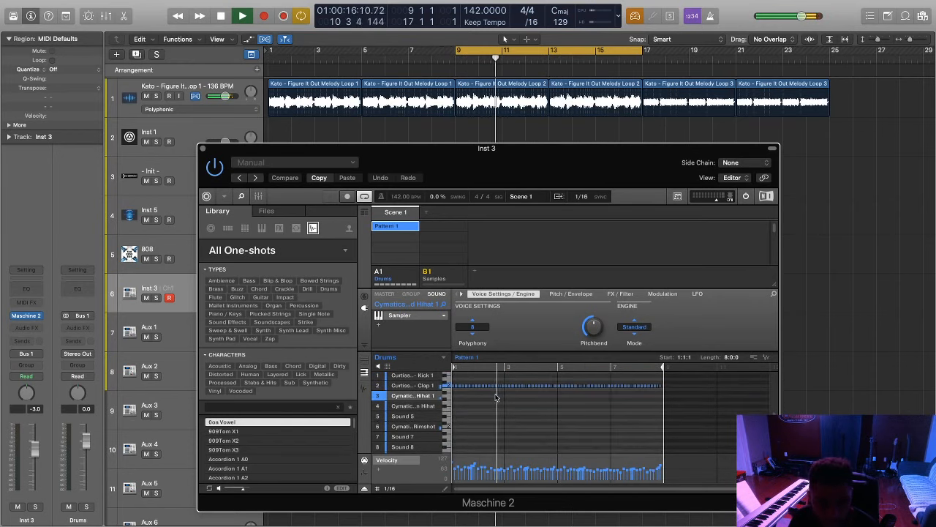
pyautogui.press('space')
pyautogui.press('space')
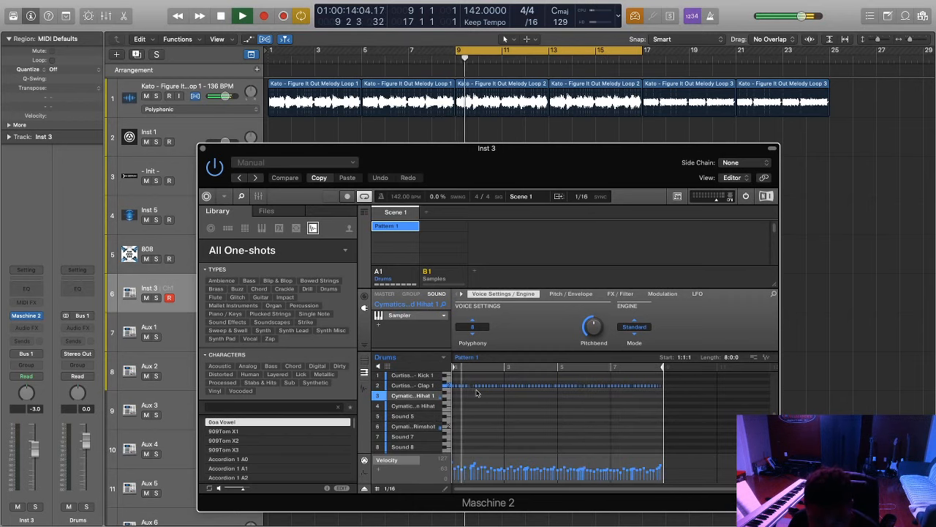
pyautogui.press('space')
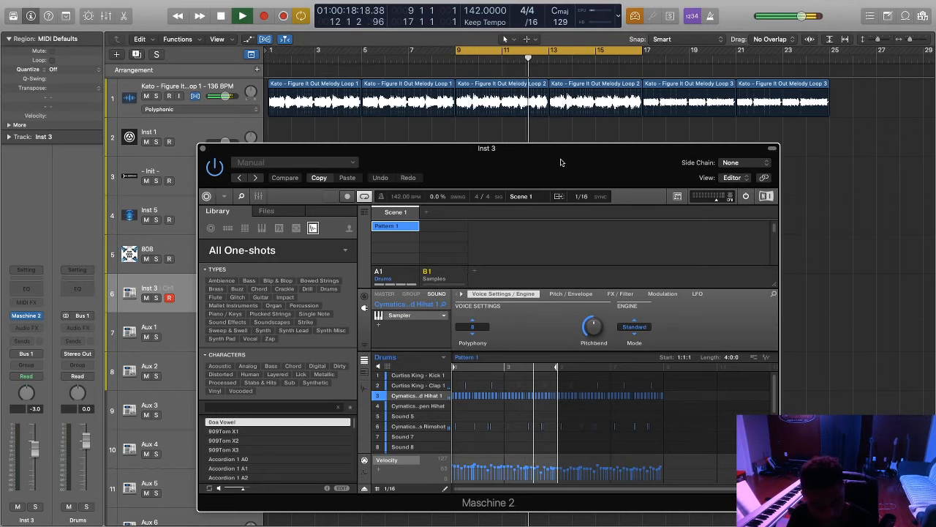
# Step: Rename Maschine's Pattern 1 as A Section and reposition the Maschine window just below the melody track
pyautogui.moveTo(562, 163); pyautogui.dragTo(629, 182)
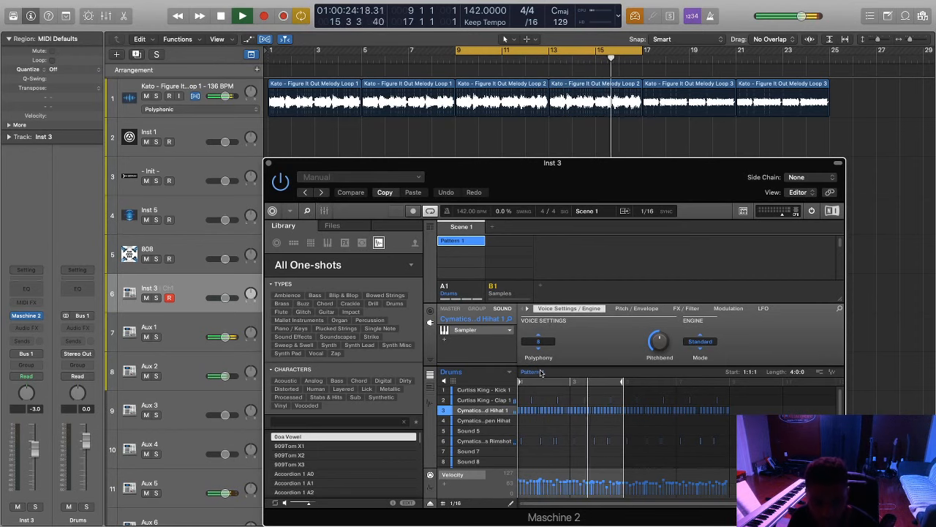
pyautogui.doubleClick(541, 373)
pyautogui.write('A Section')
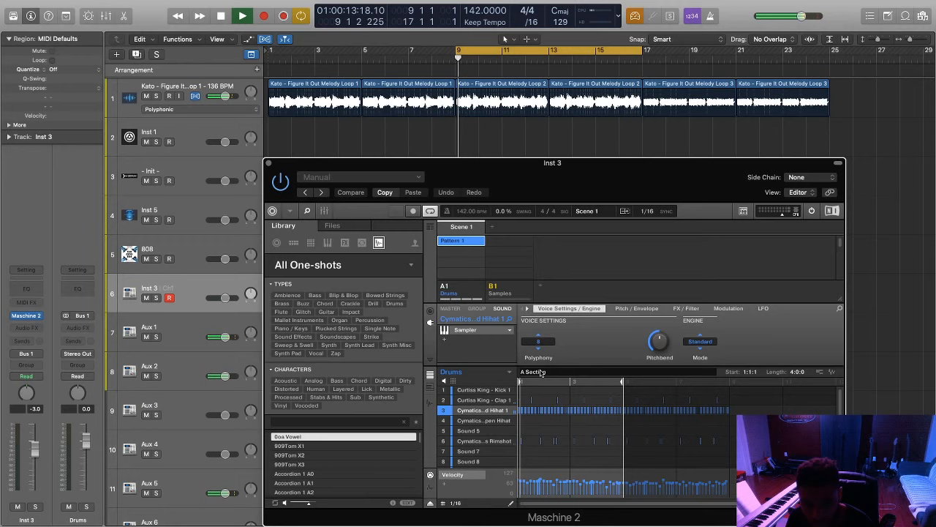
pyautogui.press('Return')
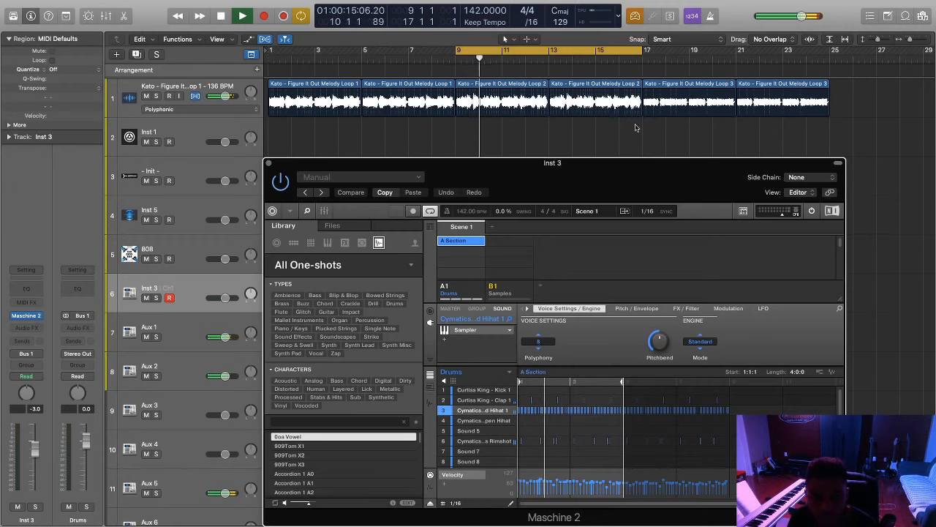
pyautogui.moveTo(650, 162); pyautogui.dragTo(638, 148)
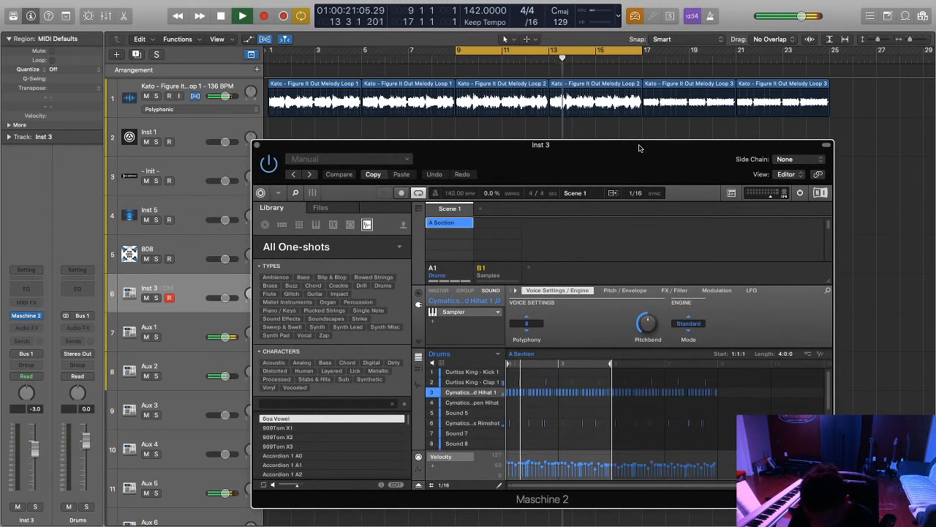
# Step: Select the Inst 1 track and open its Komplete Kontrol instrument
pyautogui.click(185, 251)
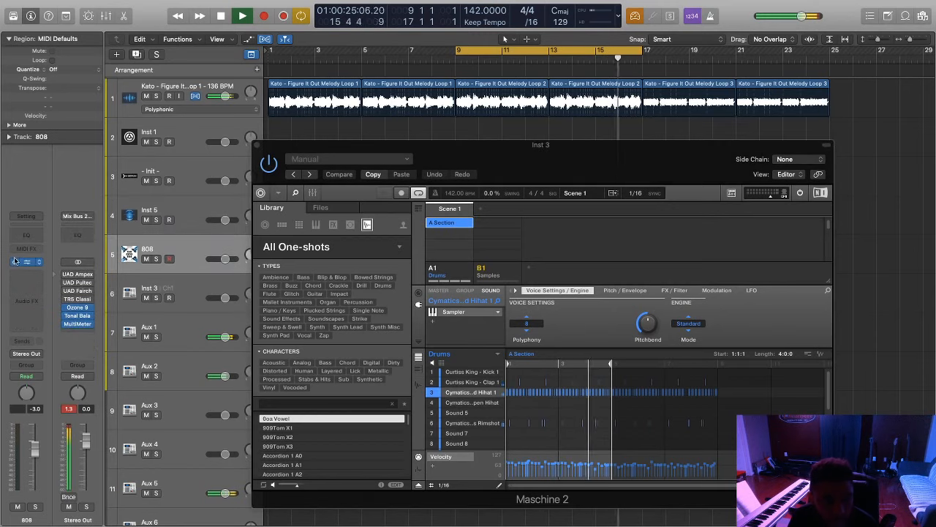
pyautogui.click(186, 149)
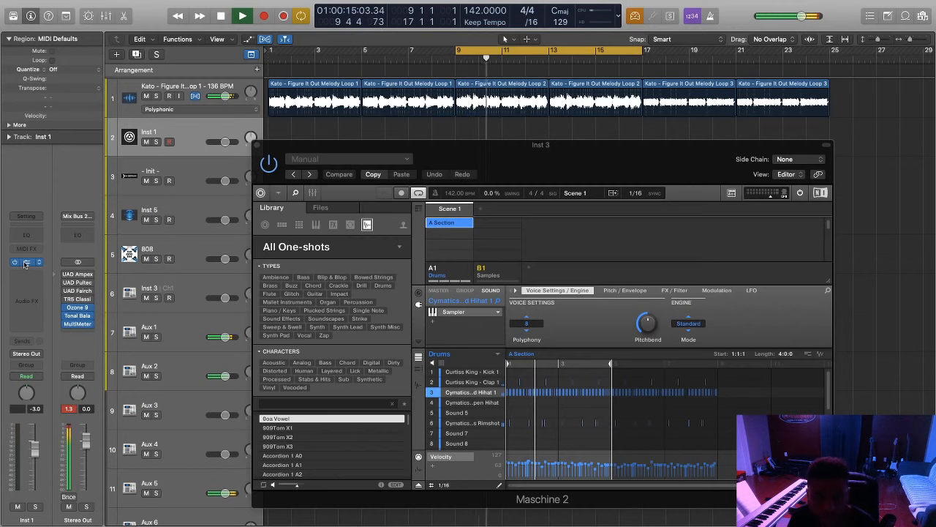
pyautogui.click(26, 263)
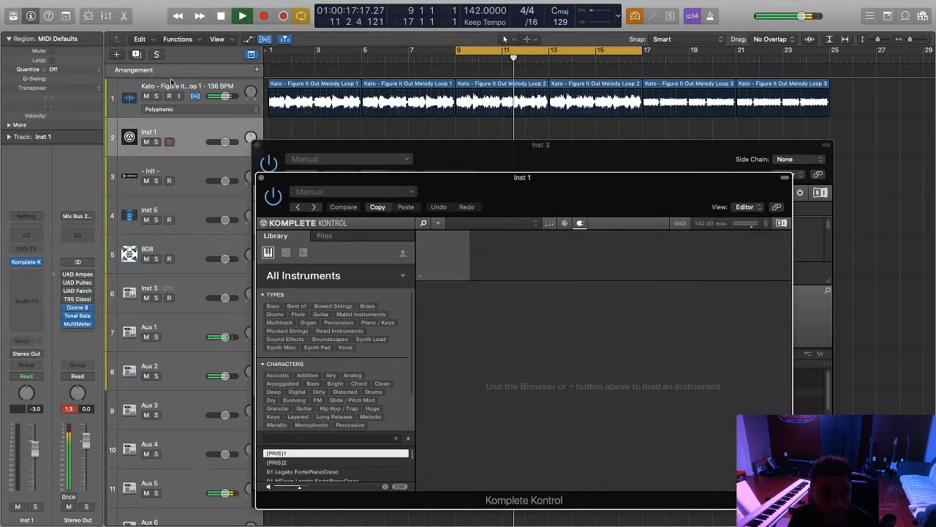
# Step: Insert a stereo Auto-Key plug-in after RC-20 on the Kato melody track, let it analyse the loop's key, and stop playback
pyautogui.click(171, 83)
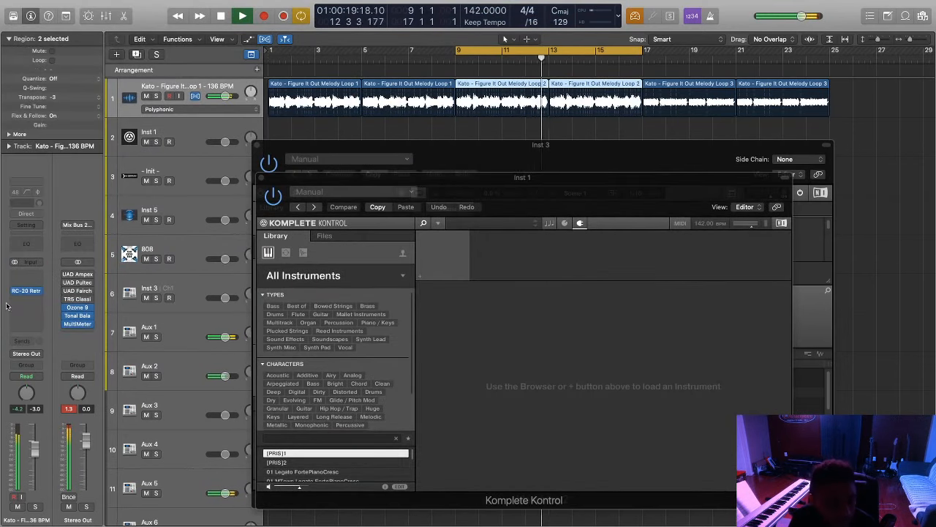
pyautogui.click(7, 307)
pyautogui.moveTo(39, 422)
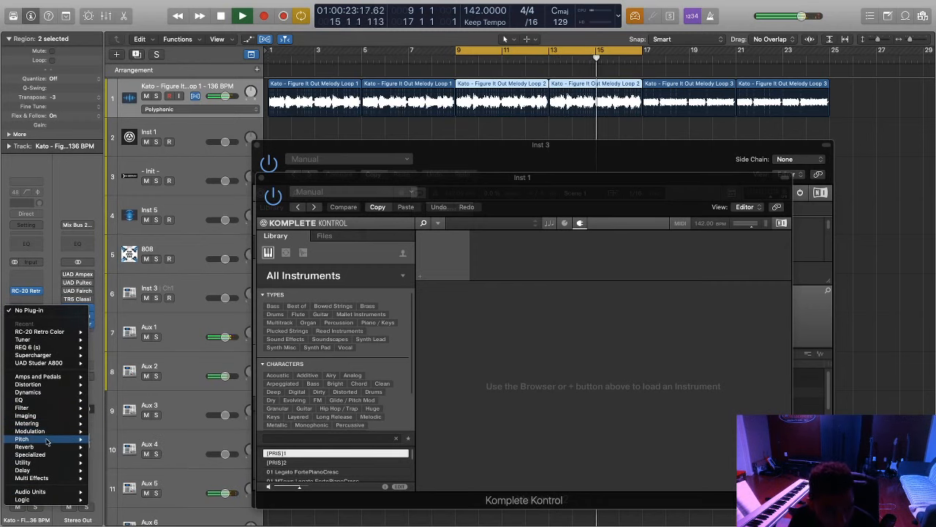
pyautogui.moveTo(46, 440)
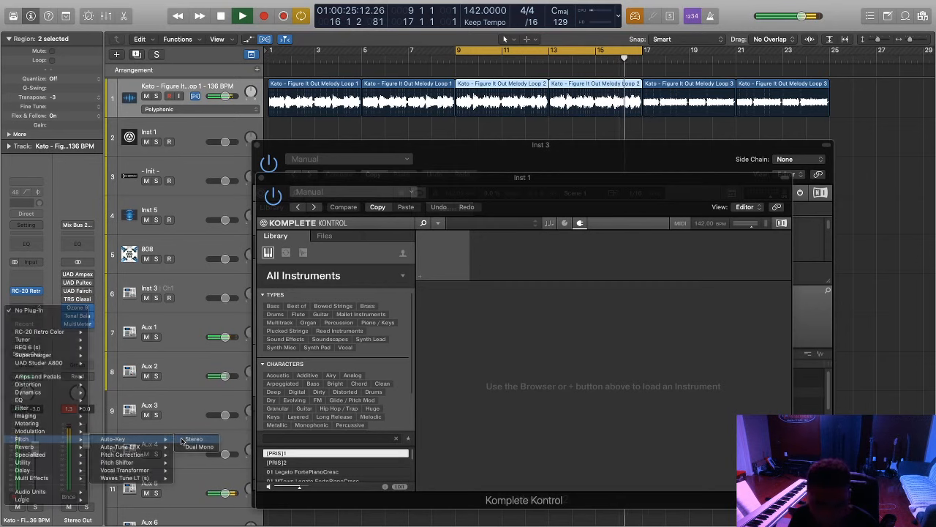
pyautogui.click(182, 440)
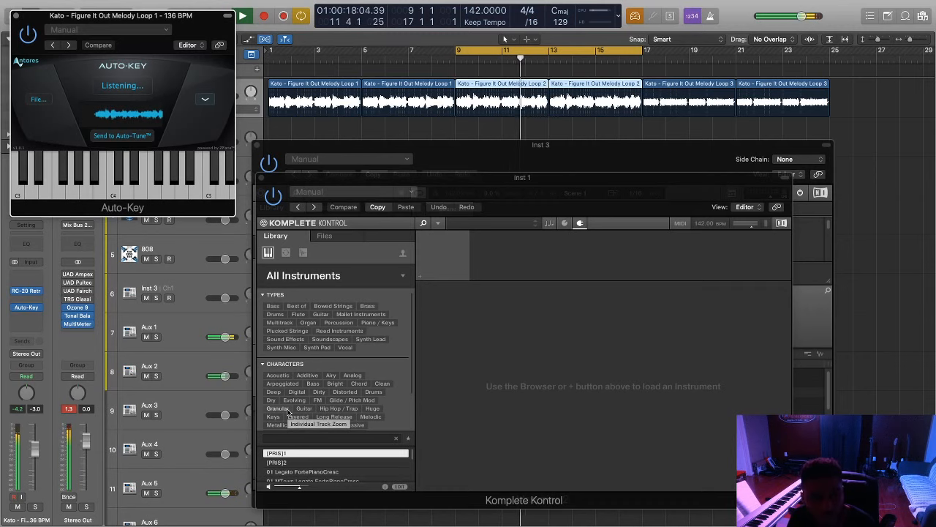
pyautogui.press('space')
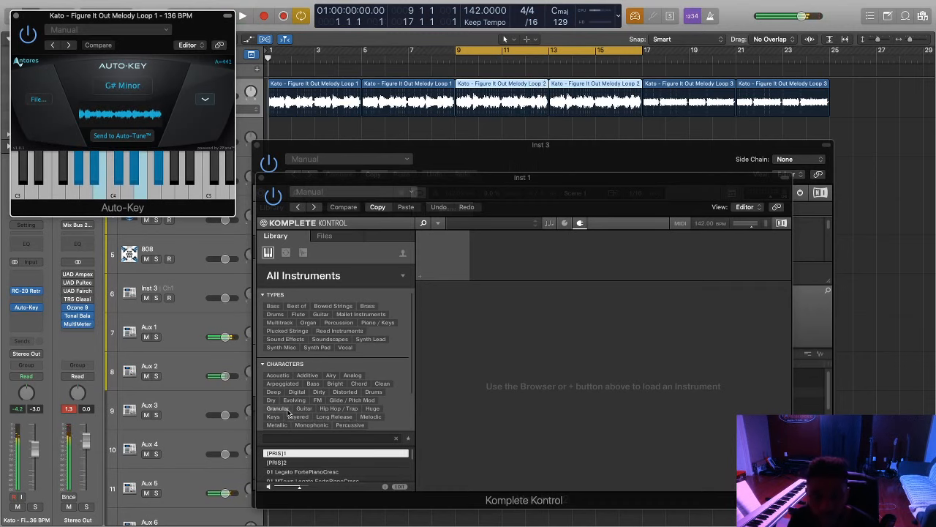
# Step: Set the project key to G# minor, resume playback, and remove Auto-Key from the Kato melody track
pyautogui.click(558, 18)
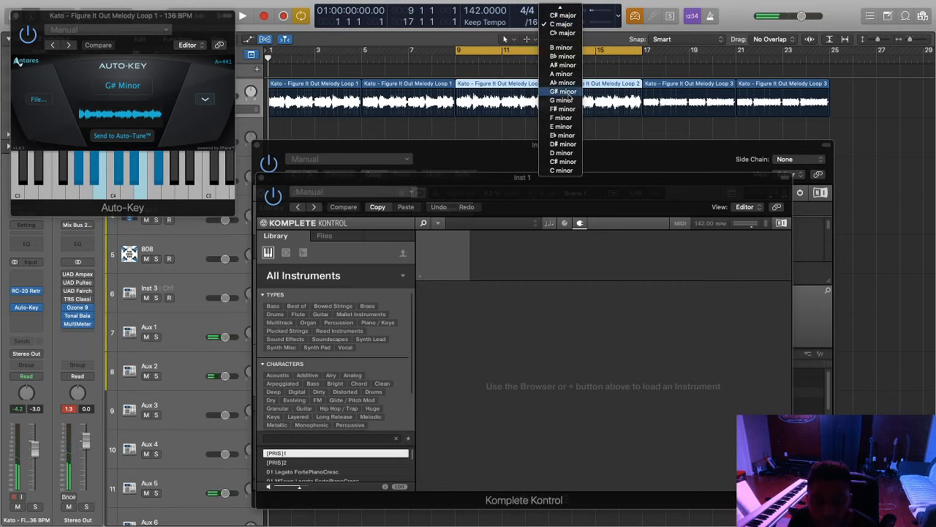
pyautogui.click(569, 93)
pyautogui.press('space')
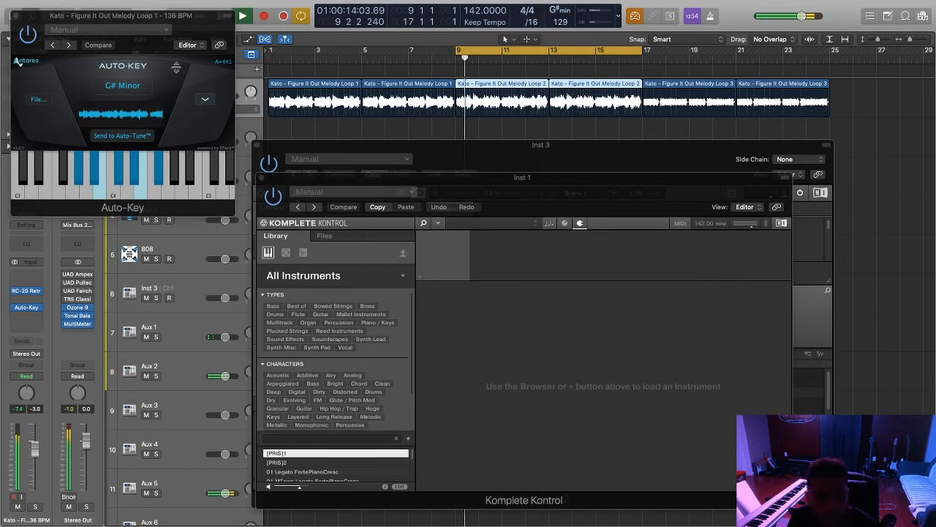
pyautogui.click(39, 307)
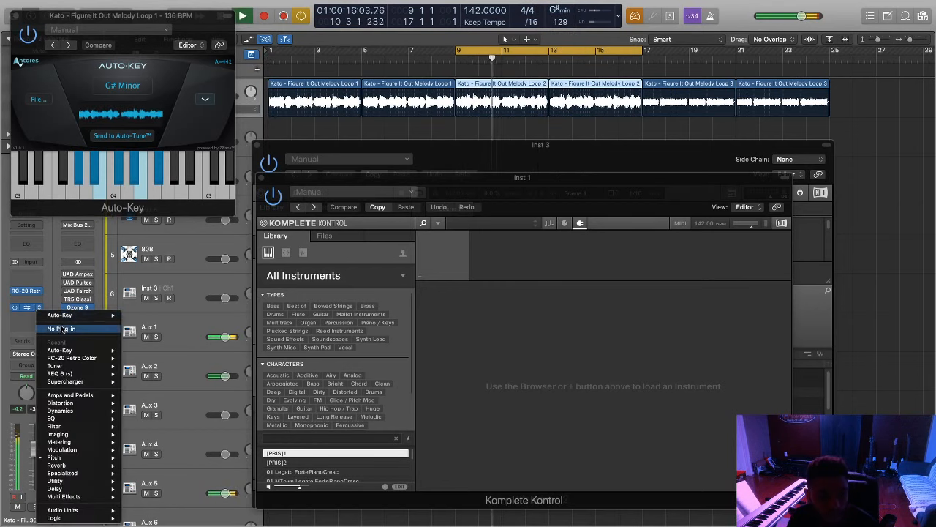
pyautogui.click(62, 328)
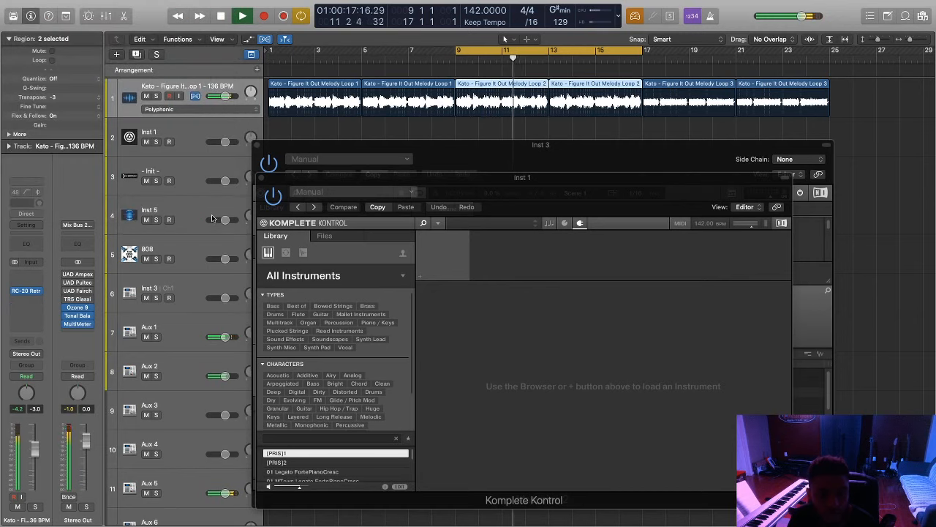
# Step: Reopen Komplete Kontrol on the Inst 1 track, move its window up, and load Massive from the Native Instruments plug-ins
pyautogui.click(188, 129)
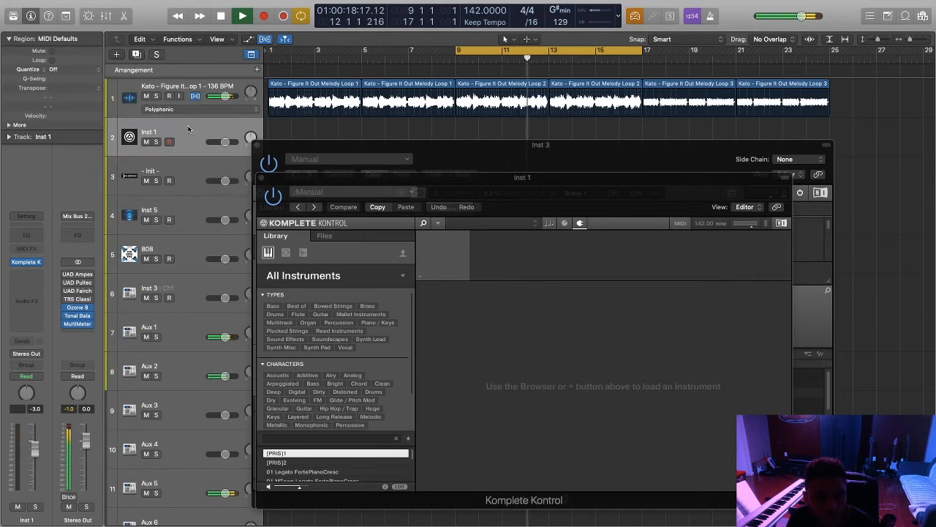
pyautogui.click(32, 263)
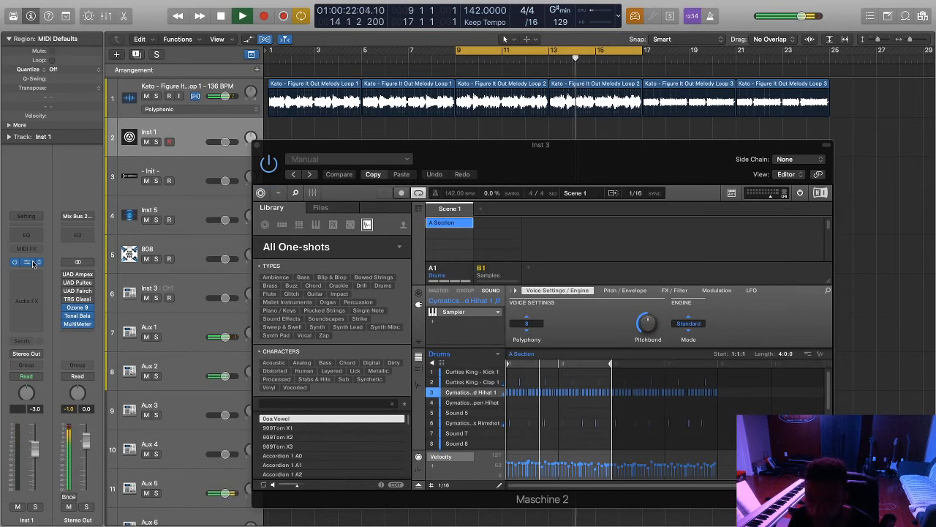
pyautogui.click(31, 263)
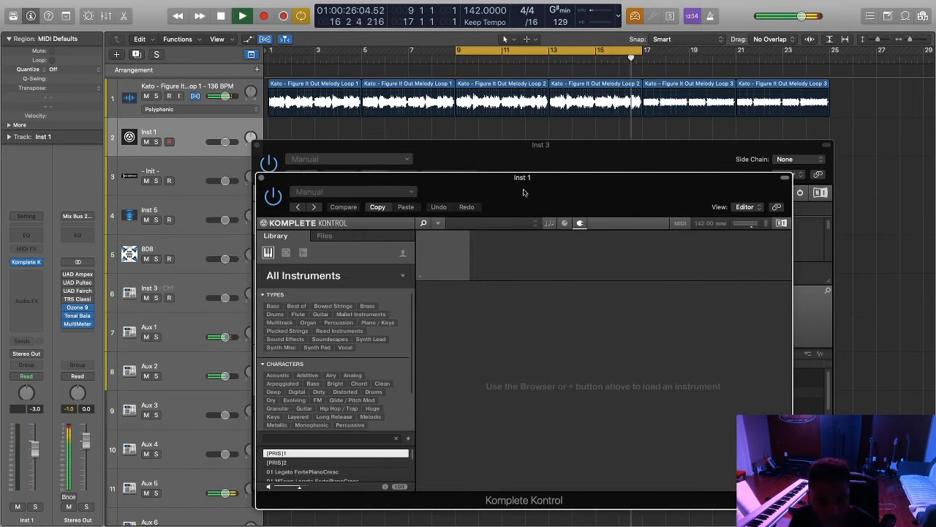
pyautogui.moveTo(560, 192); pyautogui.dragTo(544, 138)
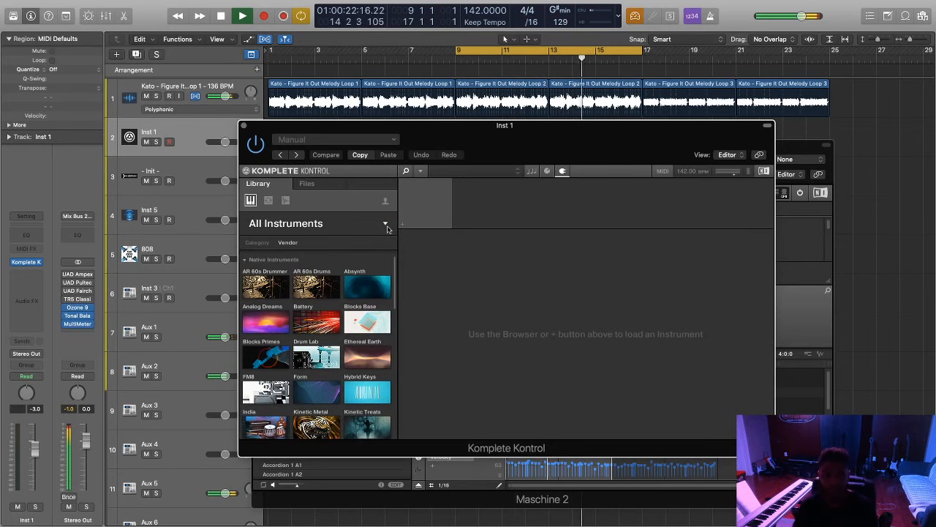
pyautogui.click(402, 224)
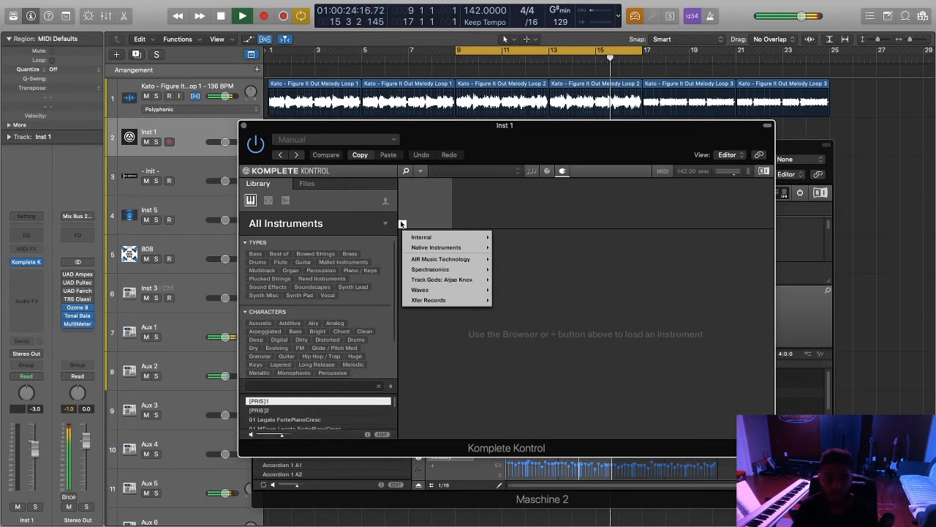
pyautogui.moveTo(458, 251)
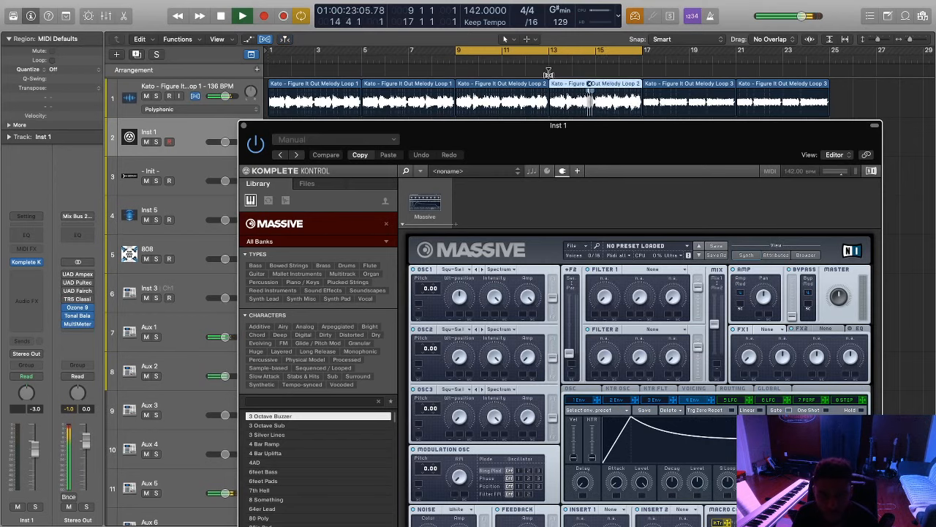
# Step: Select the Melody Loop 2 region at bar 13 and move the Komplete Kontrol window up over the tracks
pyautogui.click(590, 91)
pyautogui.moveTo(635, 138); pyautogui.dragTo(564, 86)
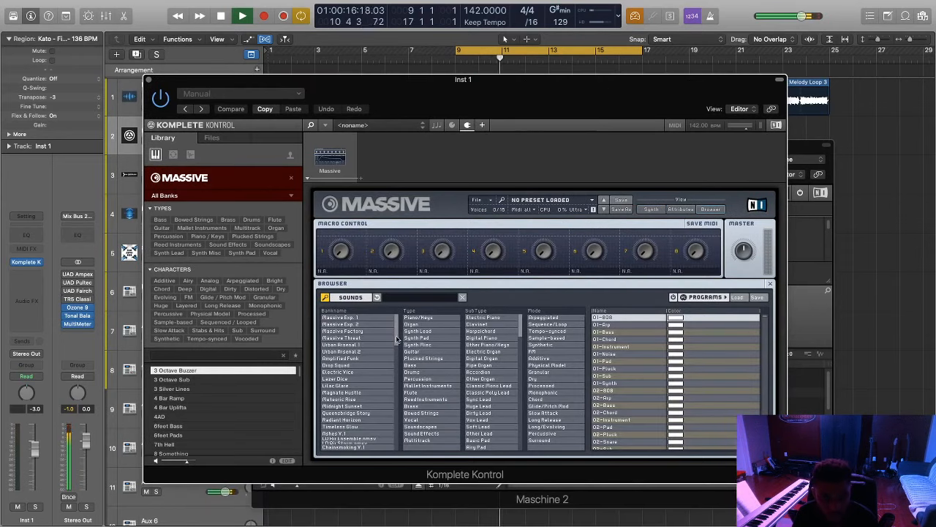
# Step: Load the OYT Key - Introvert preset from the Young Thug bank in Massive and show its synth view
pyautogui.scroll(-15, 397, 339)
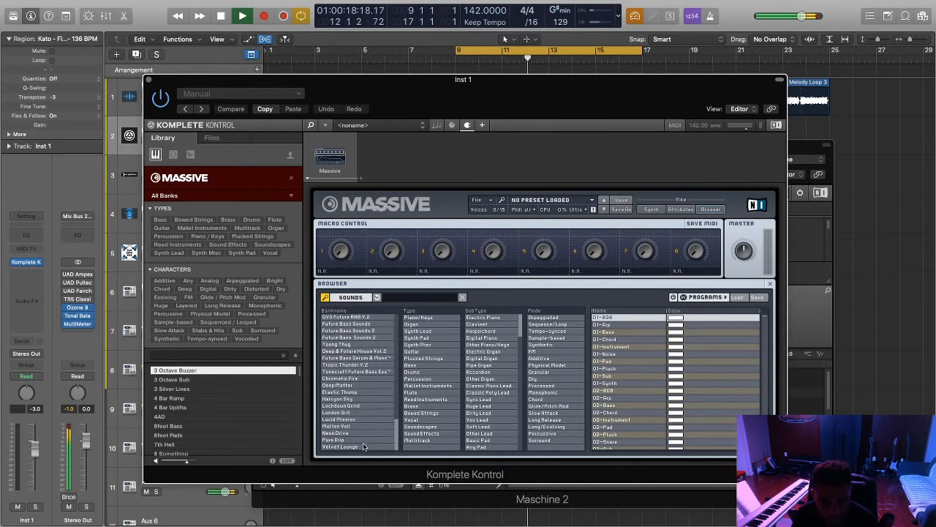
pyautogui.click(349, 344)
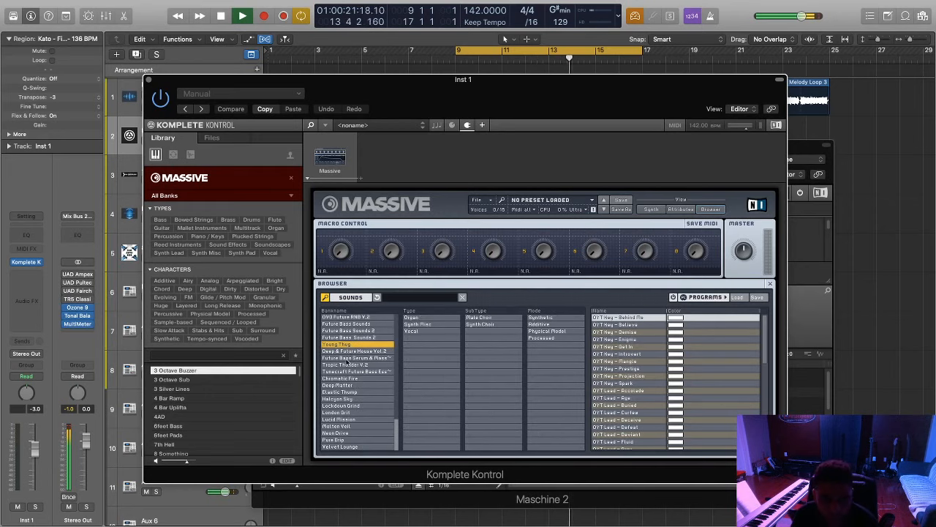
pyautogui.click(624, 353)
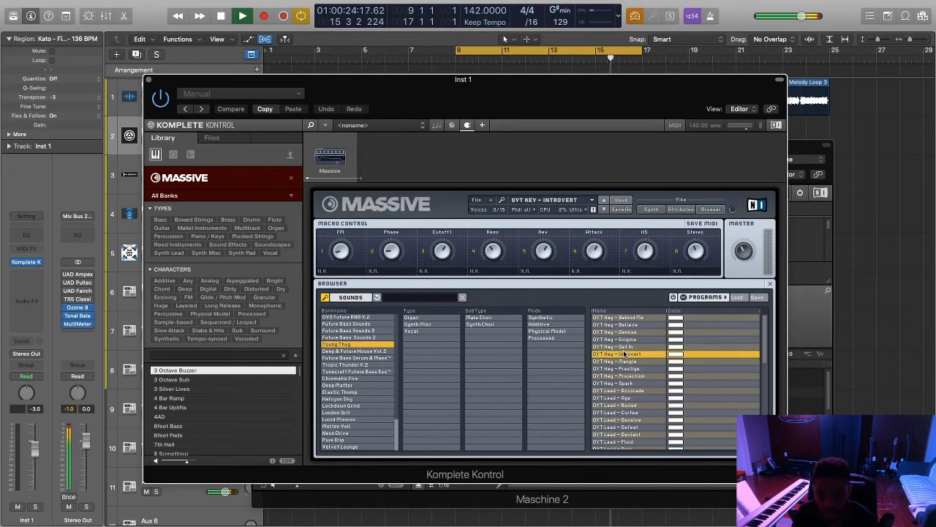
pyautogui.click(654, 210)
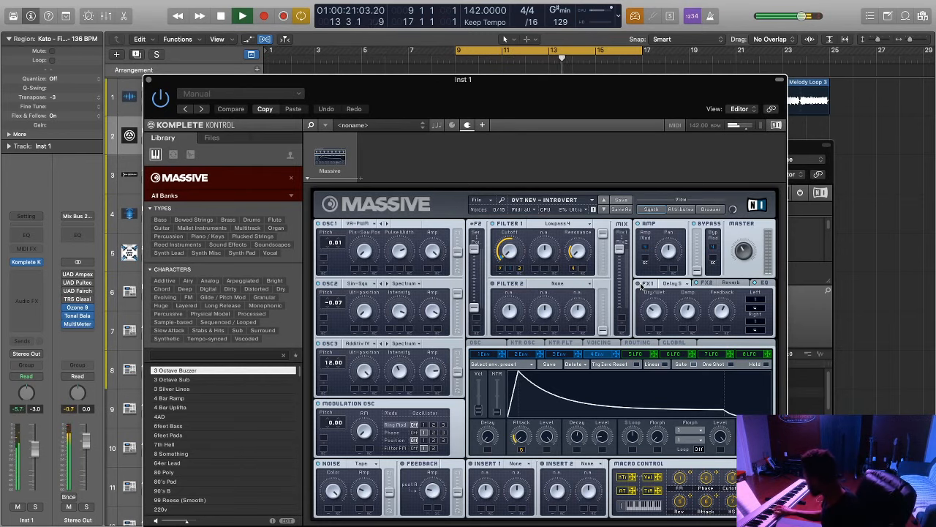
# Step: Record a two-voice part with the Massive preset on the Inst 1 track over the bar 9 to 17 cycle, restarting the first take
pyautogui.press('space')
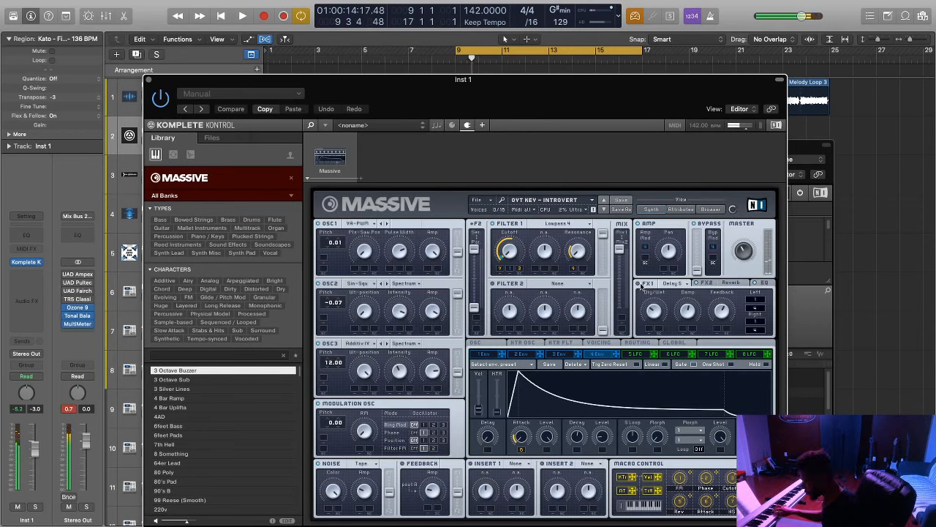
pyautogui.press('space')
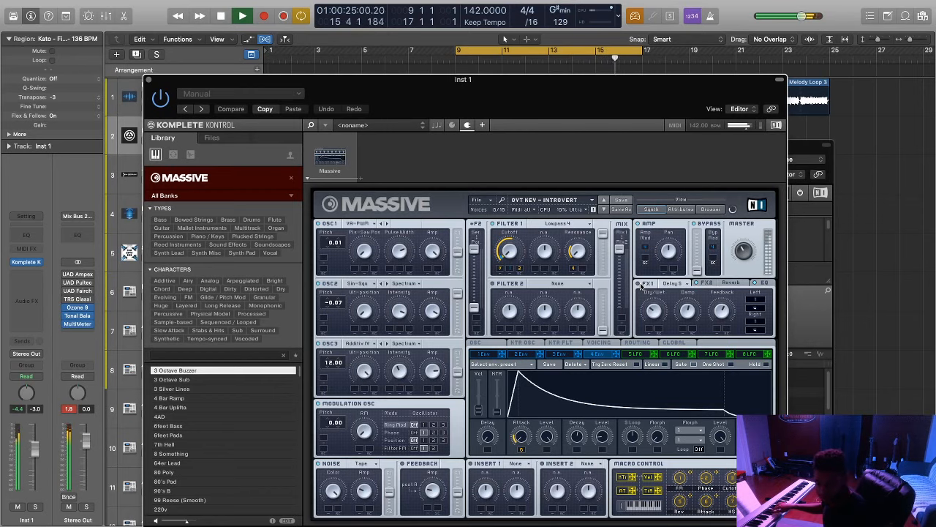
pyautogui.press('space')
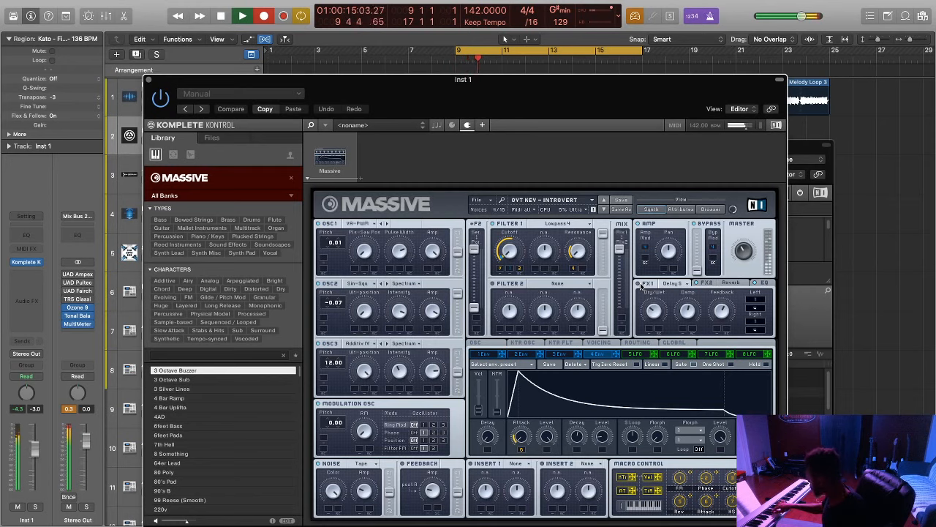
pyautogui.press('space')
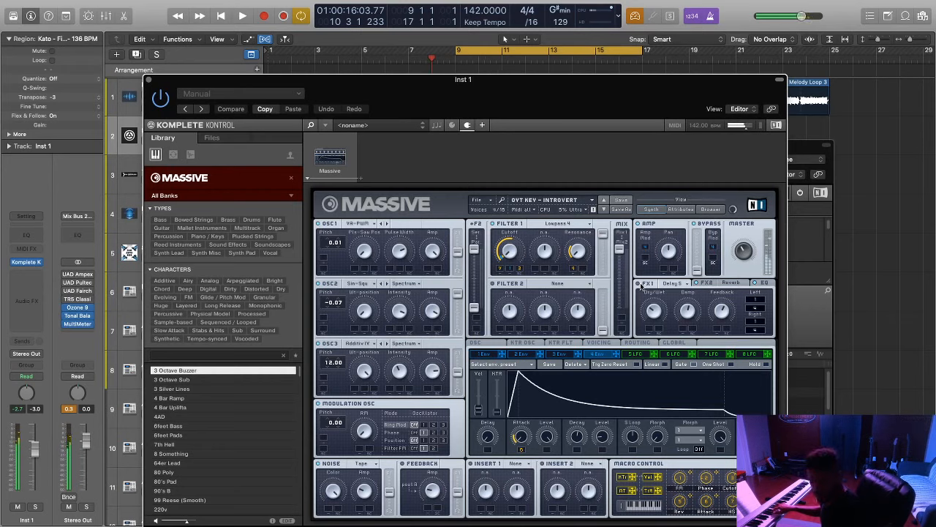
pyautogui.press('space')
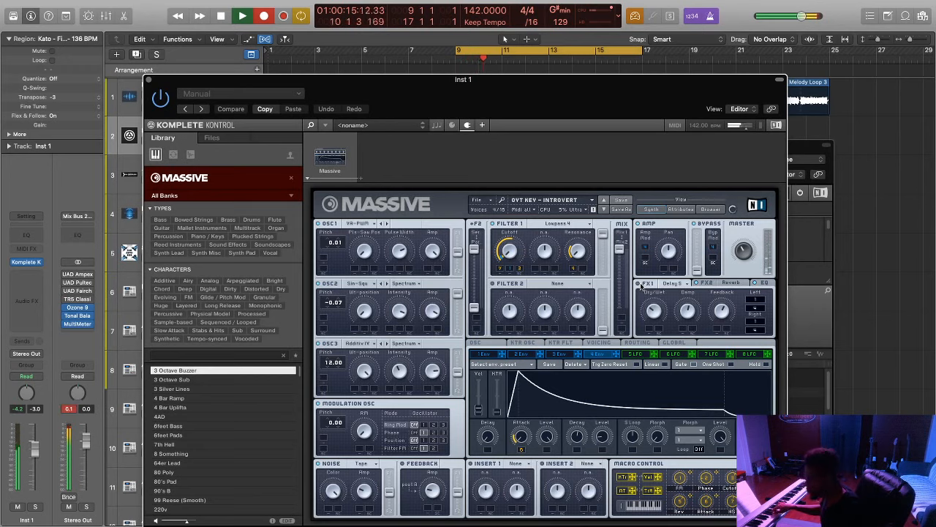
pyautogui.press('space')
pyautogui.press('space')
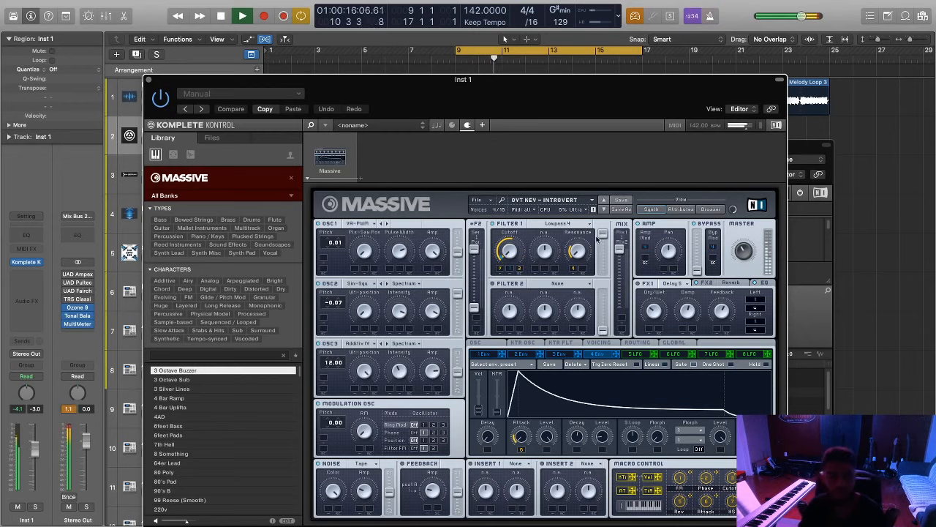
# Step: Close the Komplete Kontrol and Maschine 2 windows and open the recorded Inst 1 region in the Piano Roll
pyautogui.click(149, 80)
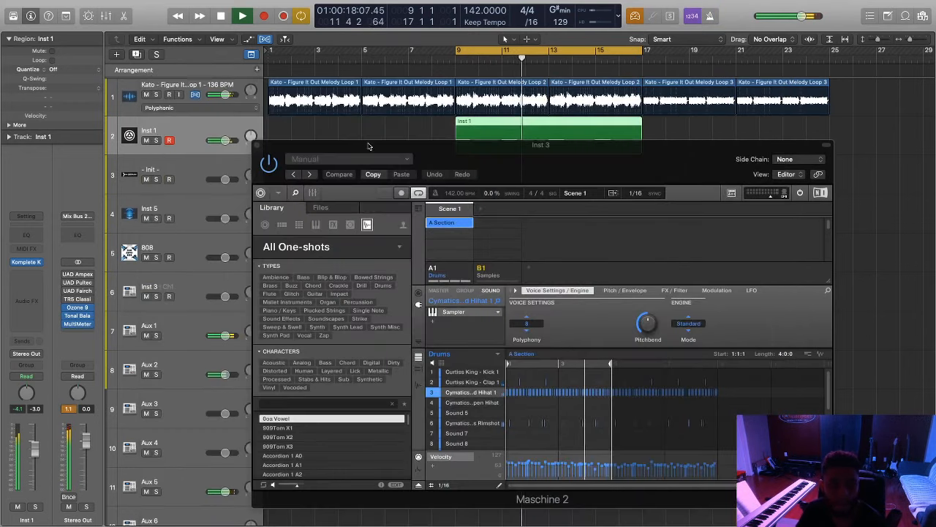
pyautogui.click(256, 146)
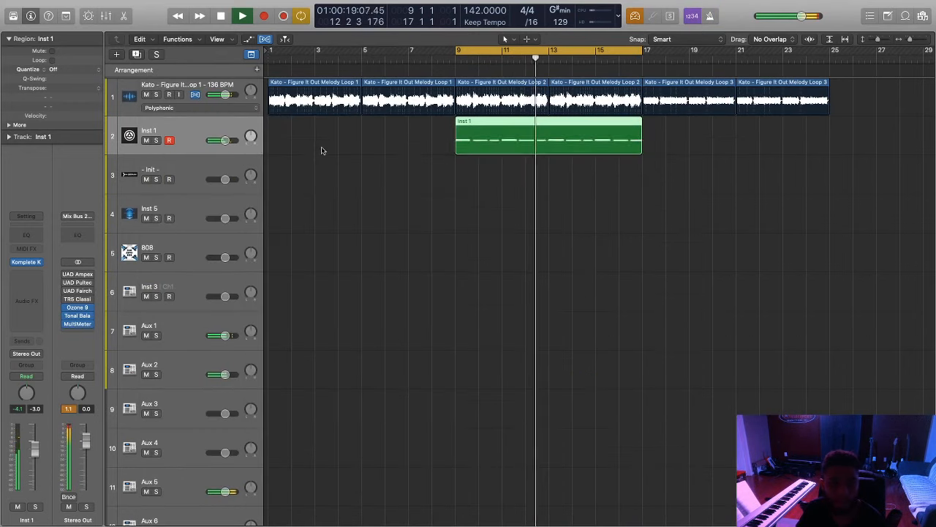
pyautogui.doubleClick(503, 152)
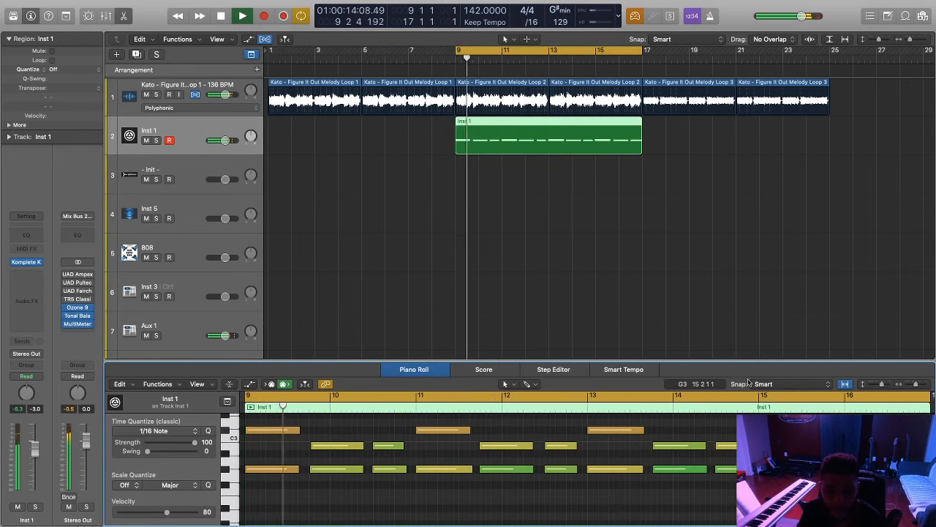
pyautogui.moveTo(916, 384); pyautogui.dragTo(919, 384)
# Step: Restart playback and nudge the two Inst 1 notes near bar 10 beat 3 slightly later
pyautogui.press('space')
pyautogui.press('space')
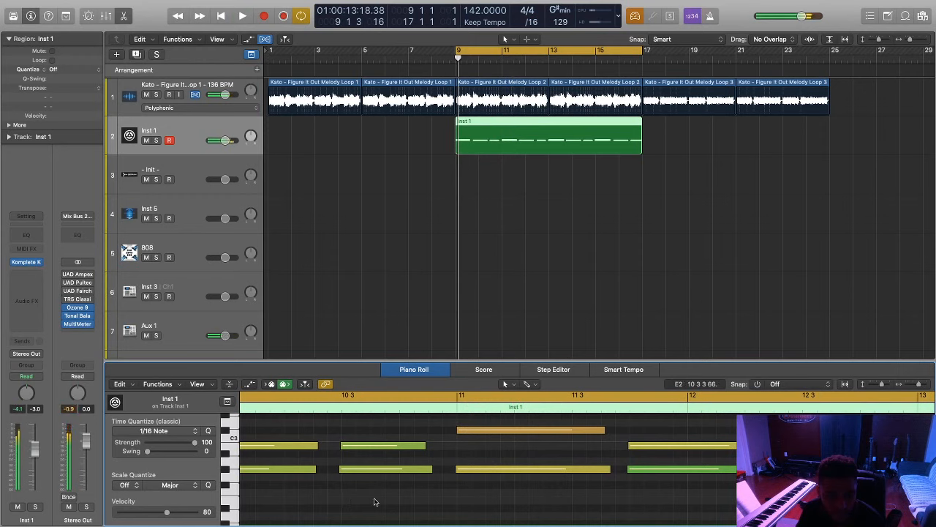
pyautogui.moveTo(351, 503); pyautogui.dragTo(348, 437)
pyautogui.moveTo(340, 469); pyautogui.dragTo(342, 472)
pyautogui.click(398, 485)
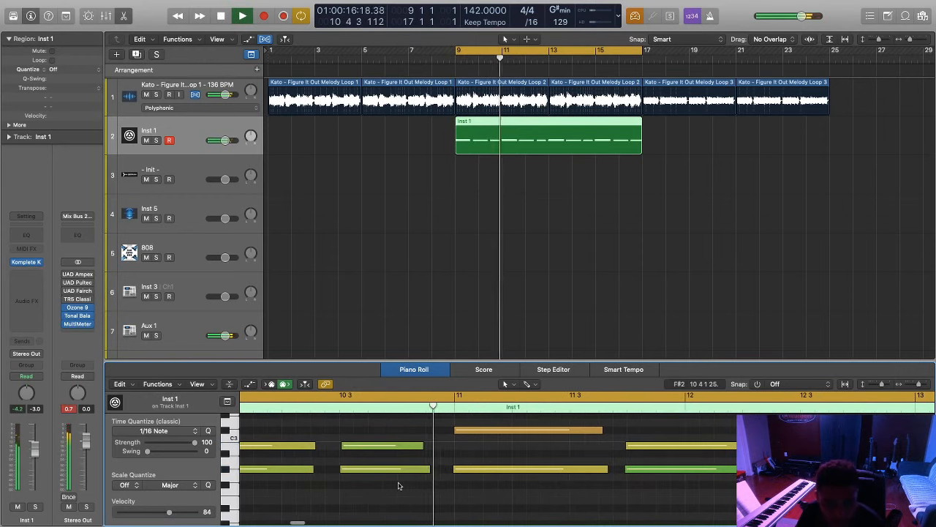
# Step: Check the timing of the following Inst 1 note pairs and nudge the two notes at bar 15 slightly later
pyautogui.moveTo(399, 485); pyautogui.dragTo(359, 436)
pyautogui.hscroll(3, 491, 462)
pyautogui.hscroll(8, 490, 462)
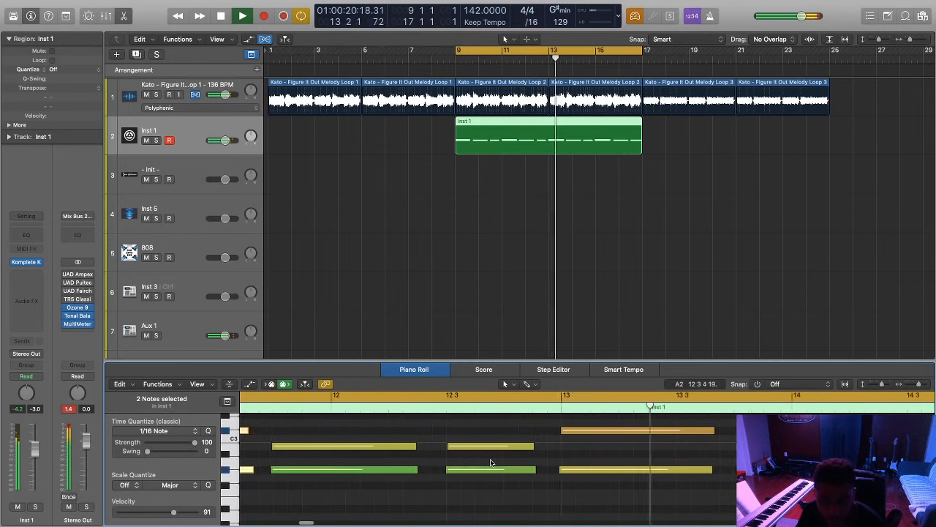
pyautogui.moveTo(540, 484); pyautogui.dragTo(514, 439)
pyautogui.hscroll(12, 586, 476)
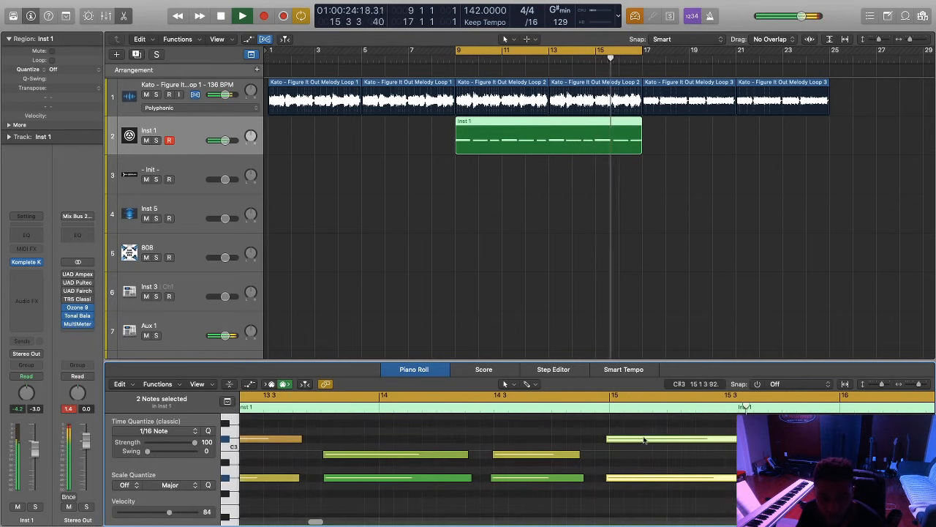
pyautogui.moveTo(607, 439); pyautogui.dragTo(614, 439)
pyautogui.click(786, 461)
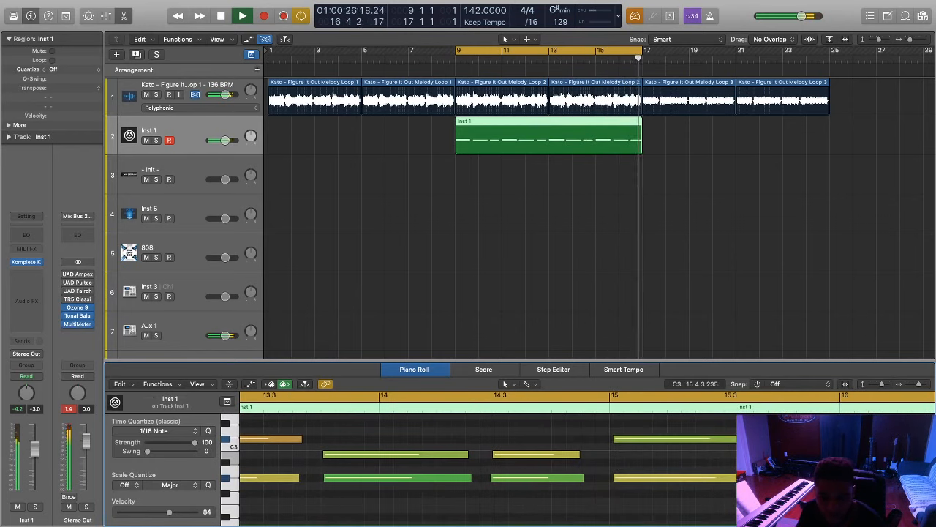
# Step: Check the last Inst 1 notes up to bar 17 and close the Piano Roll
pyautogui.click(790, 439)
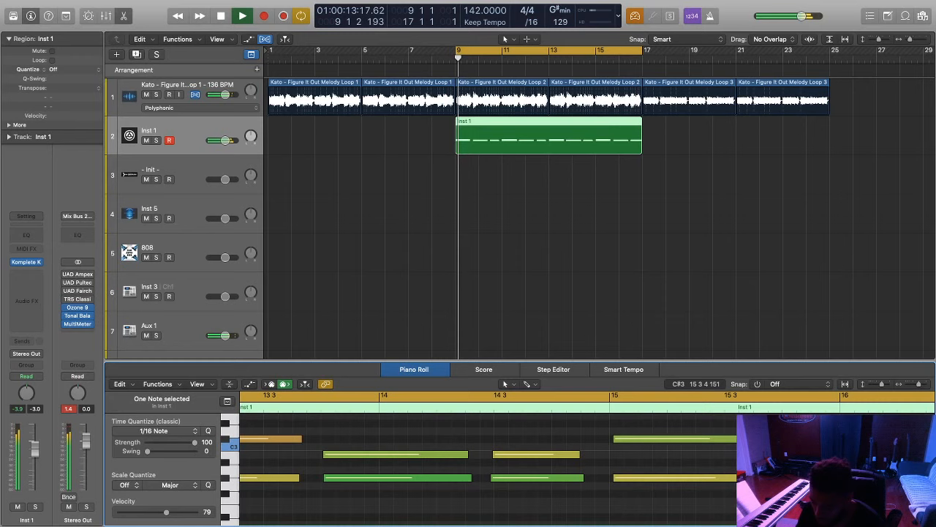
pyautogui.press('c')
pyautogui.click(587, 401)
pyautogui.press('c')
pyautogui.hscroll(12, 588, 410)
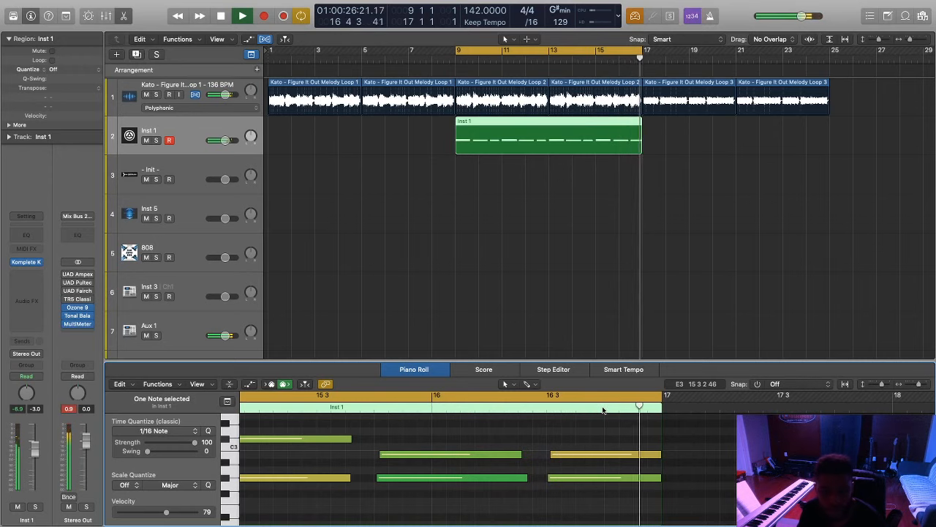
pyautogui.press('p')
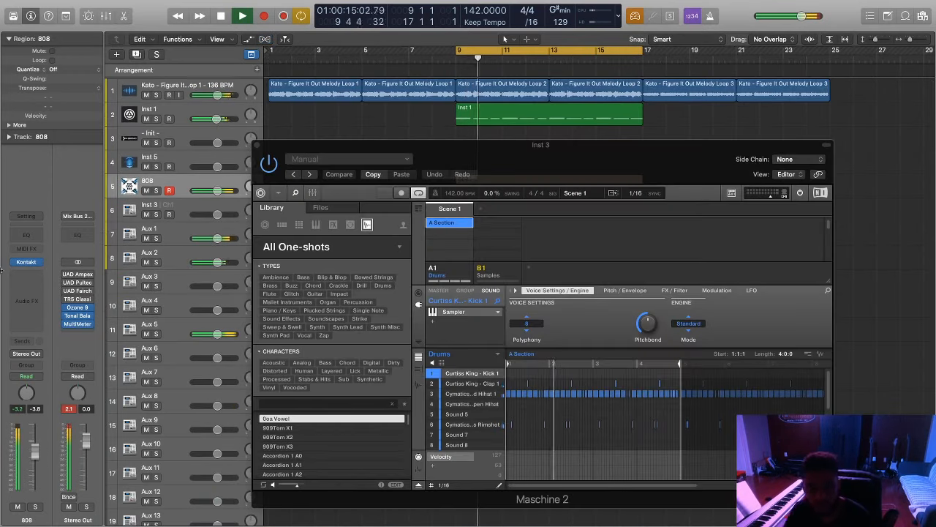
# Step: Move the Maschine 2 window down and quantize the 808 region to 1/16 Note
pyautogui.click(193, 110)
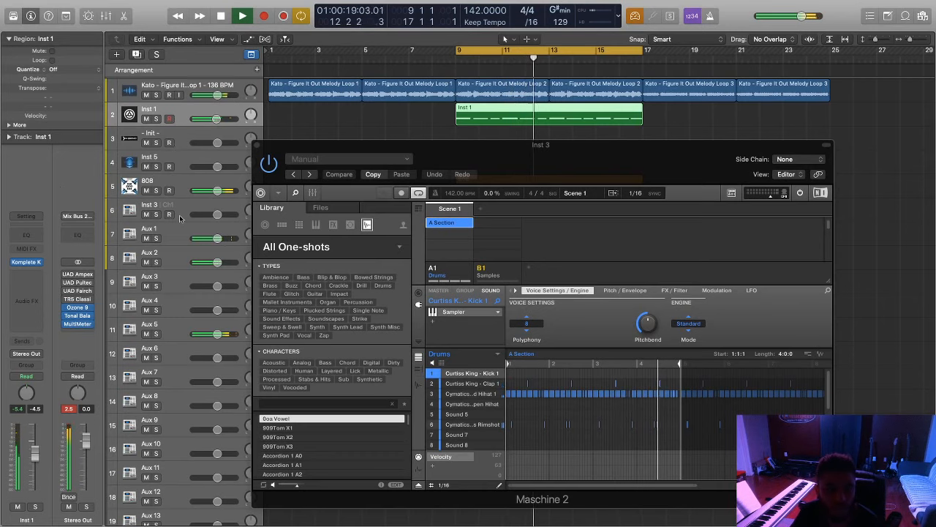
pyautogui.moveTo(550, 167); pyautogui.dragTo(560, 203)
pyautogui.click(188, 185)
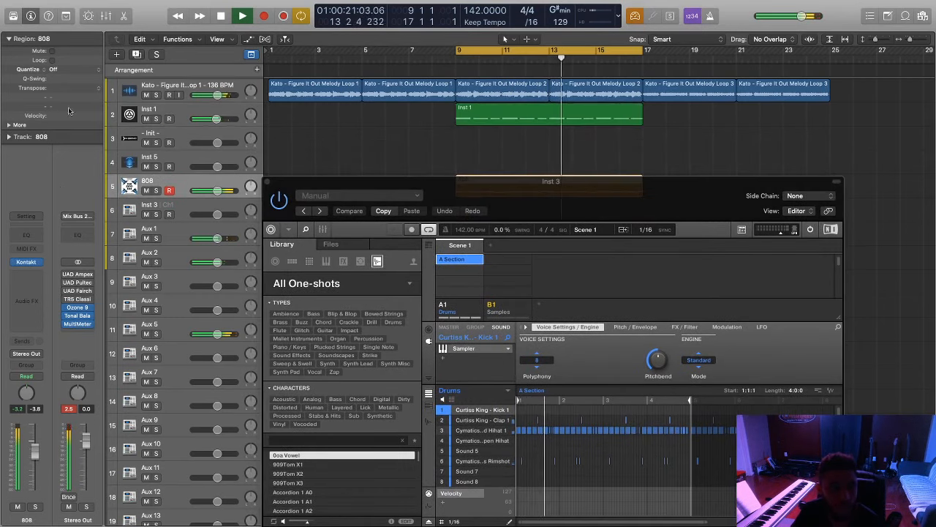
pyautogui.click(70, 68)
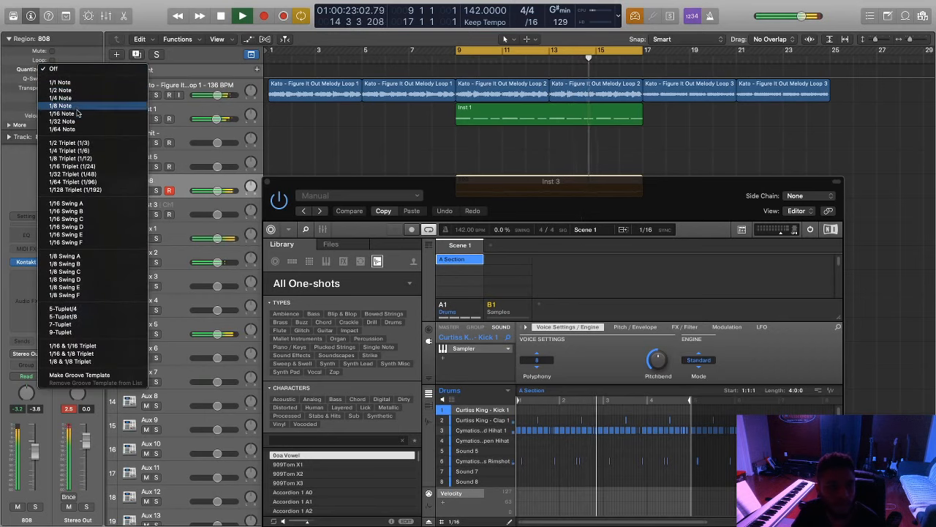
pyautogui.click(73, 110)
# Step: Close the Maschine 2 window and raise the velocity of all notes in the 808 region to the maximum
pyautogui.click(602, 191)
pyautogui.moveTo(602, 190); pyautogui.dragTo(596, 212)
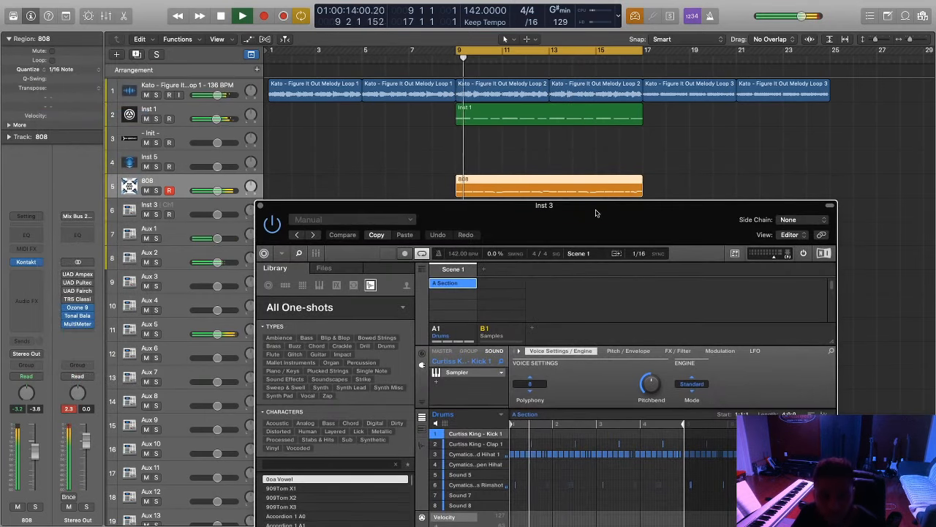
pyautogui.click(260, 204)
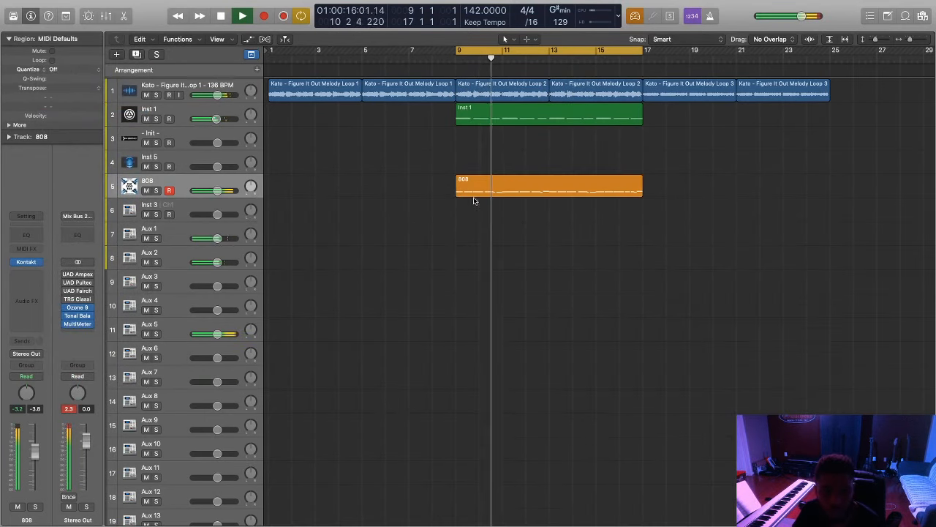
pyautogui.doubleClick(479, 189)
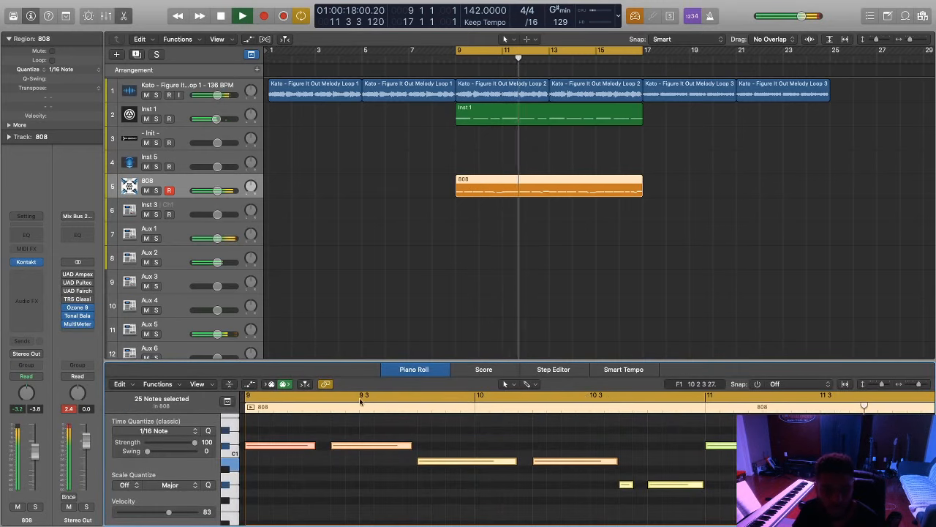
pyautogui.click(250, 384)
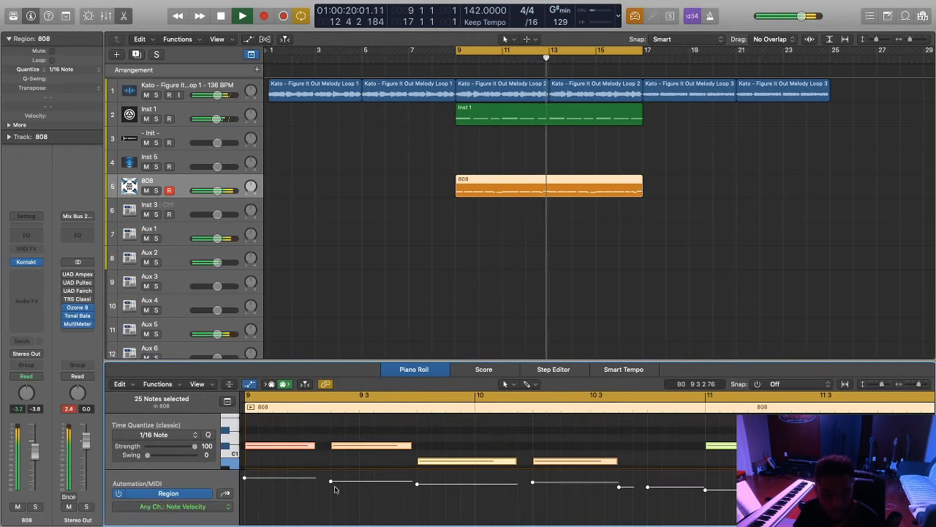
pyautogui.moveTo(332, 482); pyautogui.dragTo(335, 362)
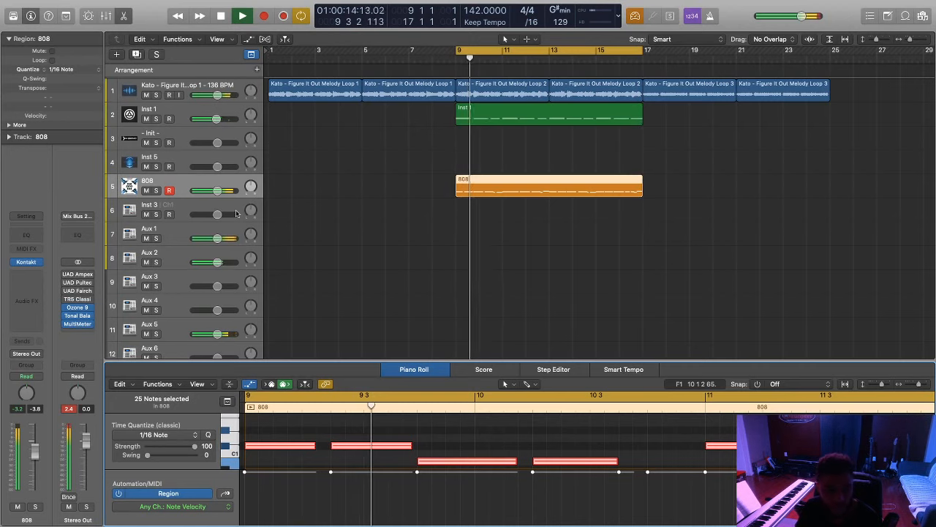
# Step: Close the Piano Roll, select the Inst 3 track, restart playback, and open its Maschine 2 window
pyautogui.press('e')
pyautogui.click(330, 219)
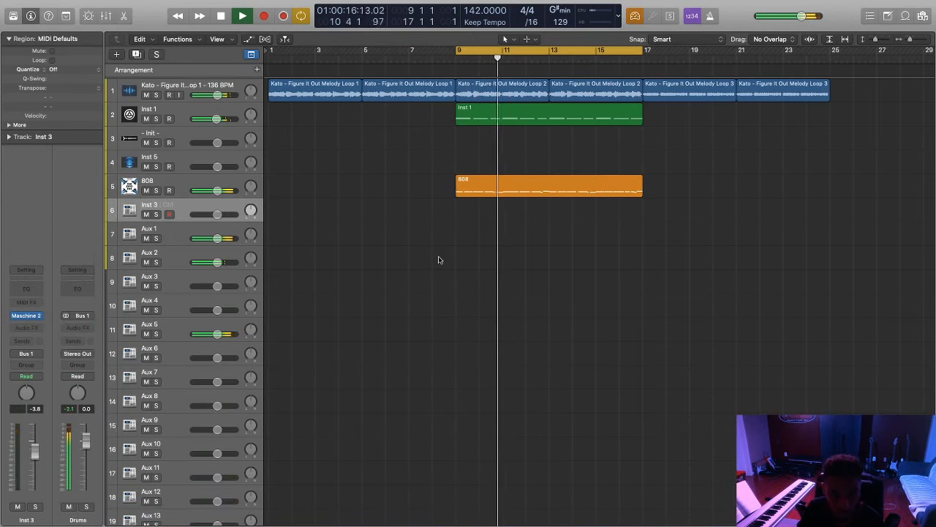
pyautogui.press('space')
pyautogui.press('space')
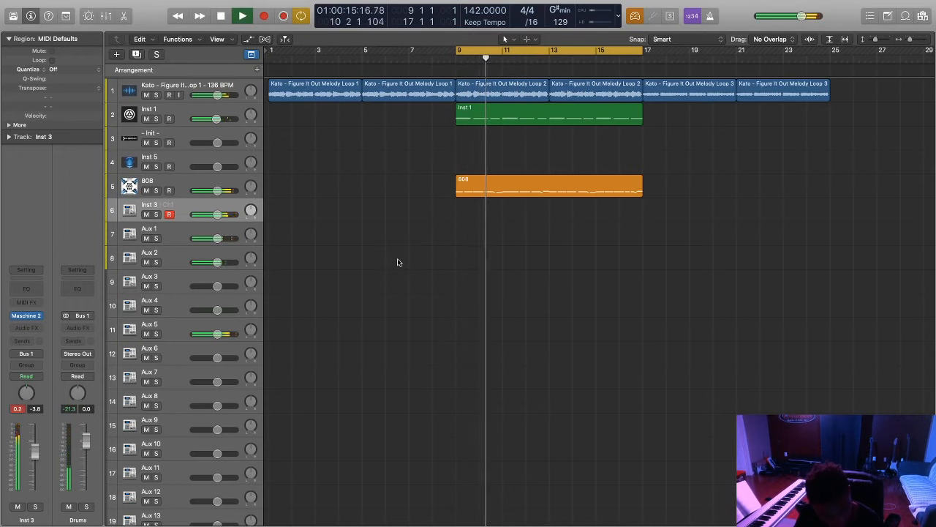
pyautogui.click(26, 315)
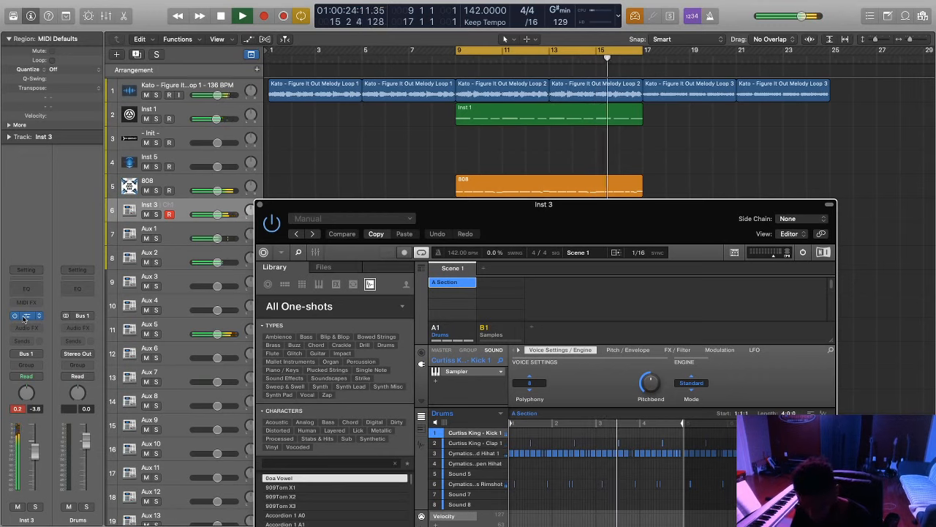
# Step: Record a Curtiss King - Kick 1 pattern in Maschine's Drums group and restart playback with the beat
pyautogui.press('r')
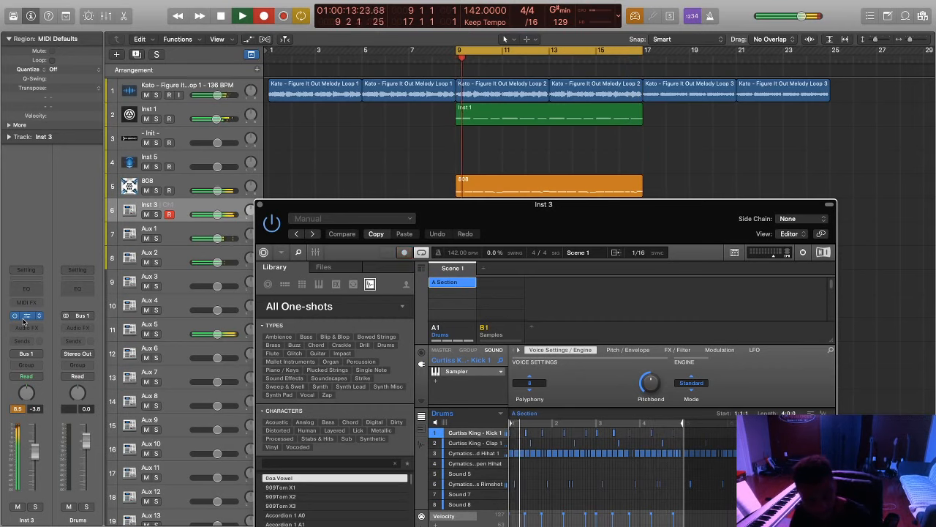
pyautogui.press('space')
pyautogui.press('space')
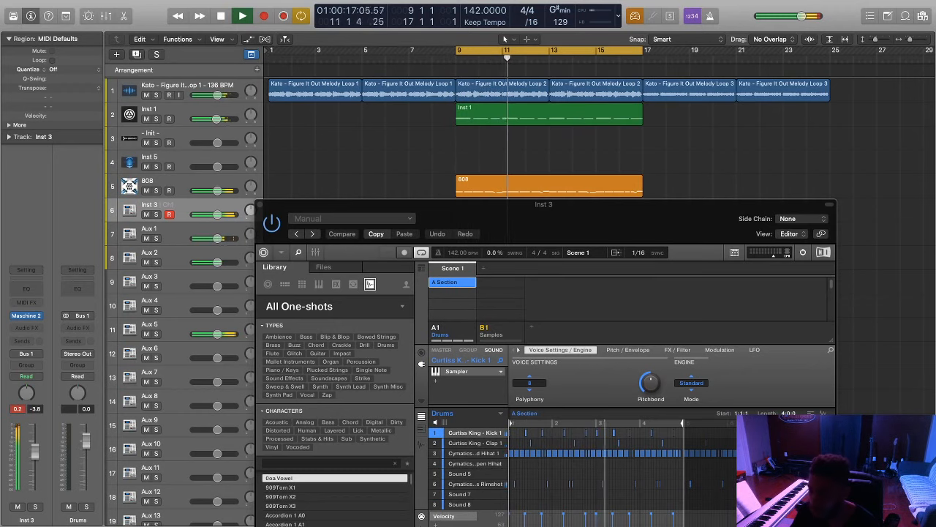
pyautogui.click(668, 206)
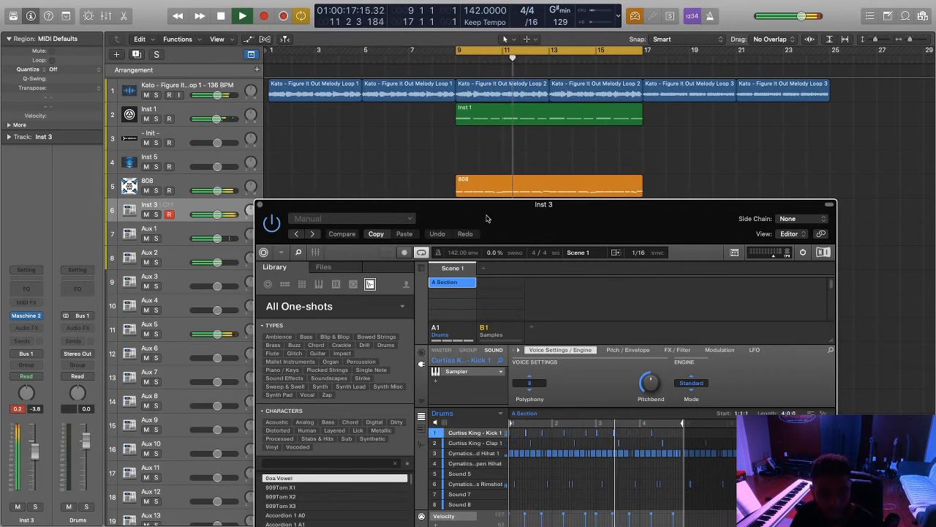
# Step: Move the Inst 3 Maschine 2 window up and take the project window out of full screen
pyautogui.moveTo(492, 220); pyautogui.dragTo(487, 171)
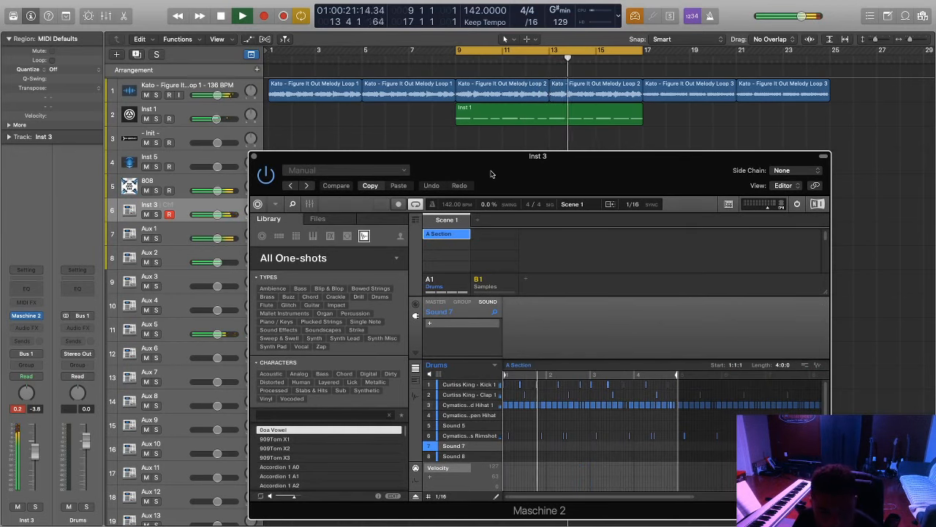
pyautogui.moveTo(491, 174); pyautogui.dragTo(458, 154)
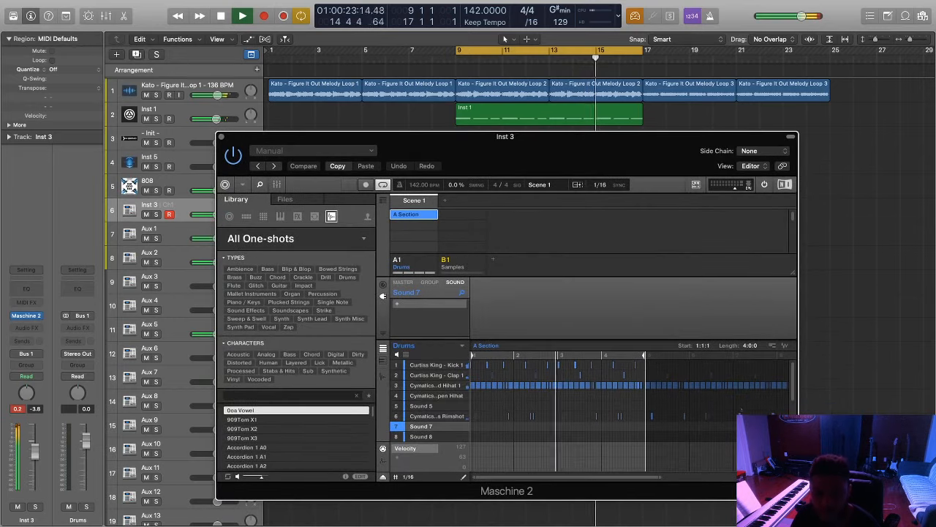
pyautogui.moveTo(3, 1)
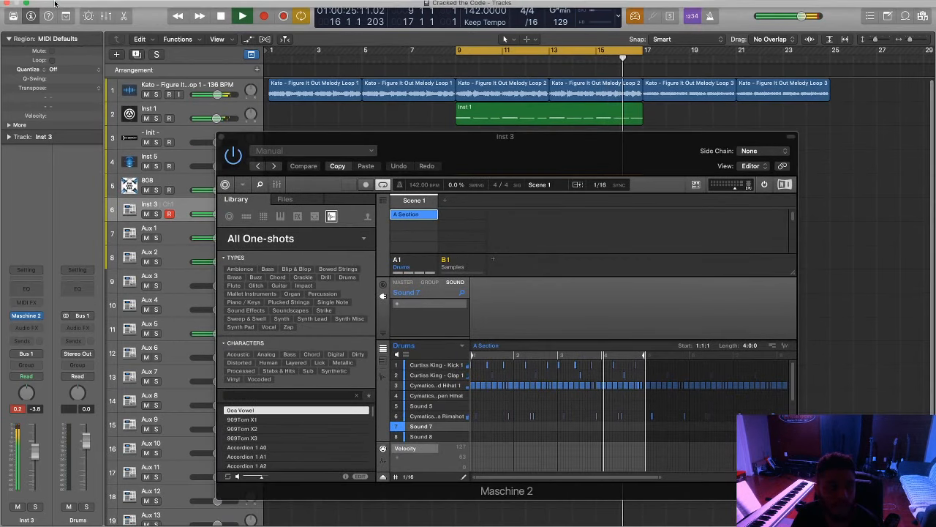
pyautogui.click(26, 16)
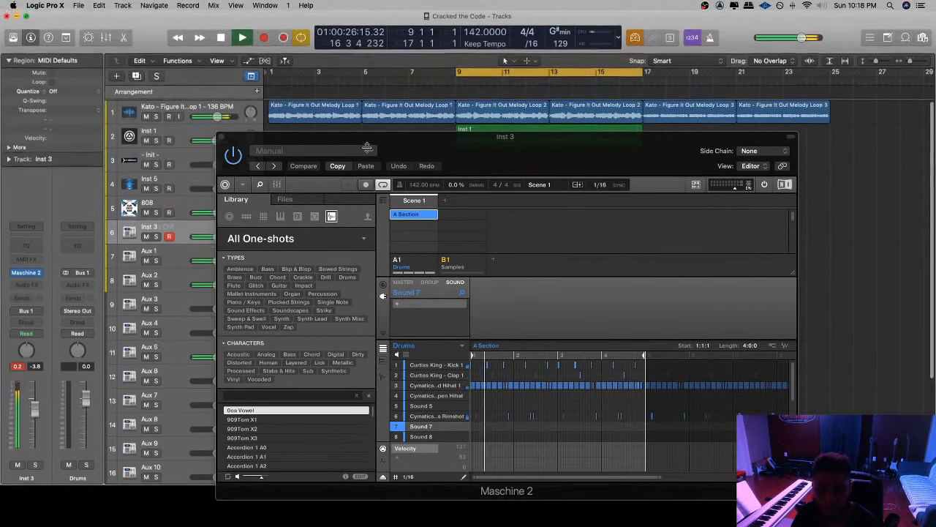
pyautogui.moveTo(593, 161); pyautogui.dragTo(571, 139)
# Step: Switch to Finder and look through the Drew Cymatics folder of the Hearts Charity Sample Pack for drum samples
pyautogui.click(708, 524)
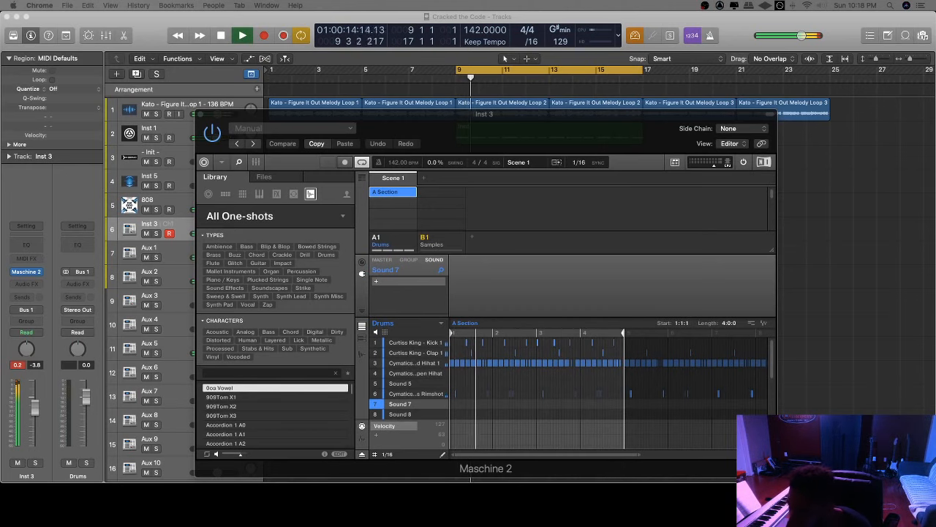
pyautogui.press('super+Tab')
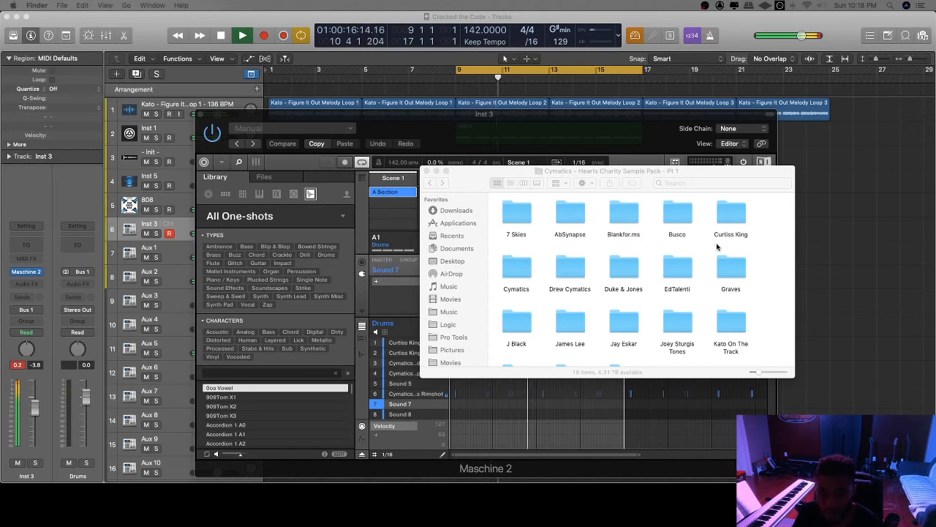
pyautogui.scroll(-3, 658, 256)
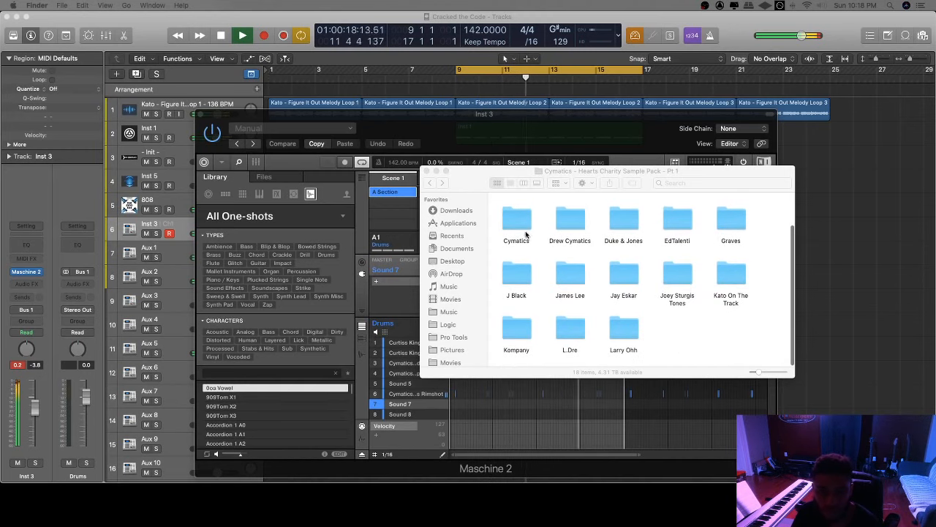
pyautogui.click(574, 218)
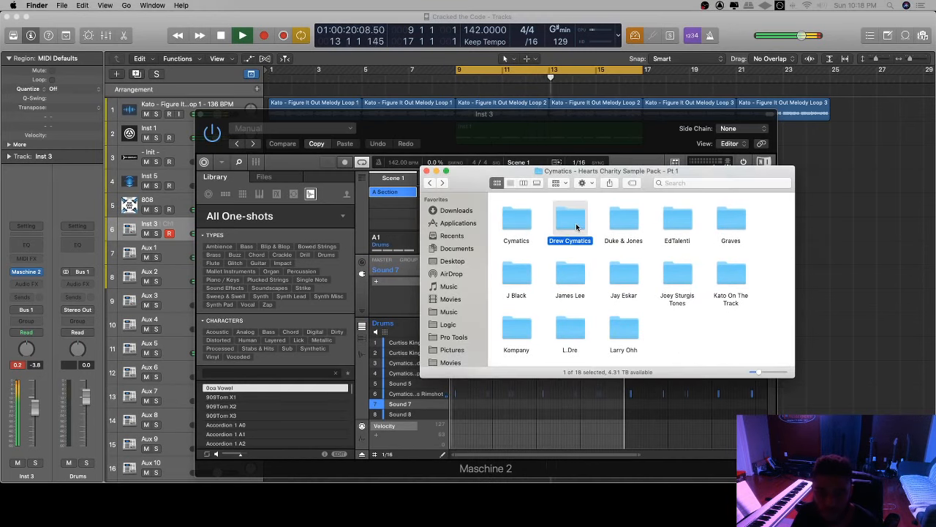
pyautogui.doubleClick(578, 223)
pyautogui.scroll(-1, 643, 335)
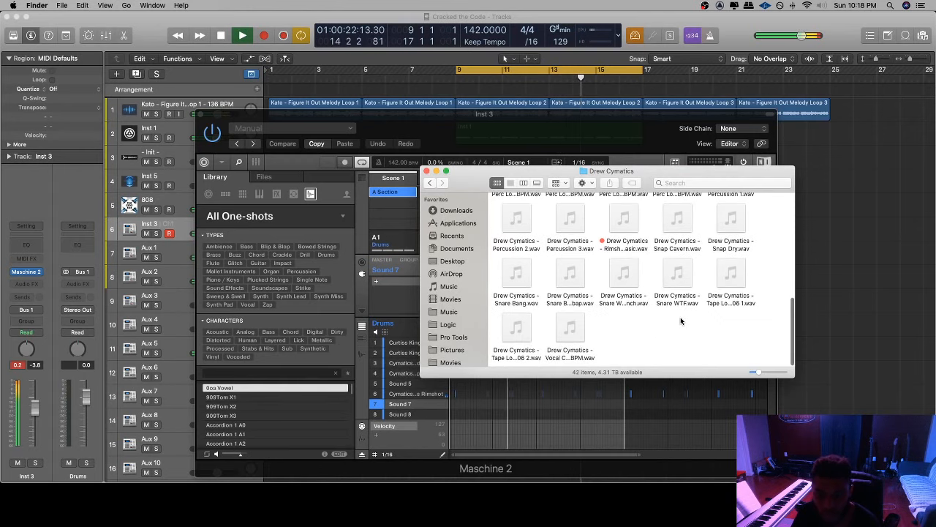
pyautogui.scroll(10, 678, 321)
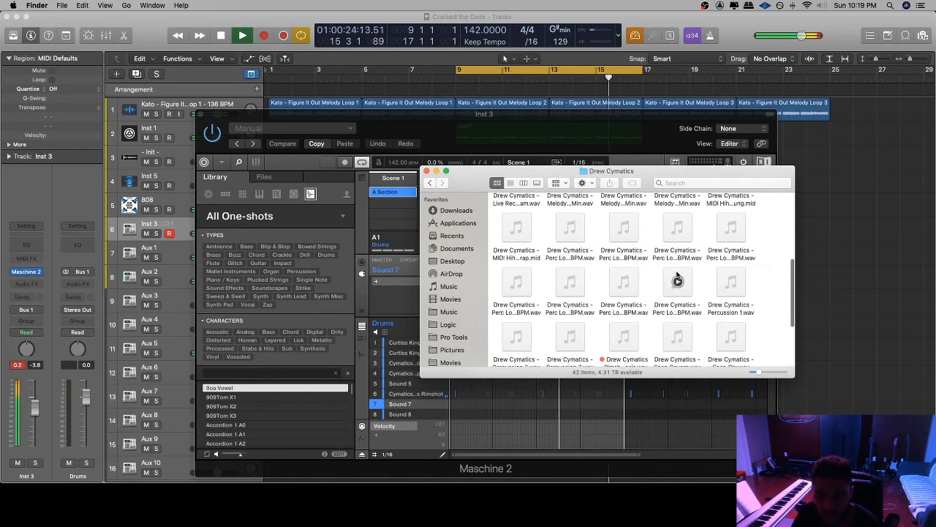
pyautogui.scroll(8, 677, 275)
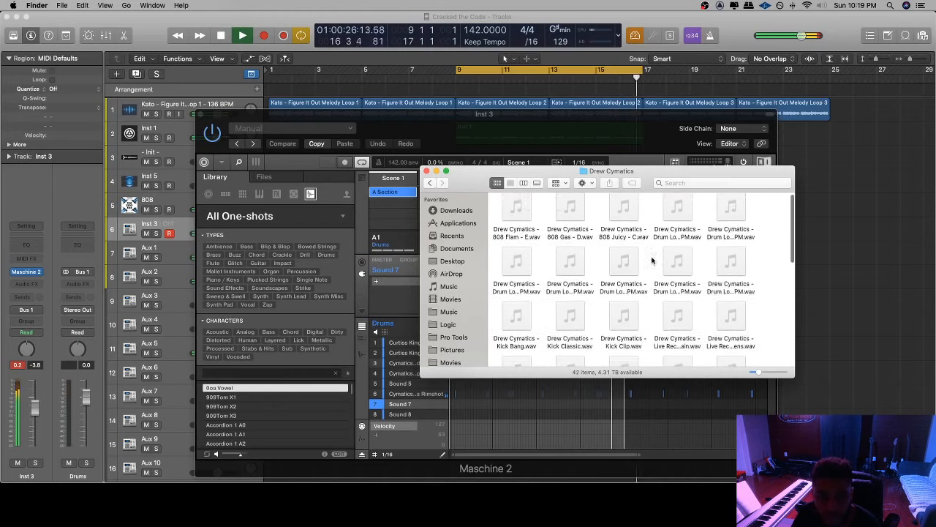
pyautogui.click(428, 184)
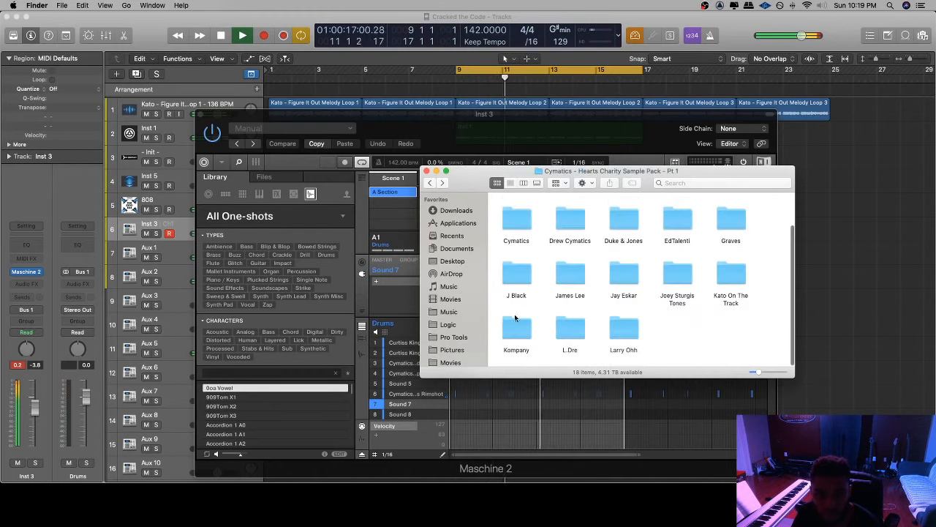
# Step: Open the Drum One Shots folder inside Cymatics and check the Hybrid Trap Snare 4 and Open Hihat samples
pyautogui.doubleClick(517, 218)
pyautogui.click(517, 216)
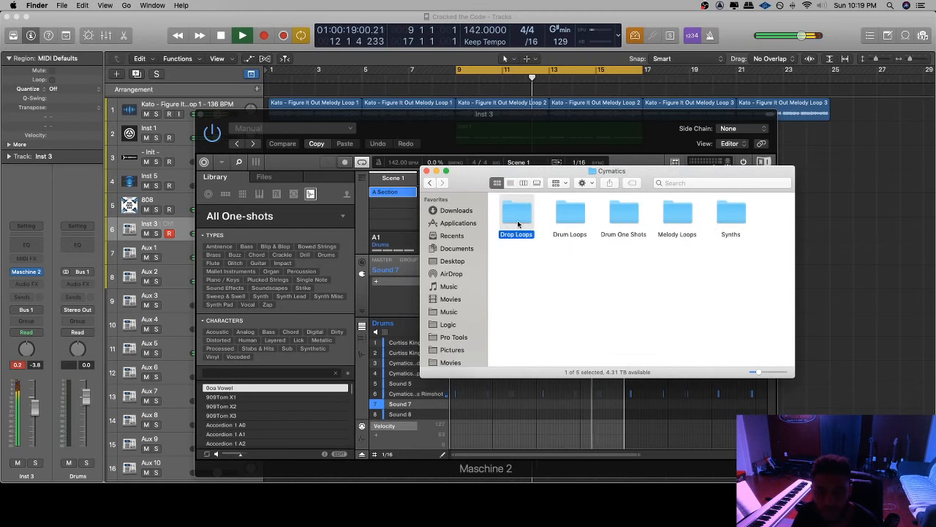
pyautogui.doubleClick(626, 218)
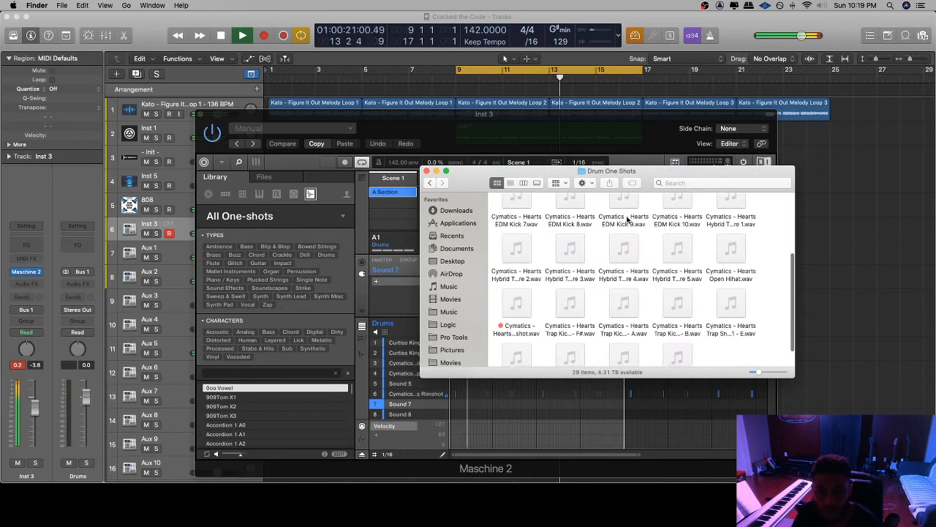
pyautogui.click(629, 272)
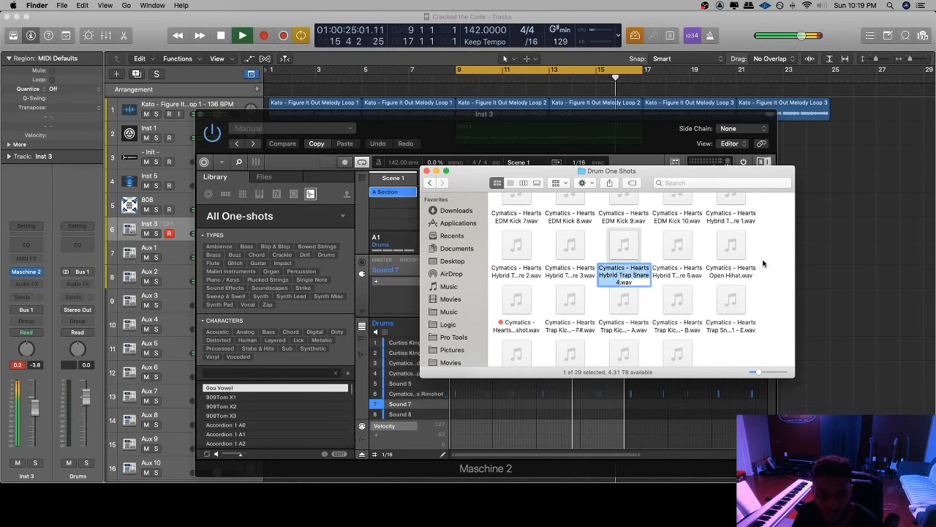
pyautogui.click(731, 245)
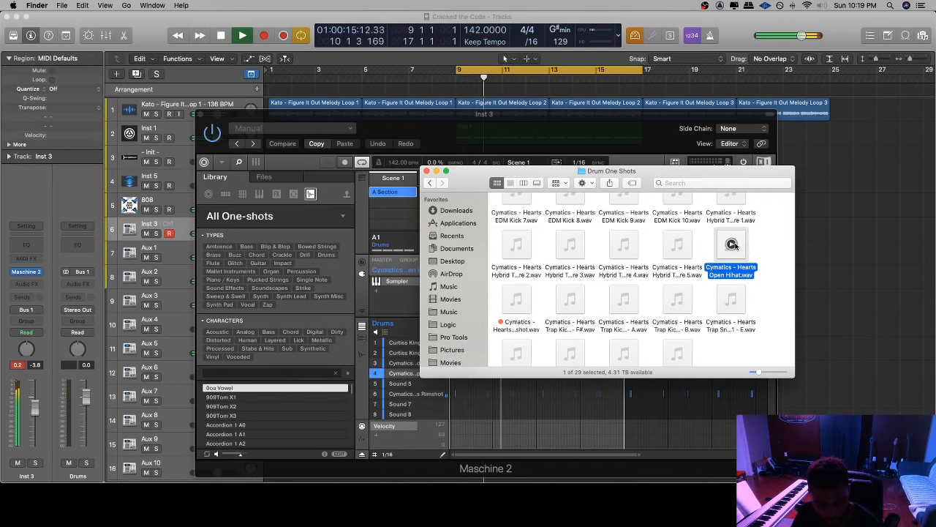
# Step: Move the Finder window aside and record a Cymatics Open Hihat hit into the Drums group pattern in Maschine 2
pyautogui.moveTo(684, 179); pyautogui.dragTo(703, 176)
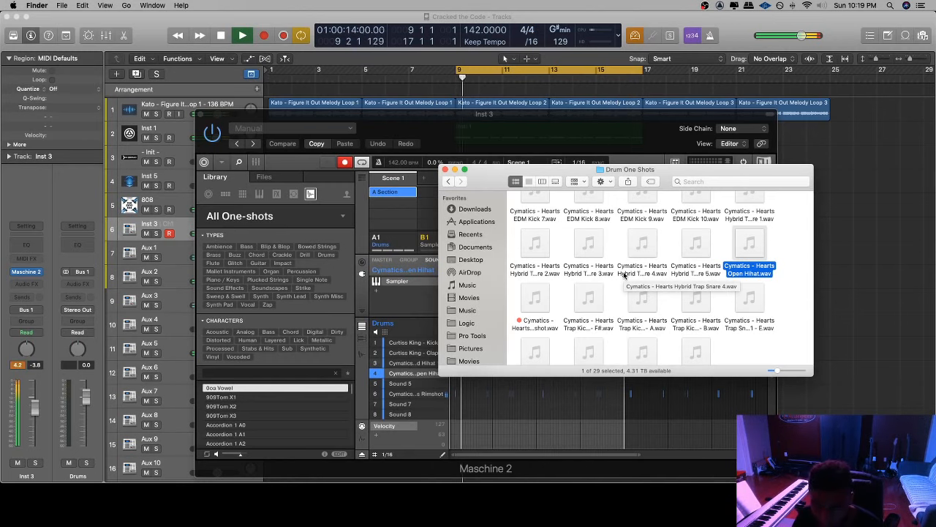
pyautogui.moveTo(664, 174); pyautogui.dragTo(735, 160)
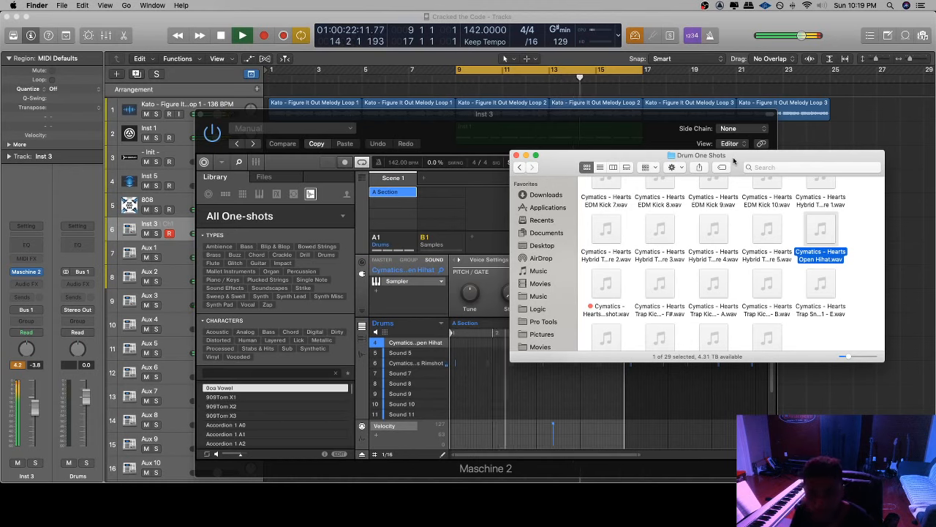
pyautogui.moveTo(734, 160); pyautogui.dragTo(739, 164)
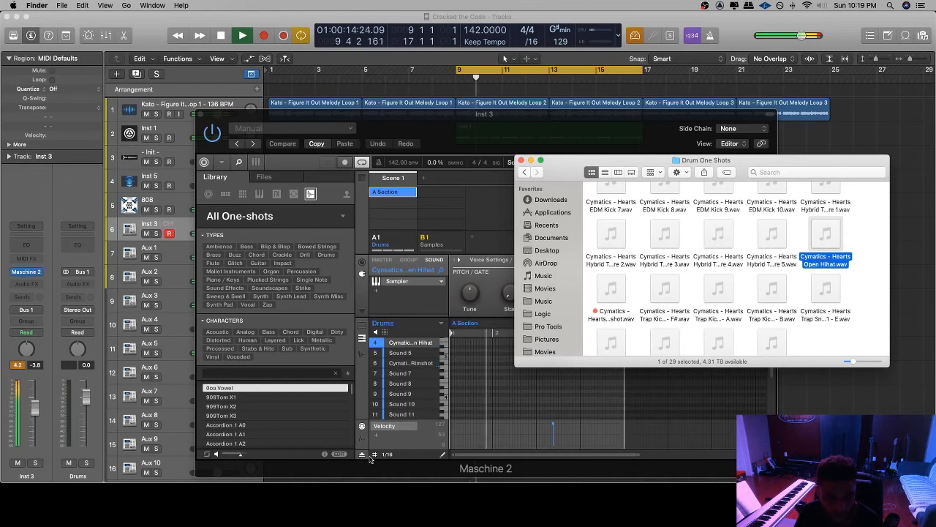
pyautogui.click(468, 388)
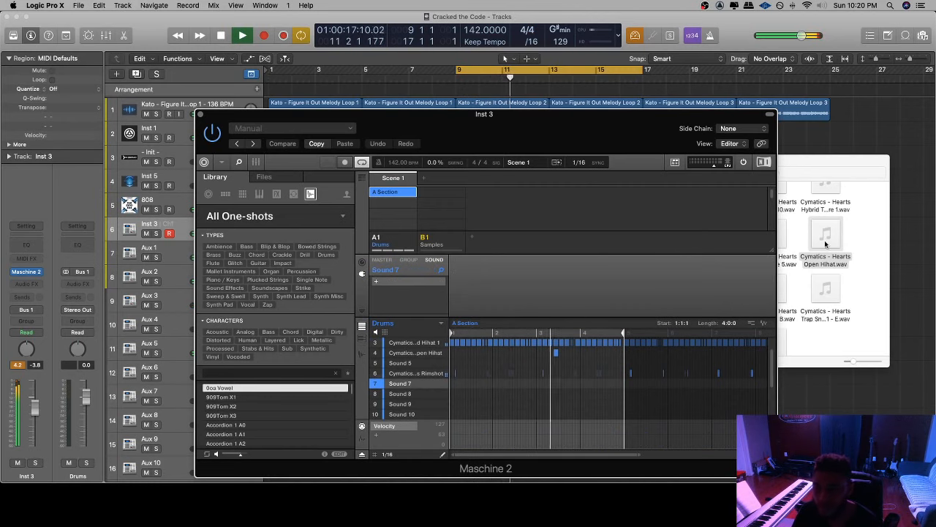
# Step: Return to Finder and audition the Hybrid Trap Snare 3 and 4 samples in Drum One Shots
pyautogui.click(799, 162)
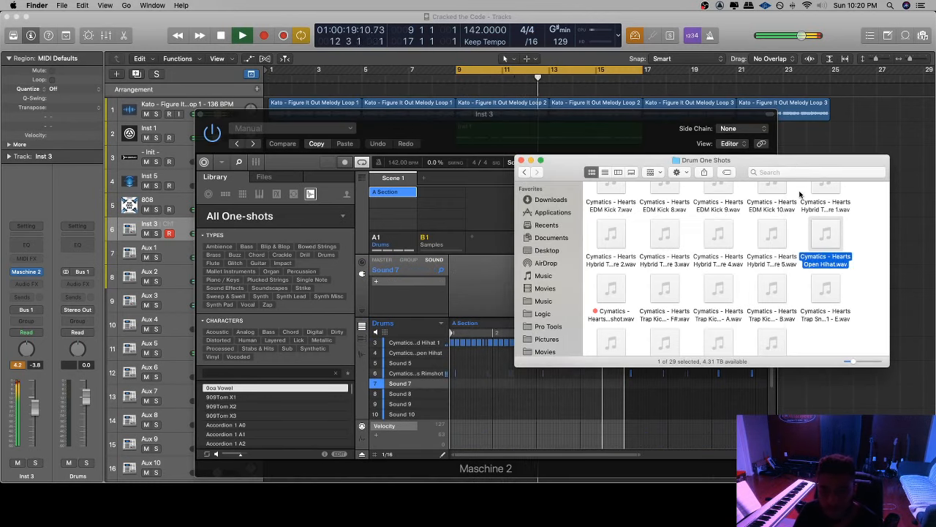
pyautogui.scroll(-2, 754, 311)
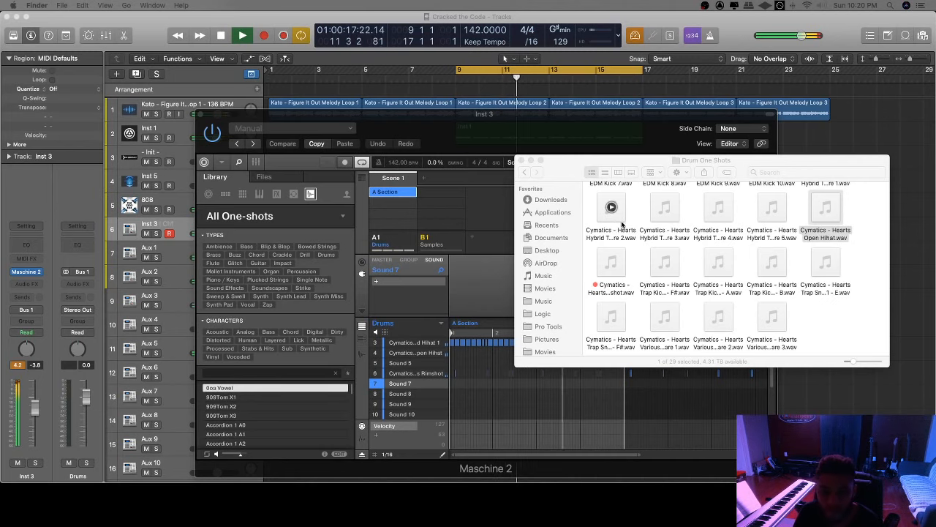
pyautogui.scroll(2, 658, 231)
pyautogui.scroll(-1, 696, 238)
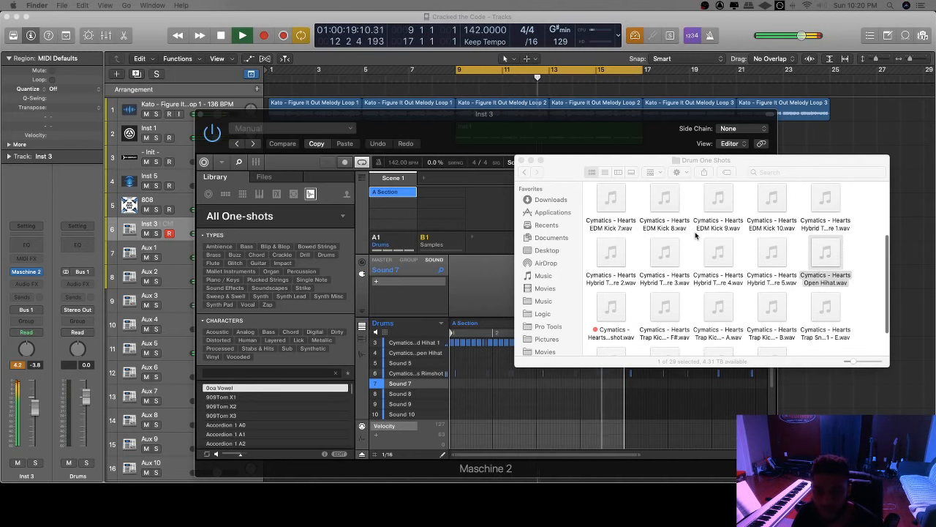
pyautogui.click(664, 253)
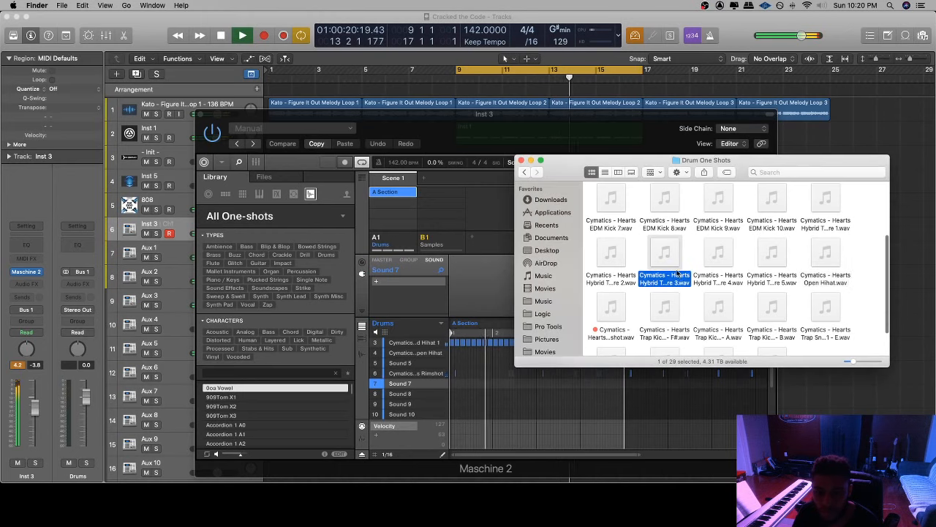
pyautogui.click(722, 283)
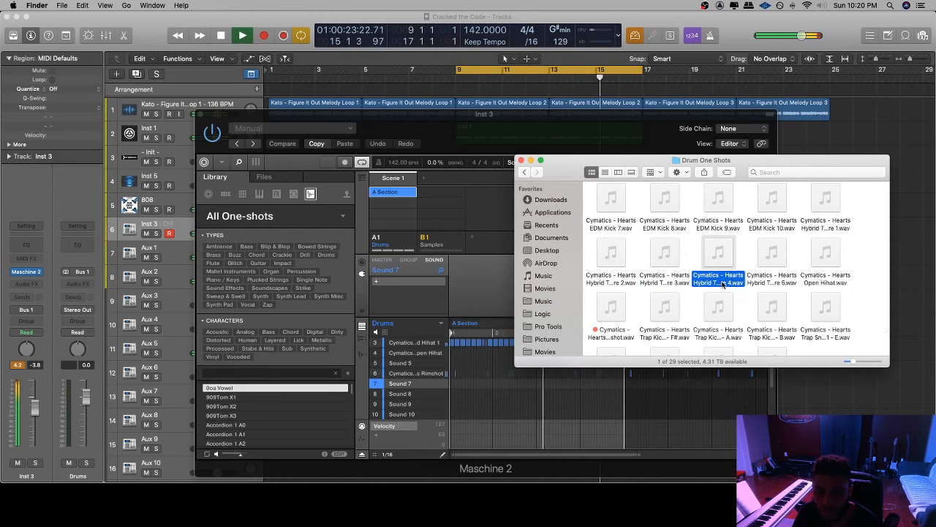
pyautogui.scroll(-5, 681, 293)
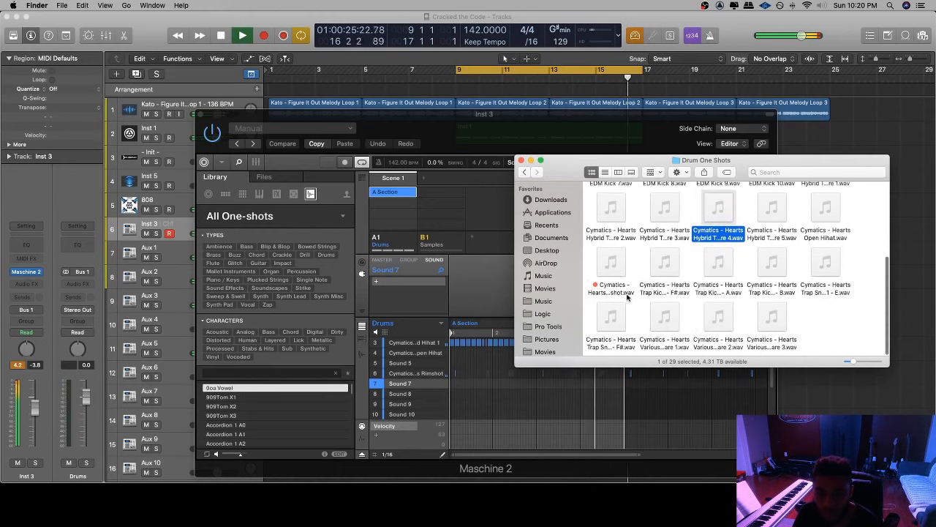
# Step: Go back to the sample pack folder and check the Kompany, 7 Skies and AbSynapse folders for usable sounds
pyautogui.click(527, 173)
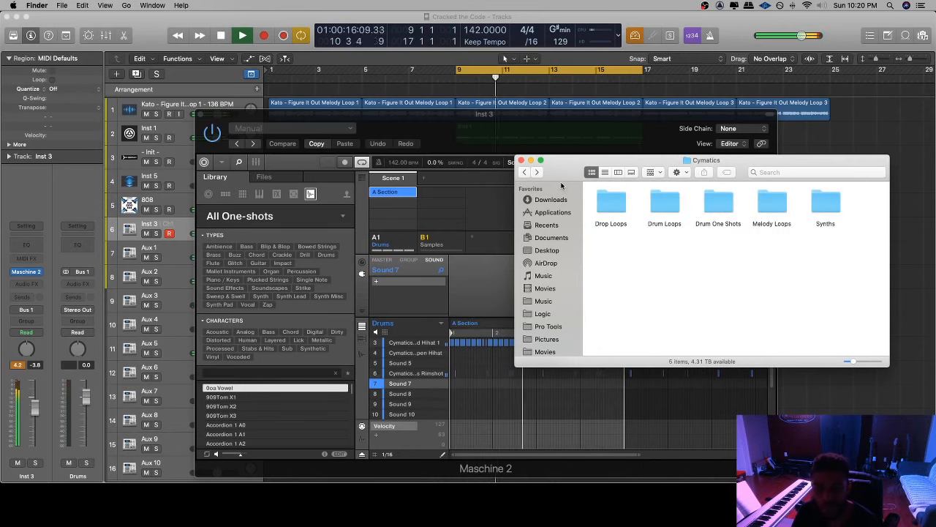
pyautogui.click(525, 172)
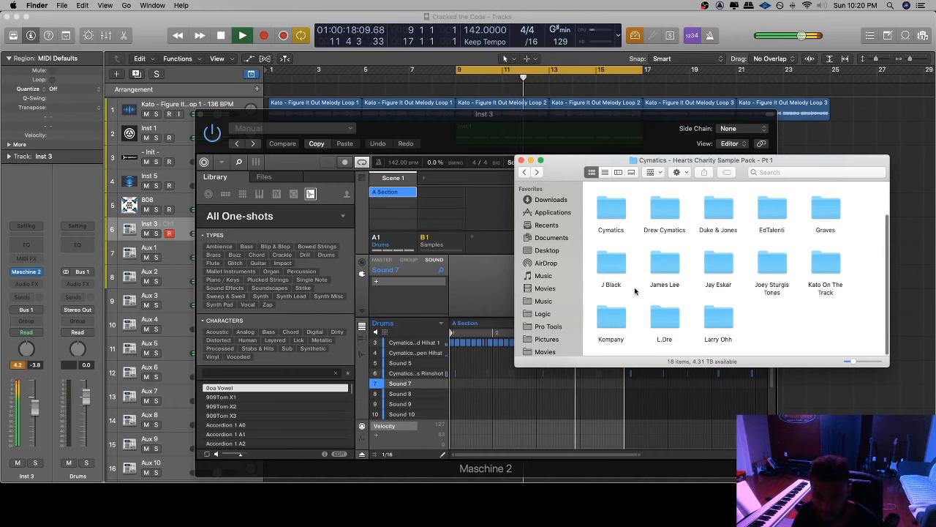
pyautogui.click(615, 322)
pyautogui.doubleClick(622, 320)
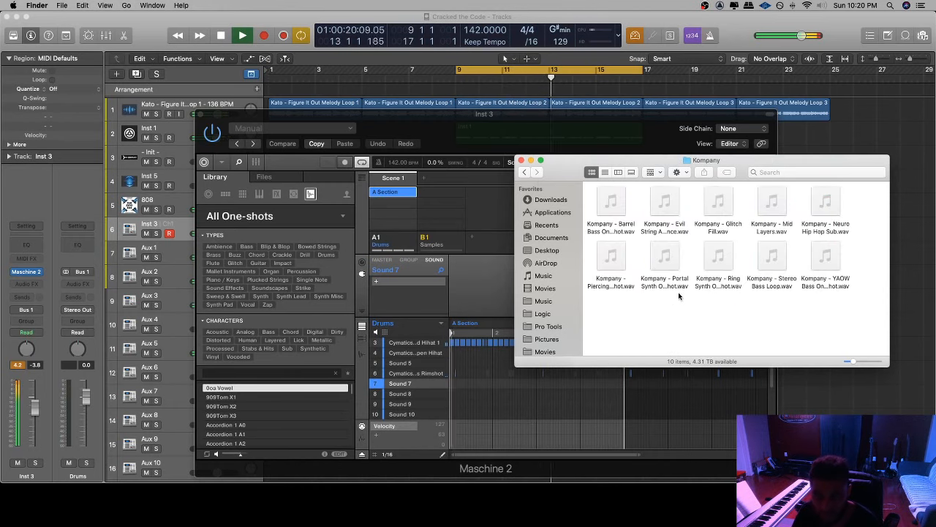
pyautogui.click(526, 172)
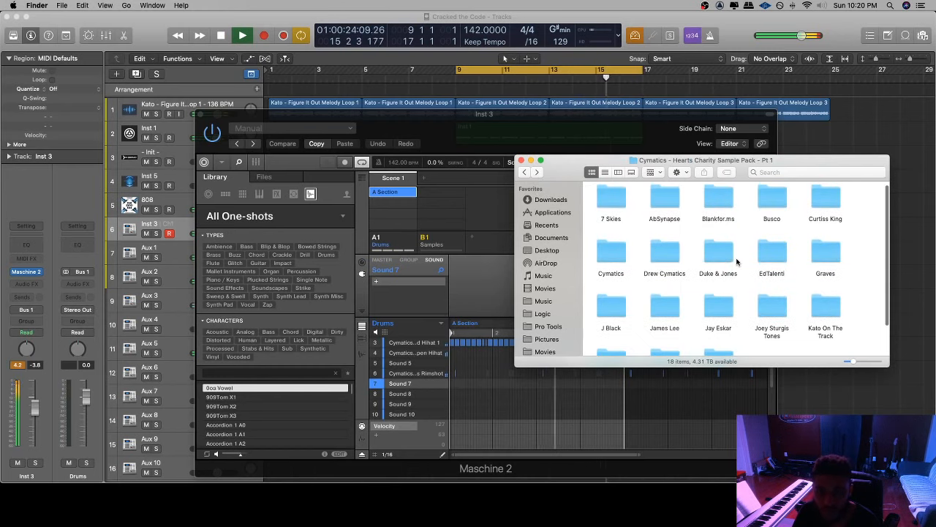
pyautogui.doubleClick(619, 208)
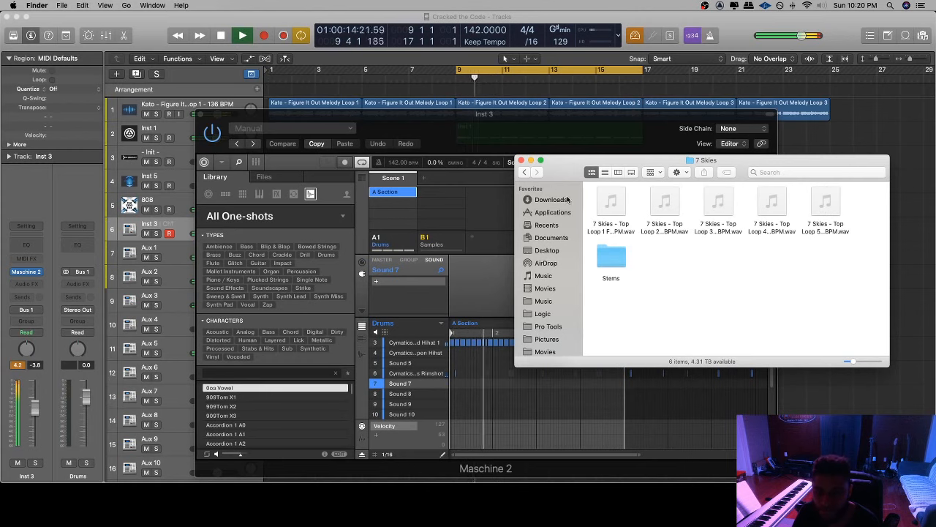
pyautogui.click(525, 173)
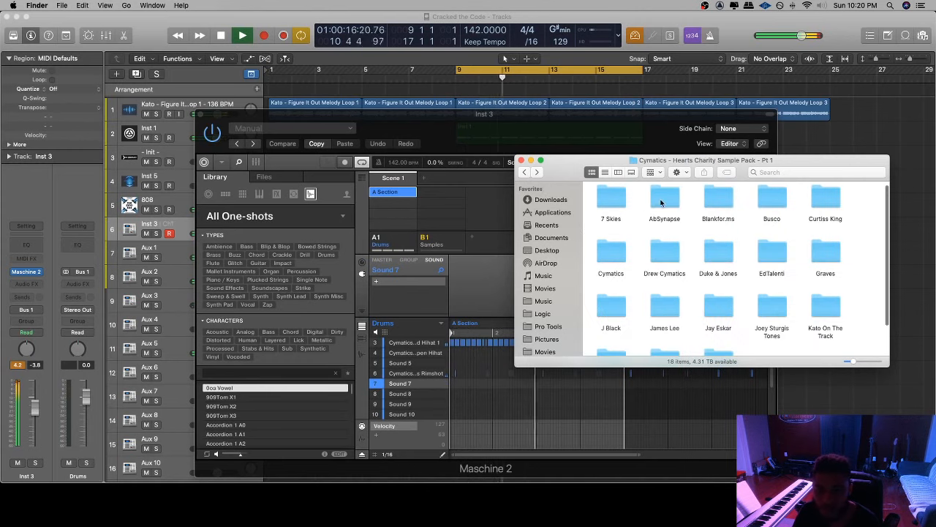
pyautogui.doubleClick(663, 201)
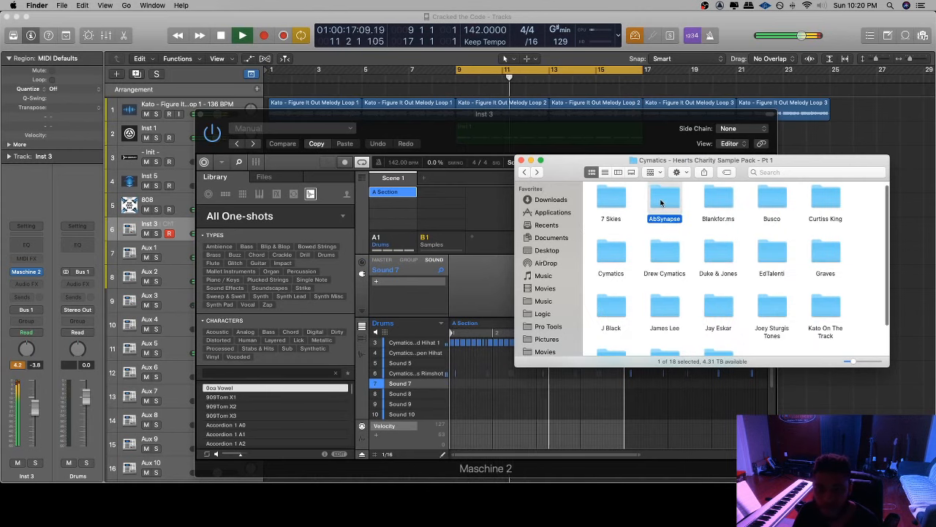
pyautogui.click(525, 171)
# Step: Open the Curtiss King folder, audition Hihat 1, Hihat 2 and Kick 2, and go back to the sample pack folder
pyautogui.doubleClick(825, 201)
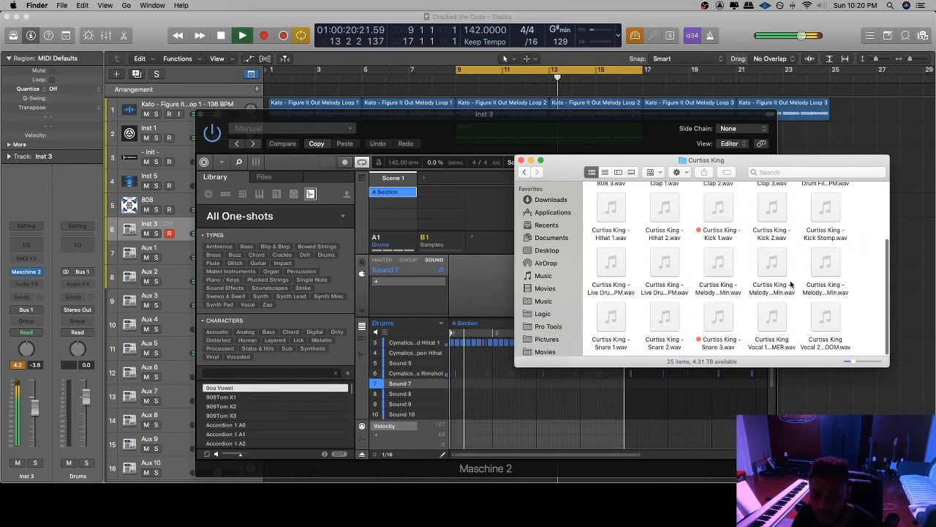
pyautogui.scroll(2, 749, 292)
pyautogui.scroll(1, 750, 291)
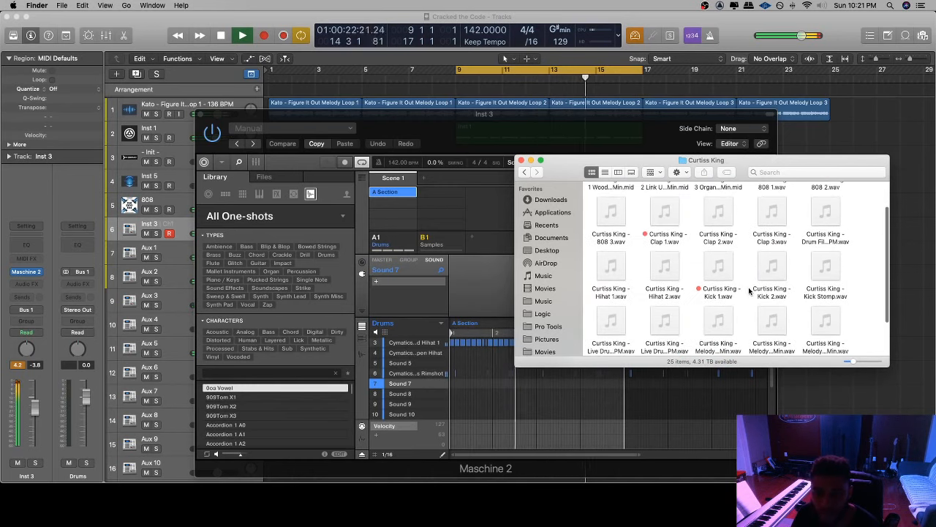
pyautogui.click(611, 266)
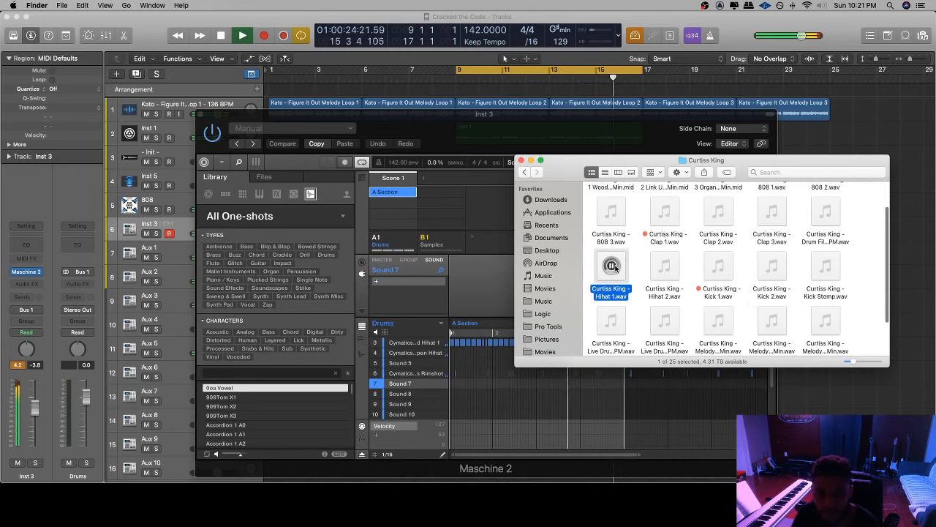
pyautogui.click(664, 265)
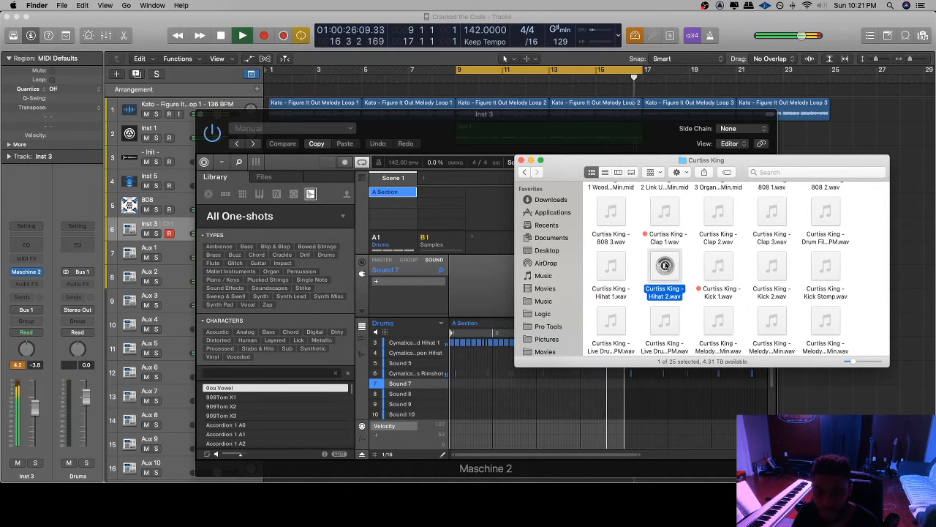
pyautogui.click(773, 266)
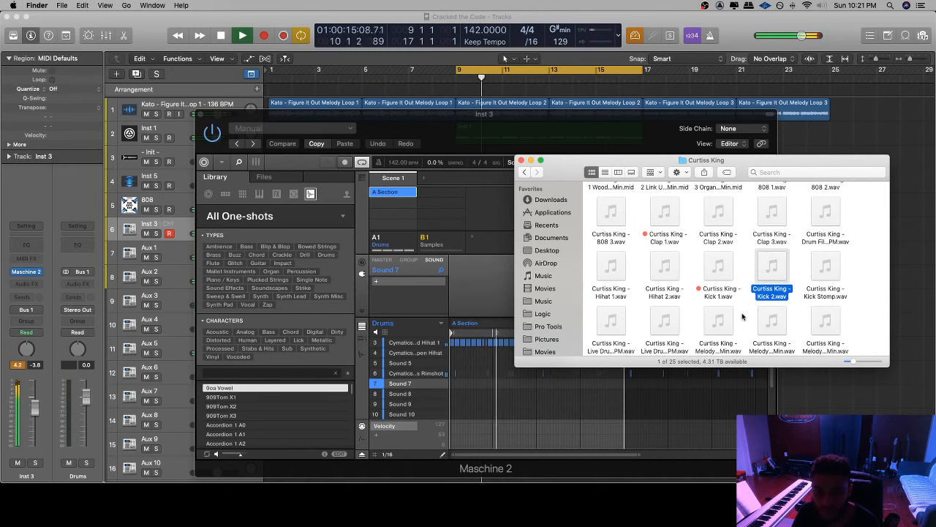
pyautogui.scroll(-2, 742, 316)
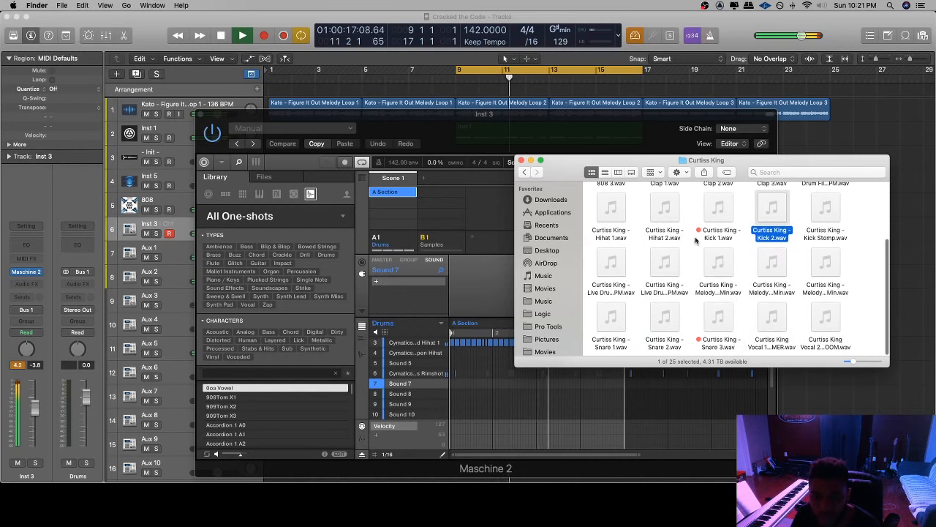
pyautogui.click(526, 171)
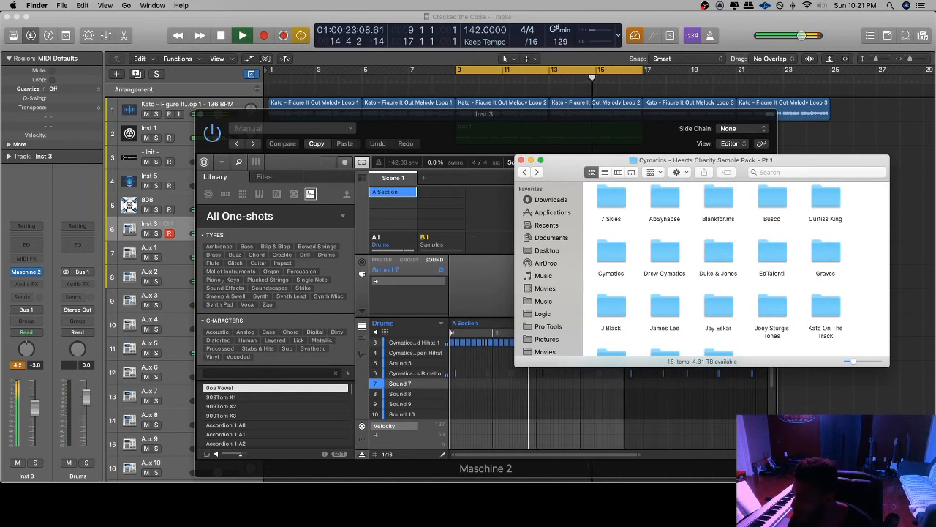
# Step: Switch to Logic Pro X, restart playback of the cycled section, and return to the Finder window
pyautogui.press('super+Tab')
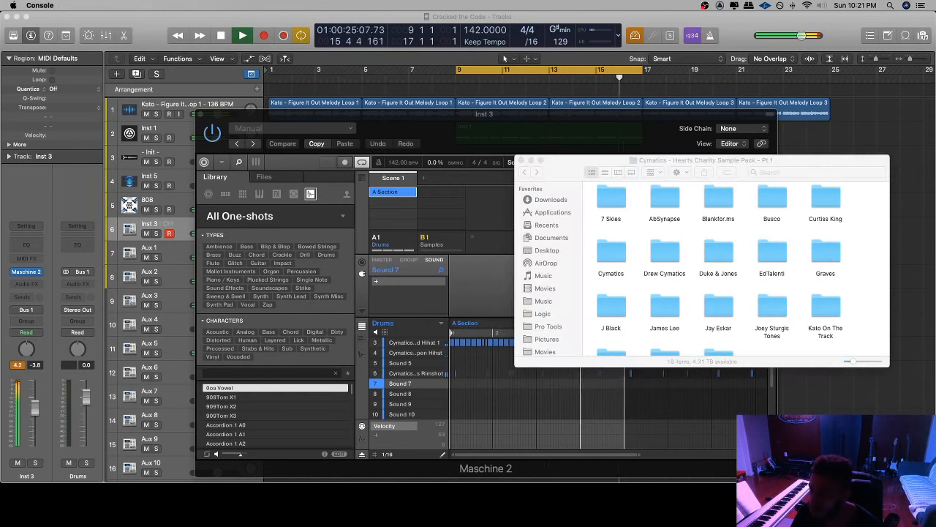
pyautogui.click(757, 114)
pyautogui.press('space')
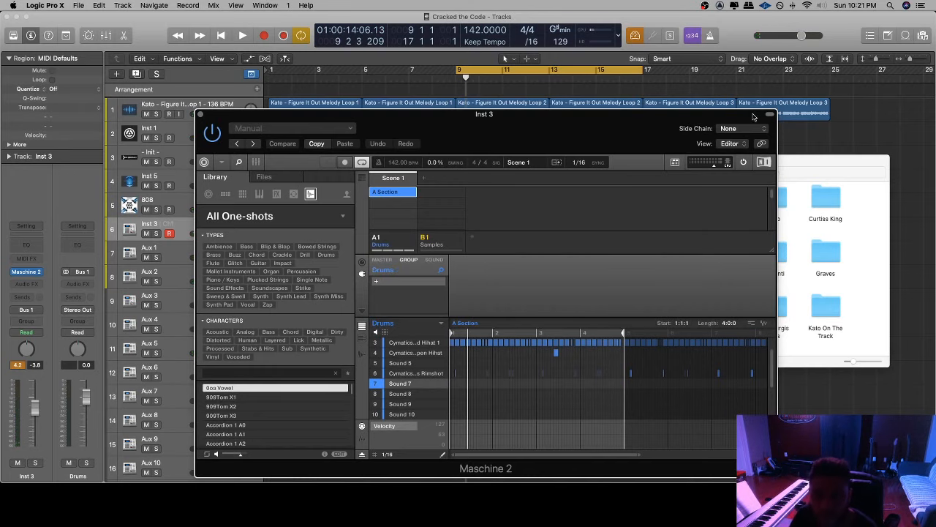
pyautogui.press('space')
pyautogui.press('super+Tab')
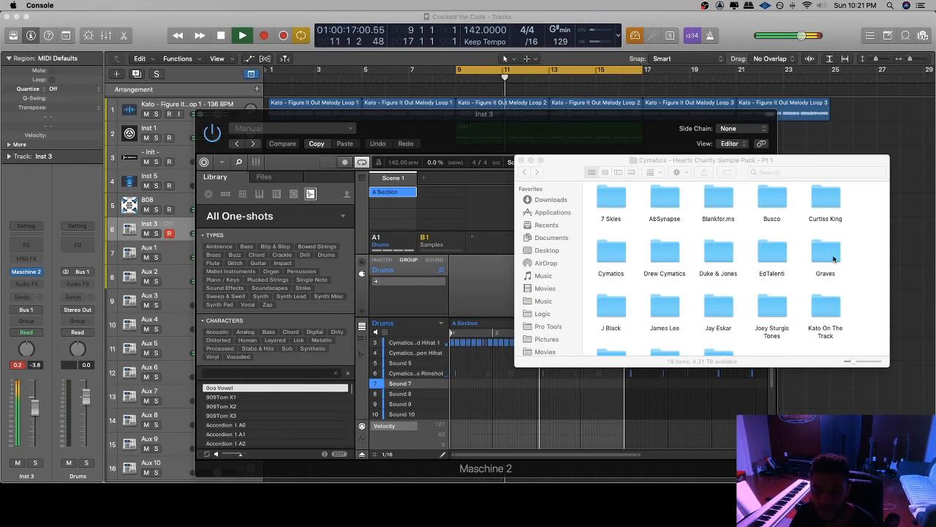
# Step: Check the Kato On The Track folder for usable drums and go back up to the Sample Packs folder
pyautogui.scroll(-3, 782, 256)
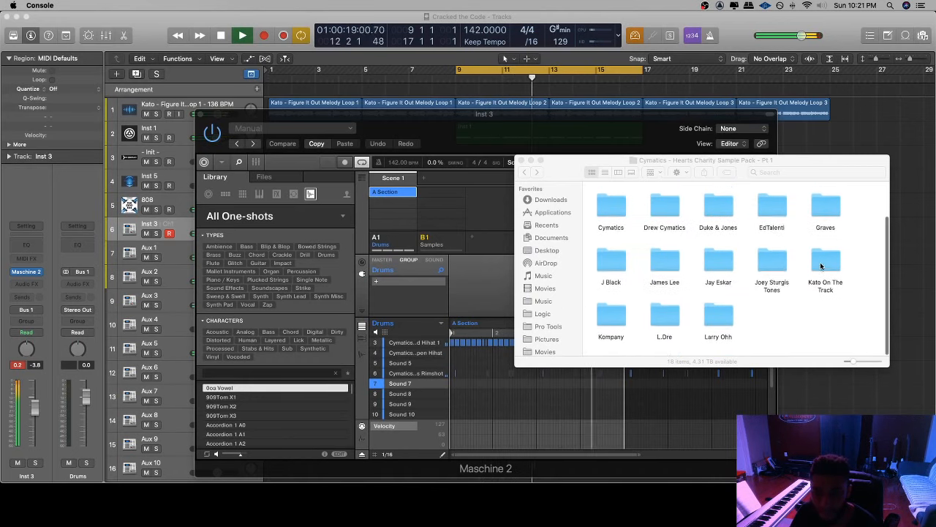
pyautogui.click(821, 265)
pyautogui.doubleClick(821, 265)
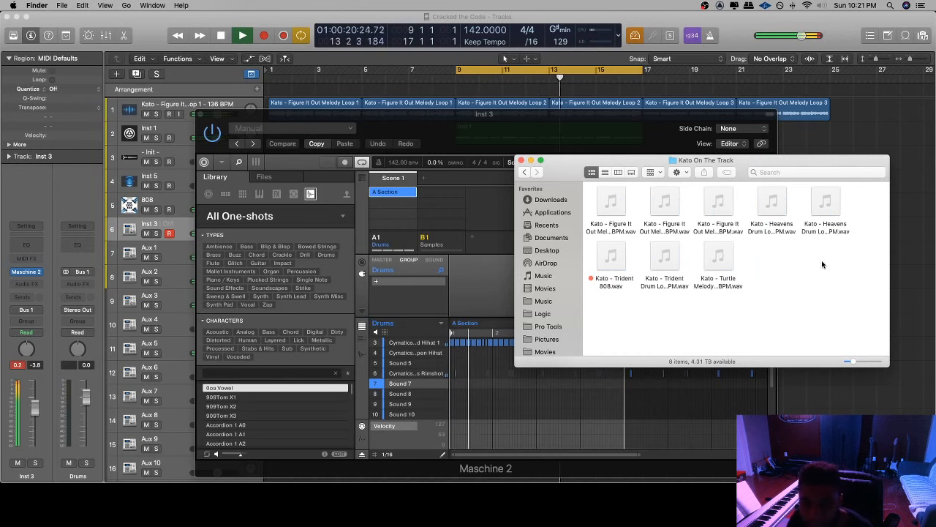
pyautogui.click(526, 173)
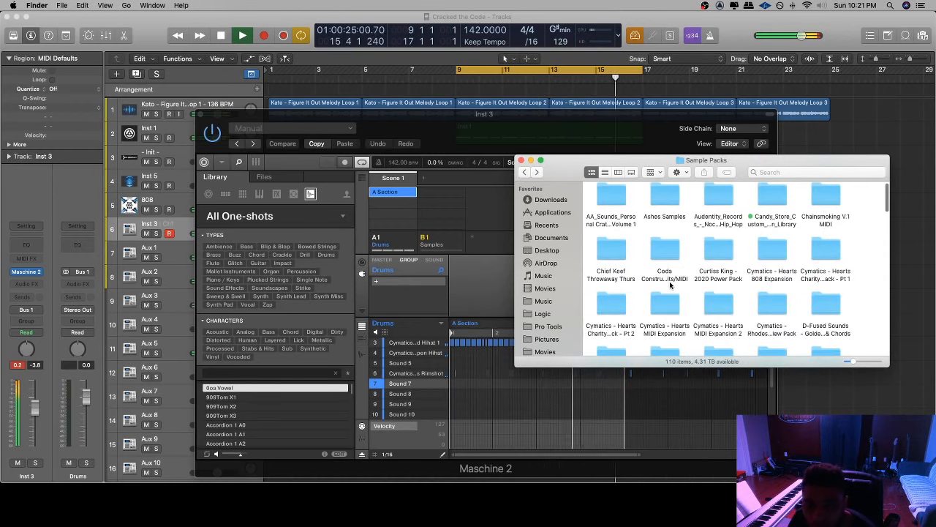
# Step: Open the Trap City folder inside Cymatics - Hearts Charity Sample Pack - Pt 2 and audition Trap City - Hihat.wav
pyautogui.doubleClick(612, 306)
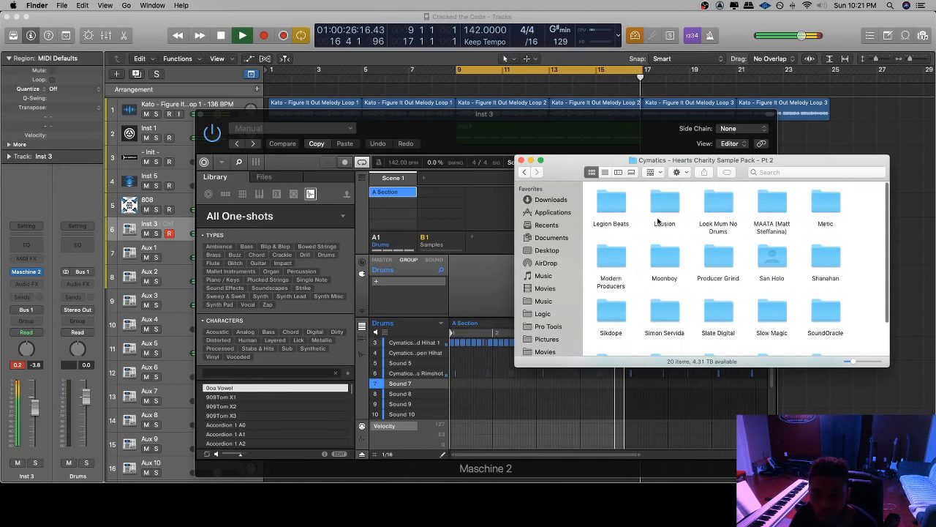
pyautogui.scroll(-3, 783, 262)
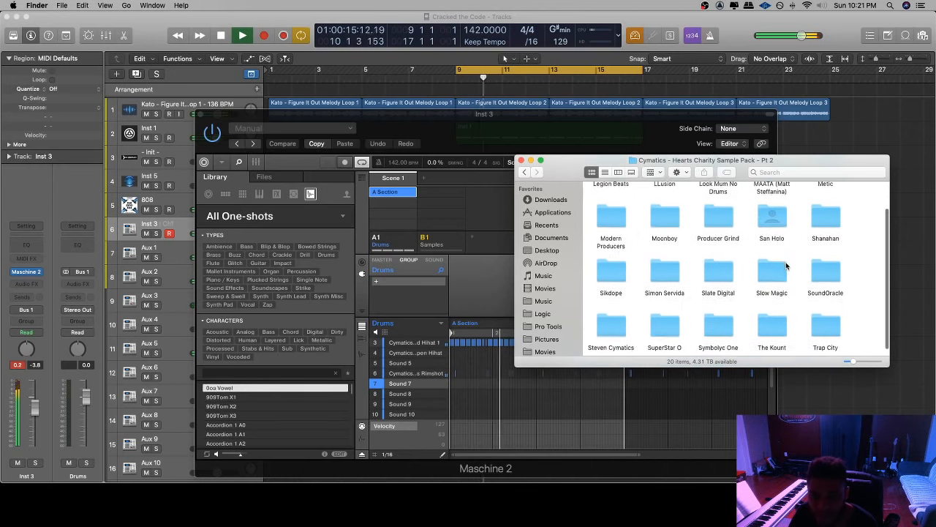
pyautogui.doubleClick(825, 322)
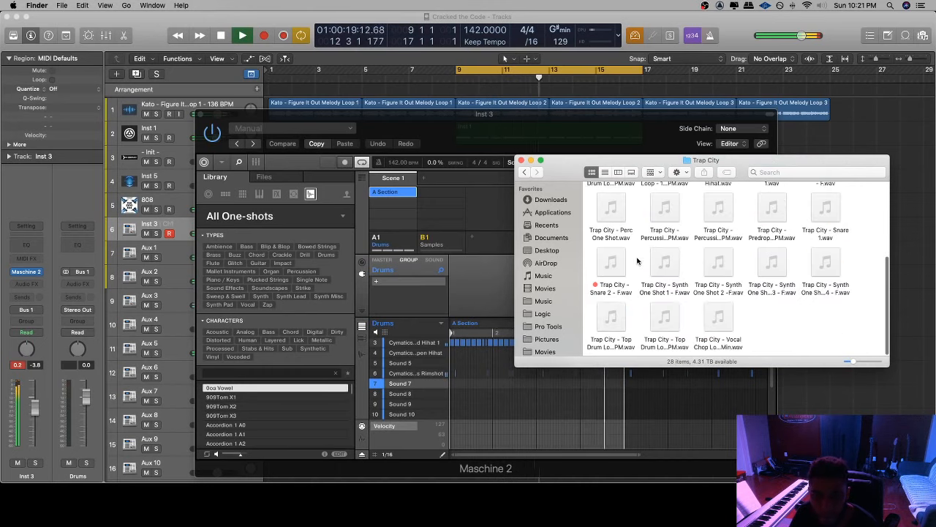
pyautogui.scroll(2, 713, 301)
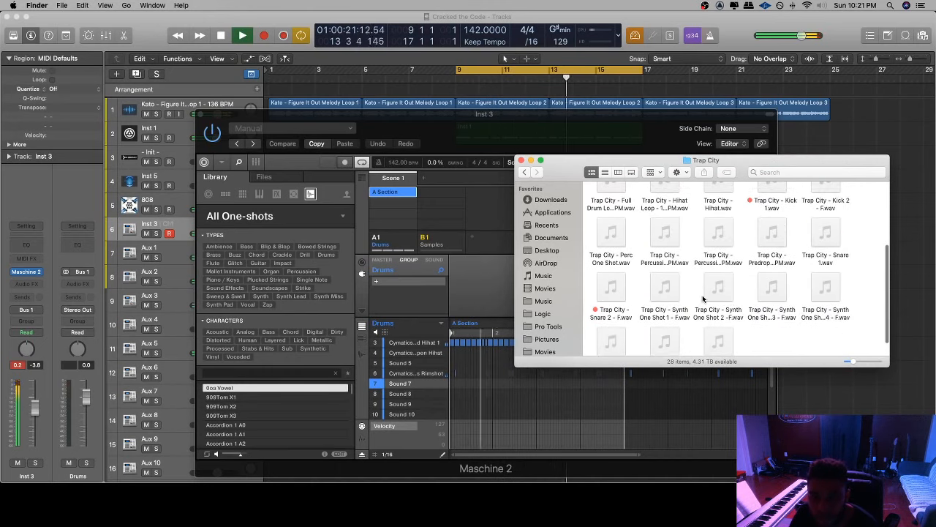
pyautogui.scroll(3, 714, 300)
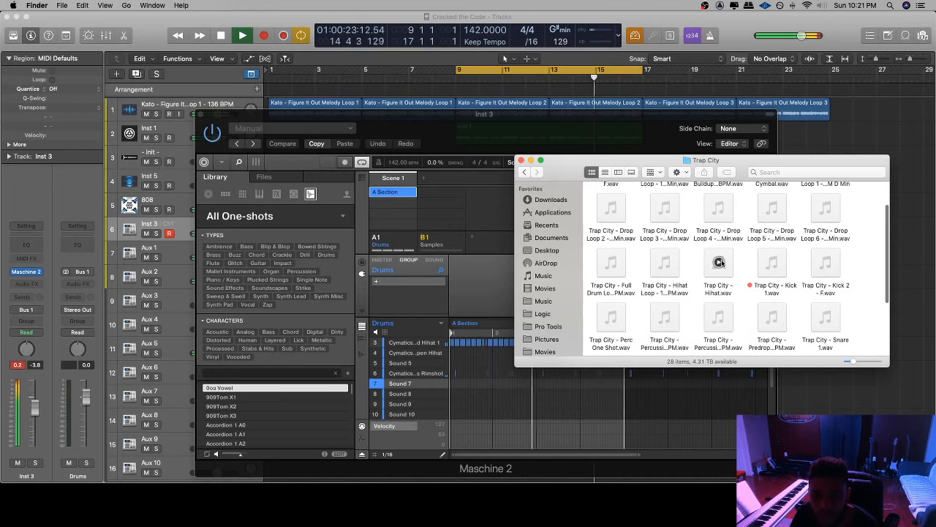
pyautogui.click(719, 262)
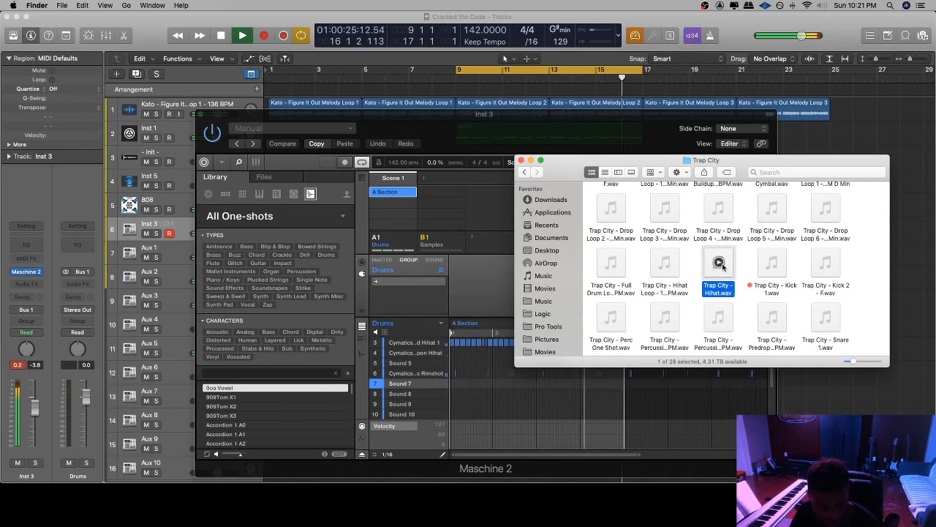
# Step: Load Trap City - Hihat.wav into Sound 7 of the Drums group, record its hits into the pattern, and close Finder
pyautogui.moveTo(719, 265); pyautogui.dragTo(666, 313)
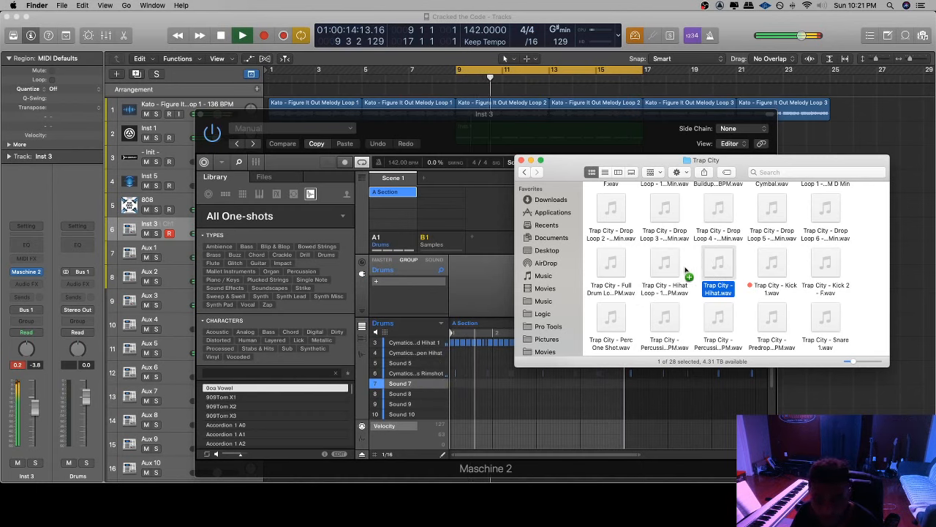
pyautogui.moveTo(686, 272); pyautogui.dragTo(686, 270)
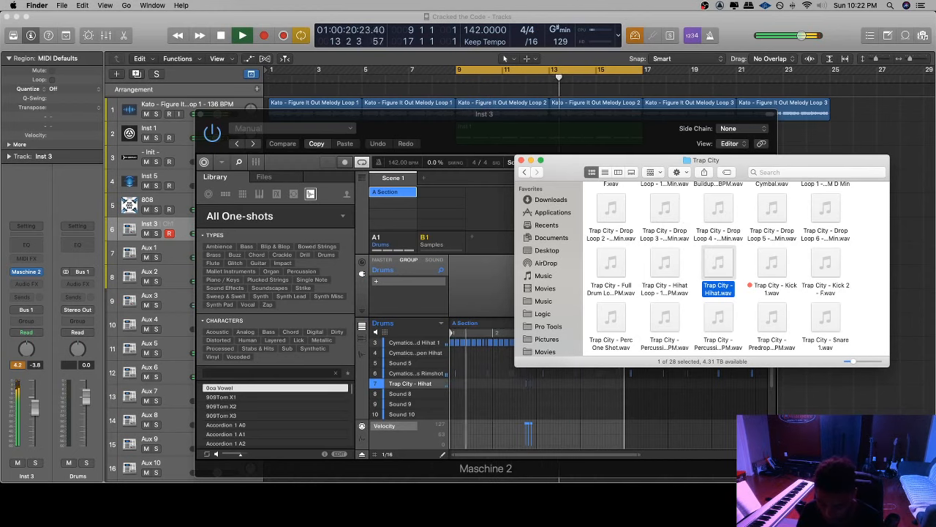
pyautogui.press('space')
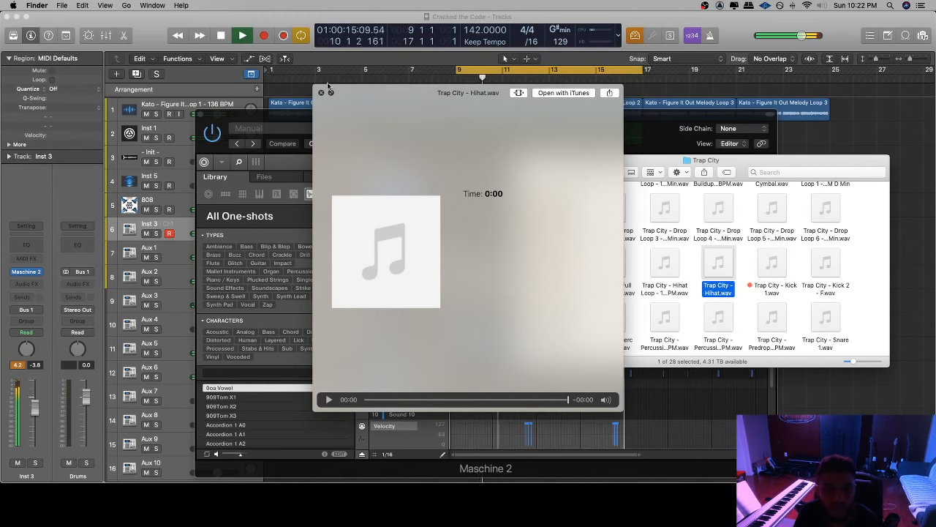
pyautogui.click(322, 93)
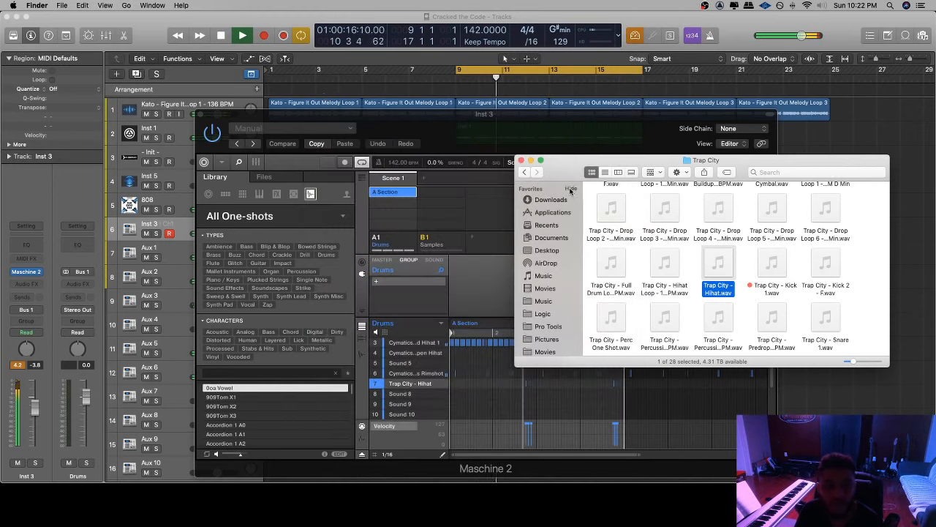
pyautogui.click(521, 160)
# Step: Delete the stray Trap City - Hihat note near the end of the Drums pattern
pyautogui.scroll(-1, 624, 386)
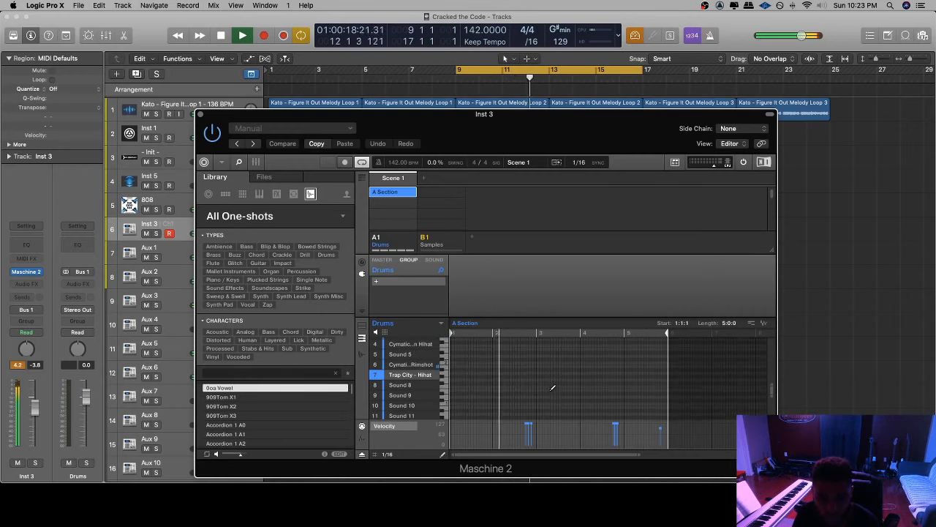
pyautogui.click(443, 456)
pyautogui.moveTo(675, 365); pyautogui.dragTo(648, 372)
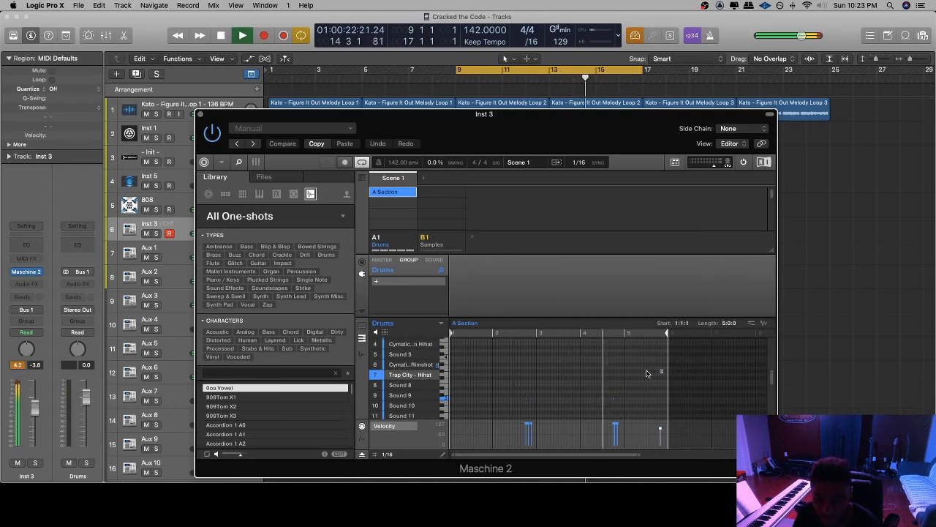
pyautogui.press('Delete')
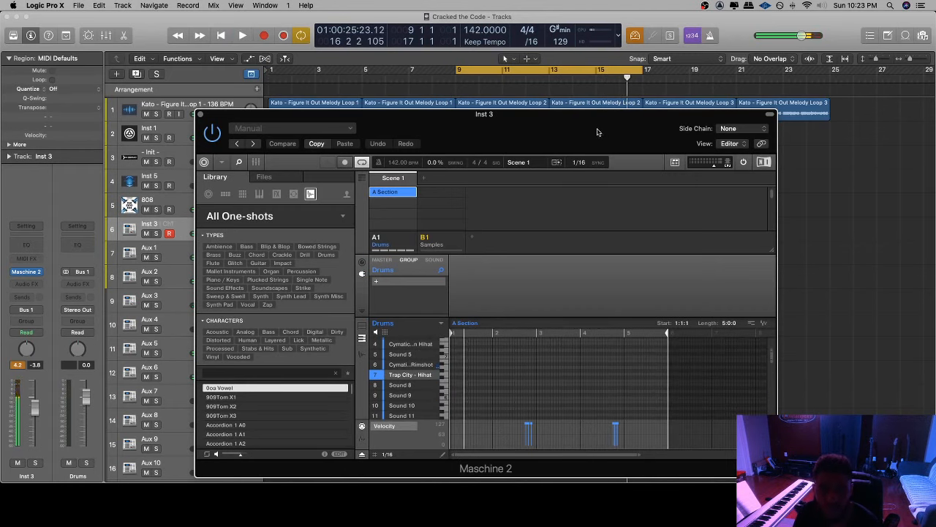
# Step: Move the Maschine 2 window lower to uncover the arrangement and play the beat back with all Drums sounds in view
pyautogui.moveTo(603, 115); pyautogui.dragTo(597, 218)
pyautogui.press('space')
pyautogui.press('space')
pyautogui.scroll(3, 491, 444)
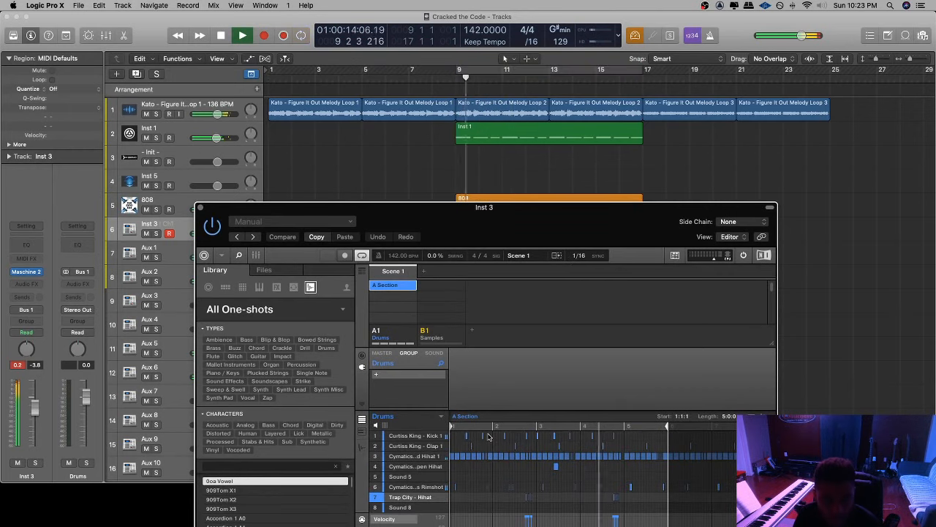
pyautogui.press('space')
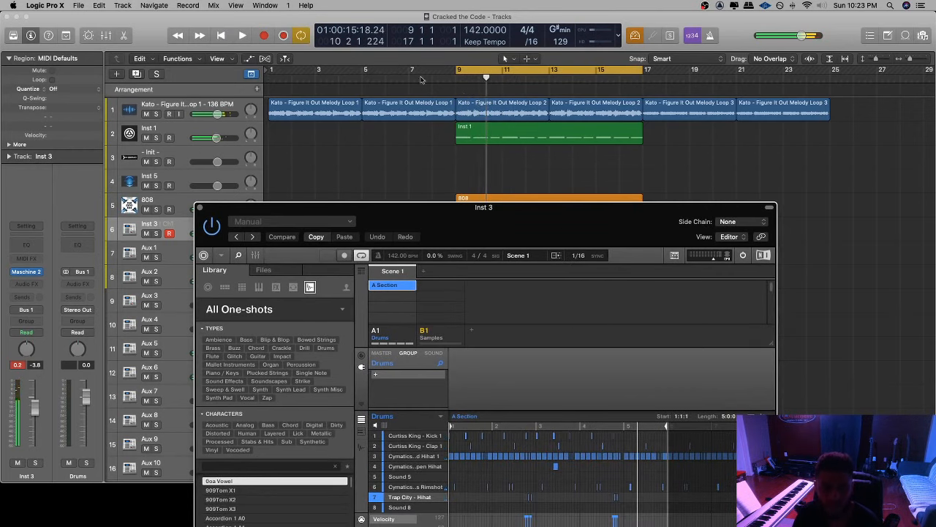
# Step: Listen to the arrangement with cycle mode off, including from the start of the project
pyautogui.click(430, 76)
pyautogui.press('space')
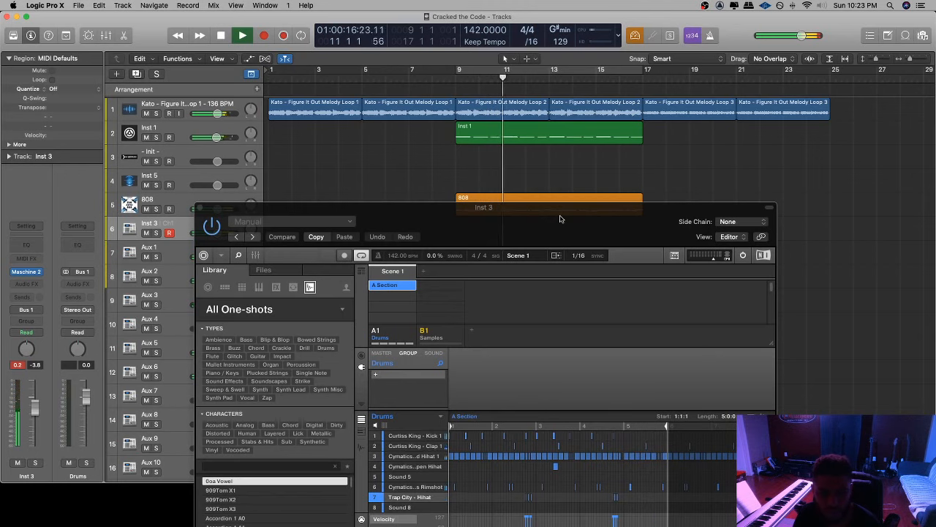
pyautogui.press('space')
pyautogui.press('Return')
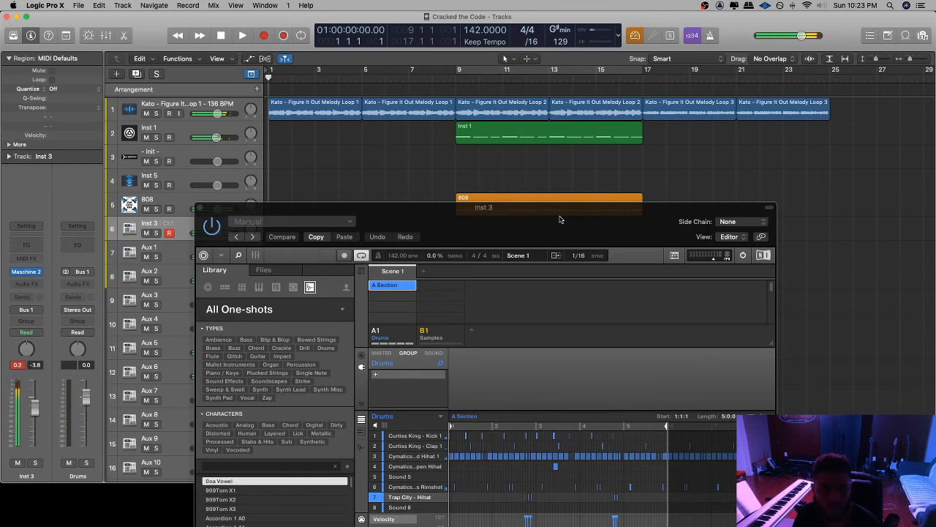
pyautogui.press('space')
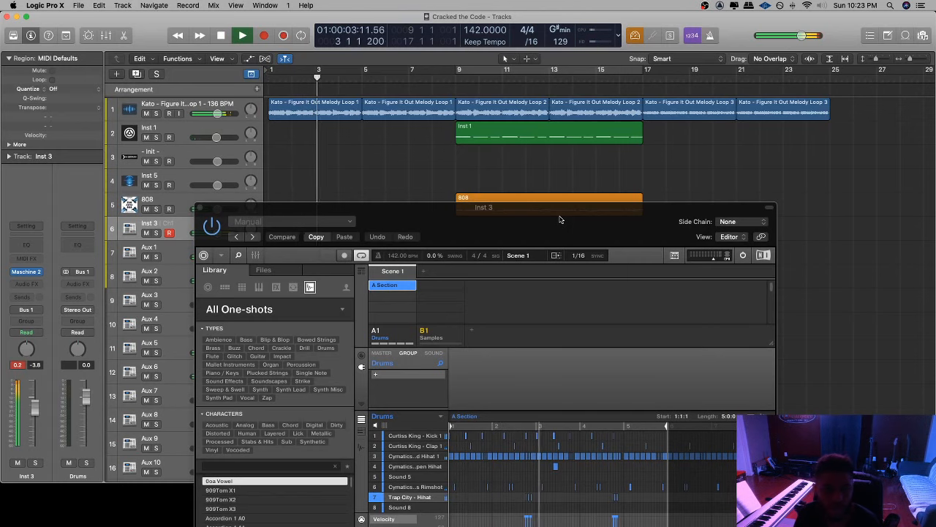
# Step: Turn cycle mode back on, play the looped section from bar 9, and stop playback
pyautogui.press('c')
pyautogui.press('space')
pyautogui.press('space')
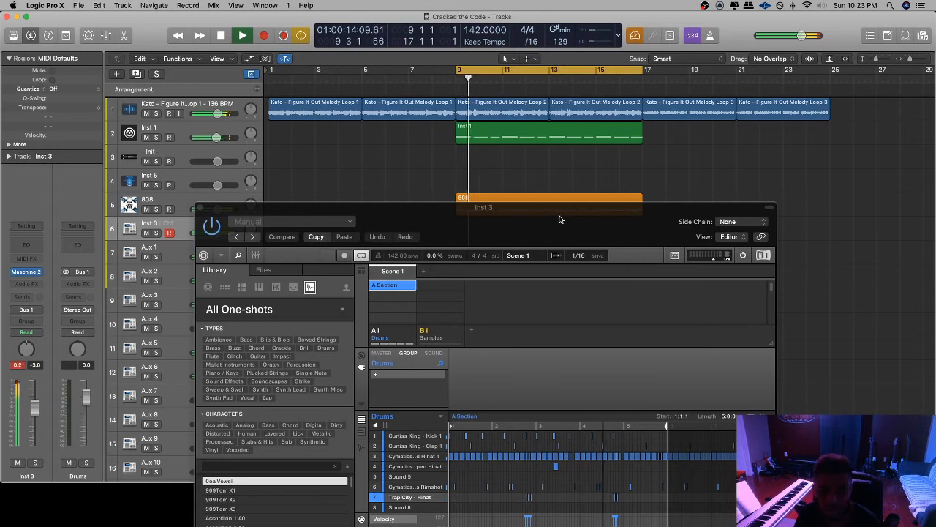
pyautogui.press('space')
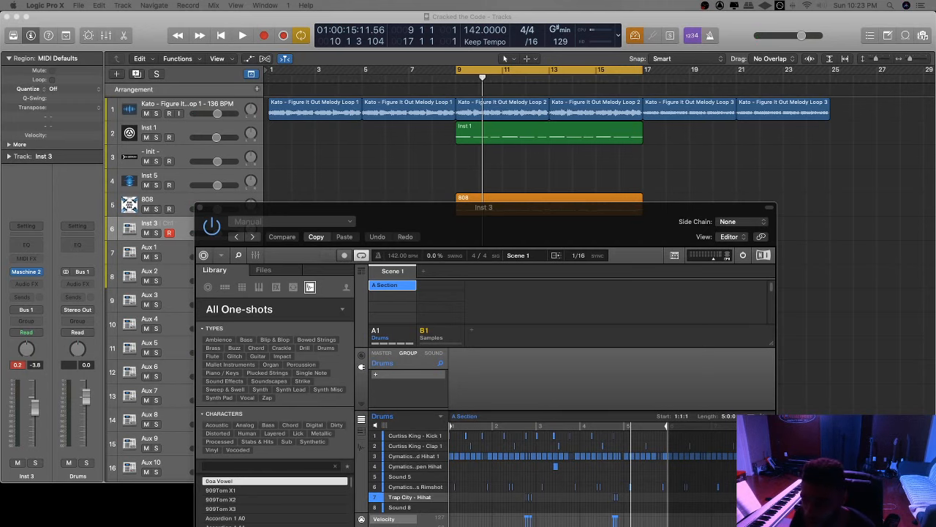
pyautogui.click(812, 185)
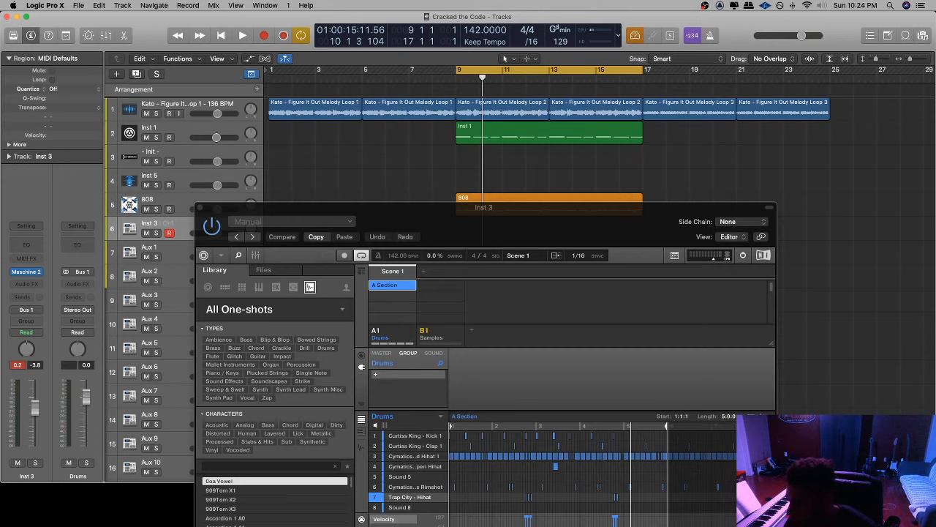
pyautogui.press('super+Tab')
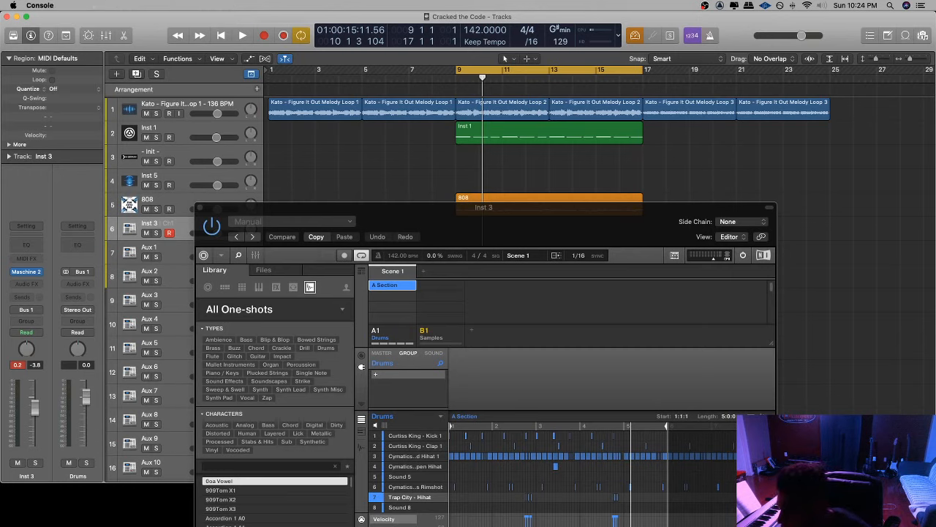